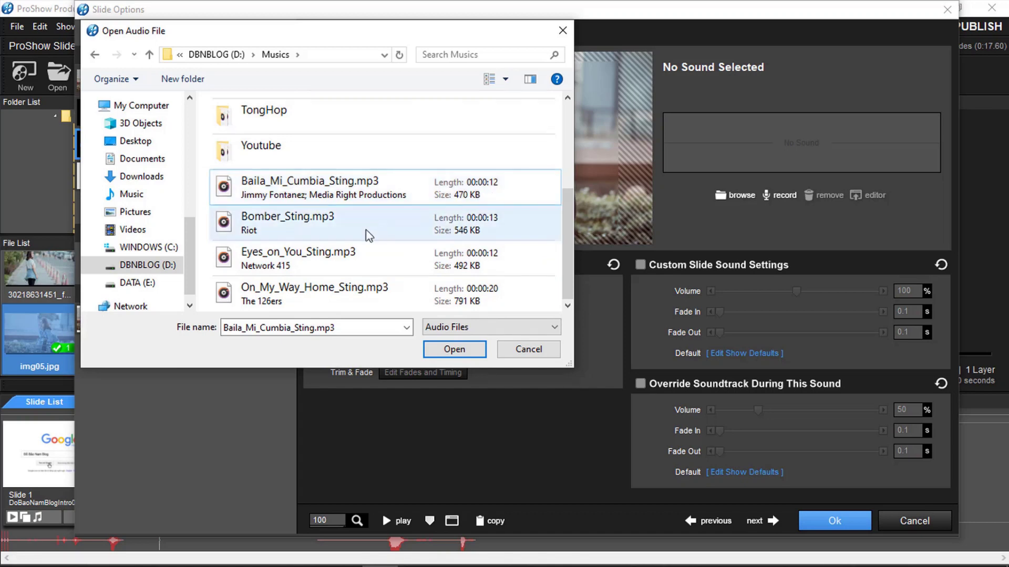
# Add Baila_Mi_Cumbia_Sting.mp3 from the Musics folder as the sound of slide 2 and apply the slide options.
pyautogui.click(421, 191)
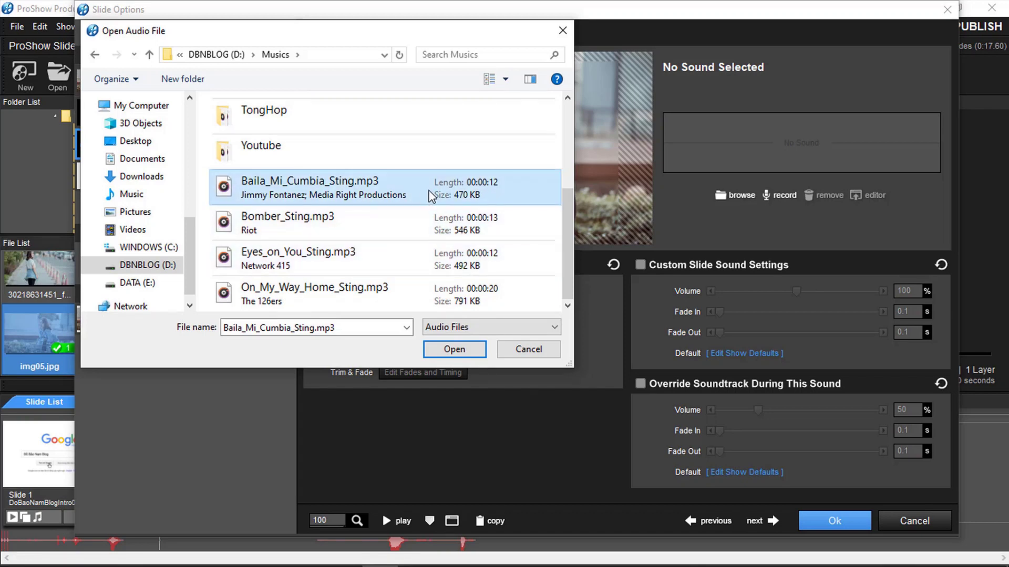
pyautogui.click(455, 349)
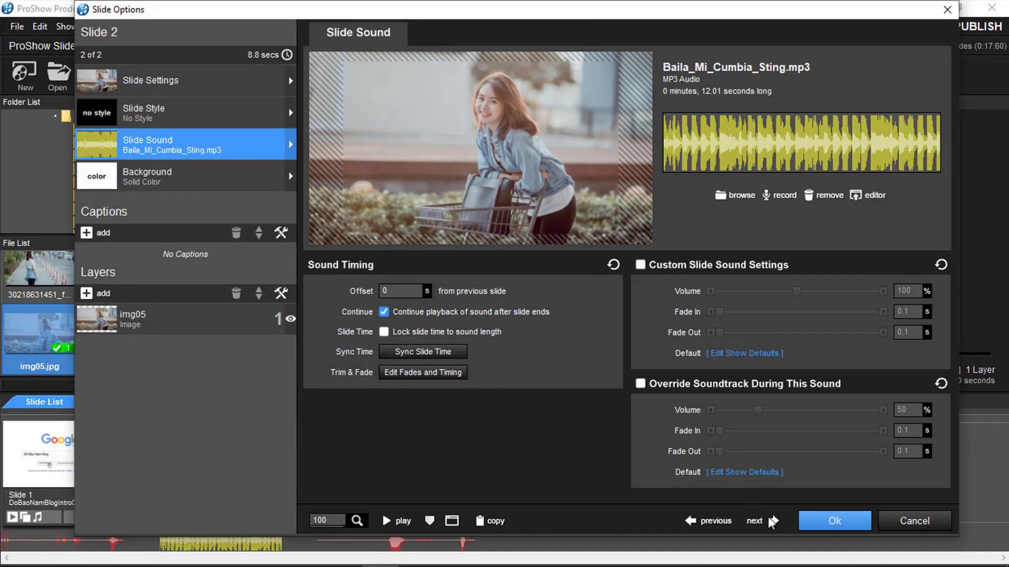
pyautogui.click(834, 520)
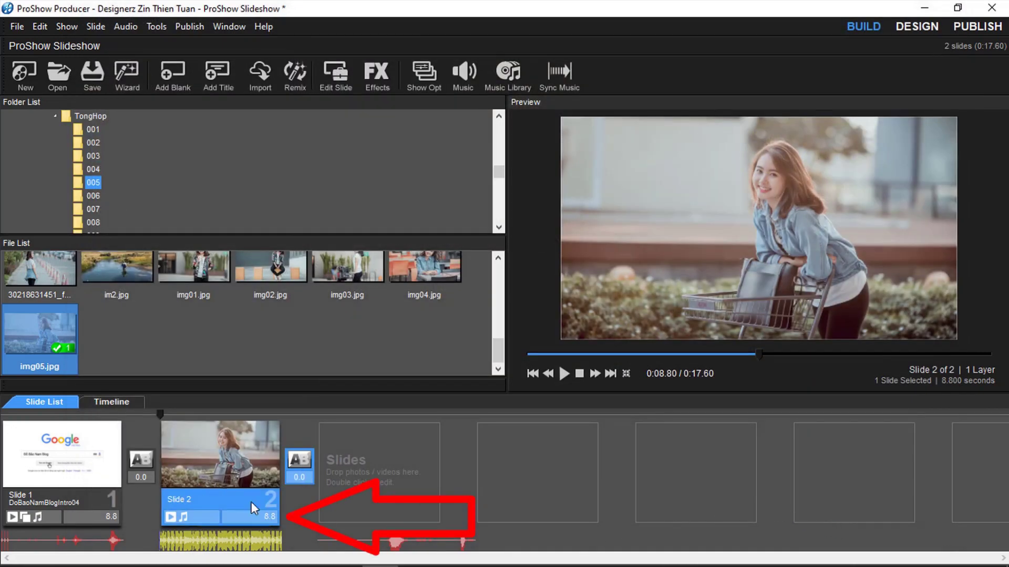
# Set slide 2's duration to 12 seconds and play the slide in the preview.
pyautogui.click(272, 516)
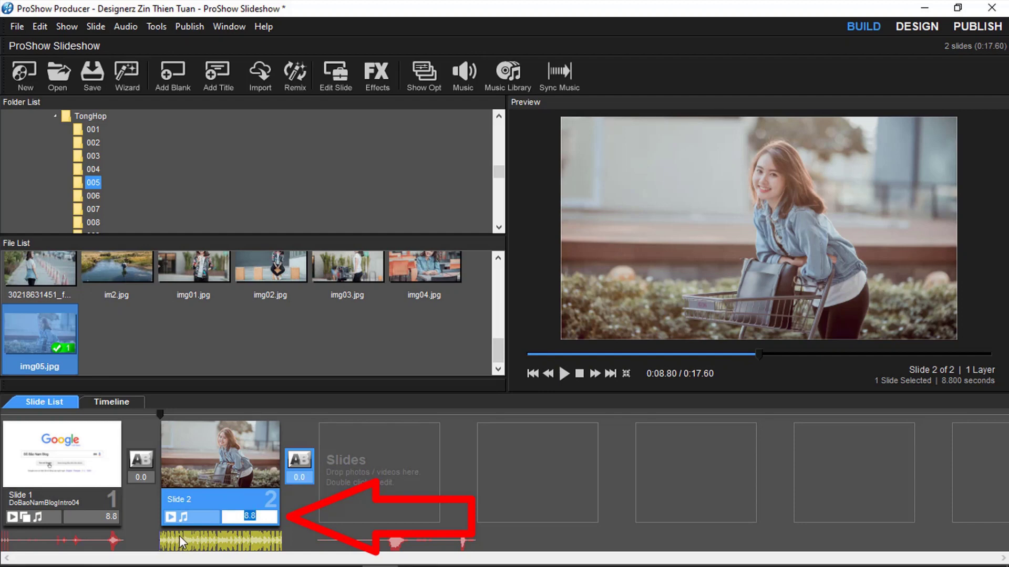
pyautogui.write('12')
pyautogui.press('Return')
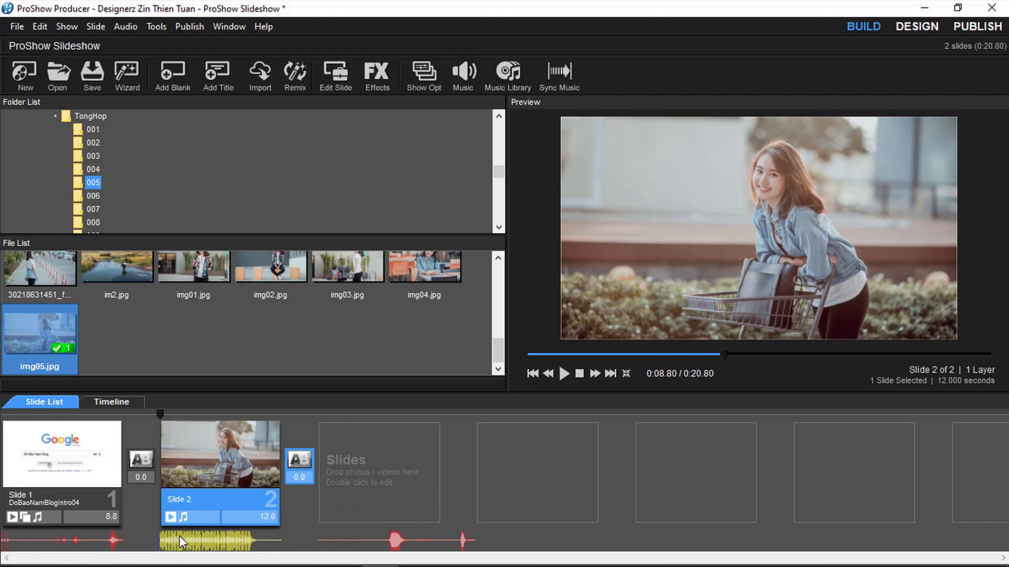
pyautogui.click(562, 374)
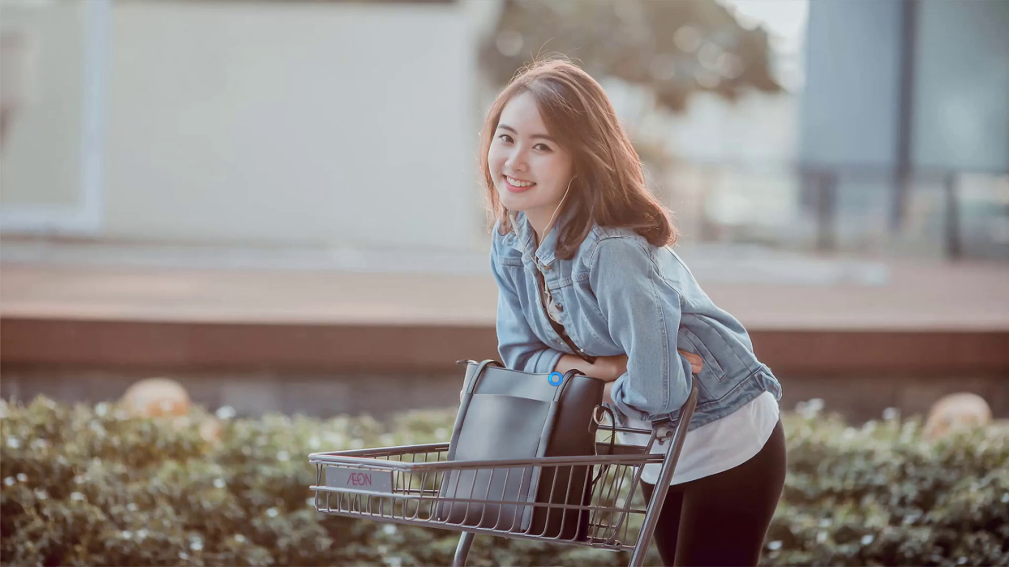
pyautogui.press('Escape')
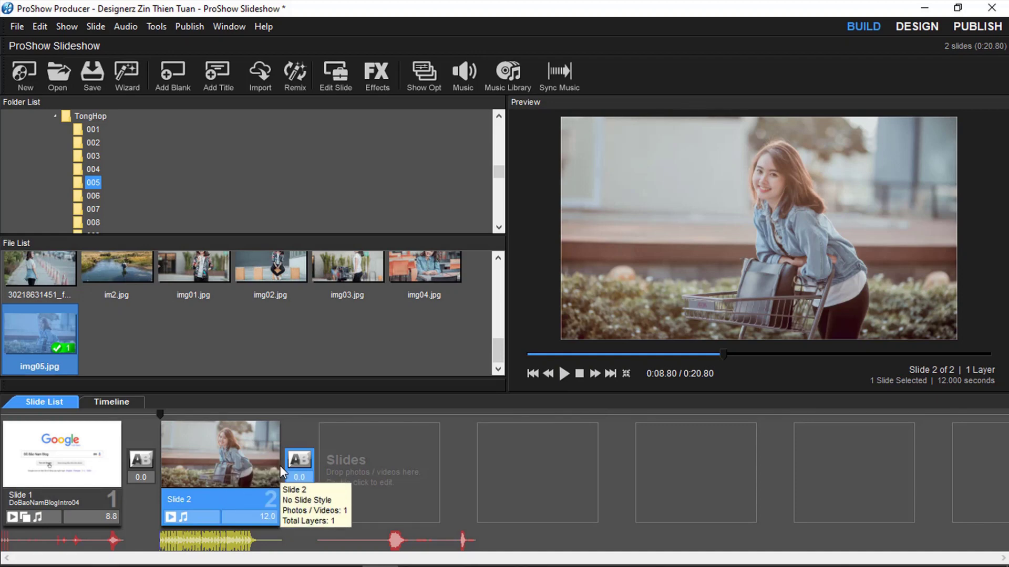
# Add a white solid color layer above the img05 layer on slide 2.
pyautogui.doubleClick(240, 468)
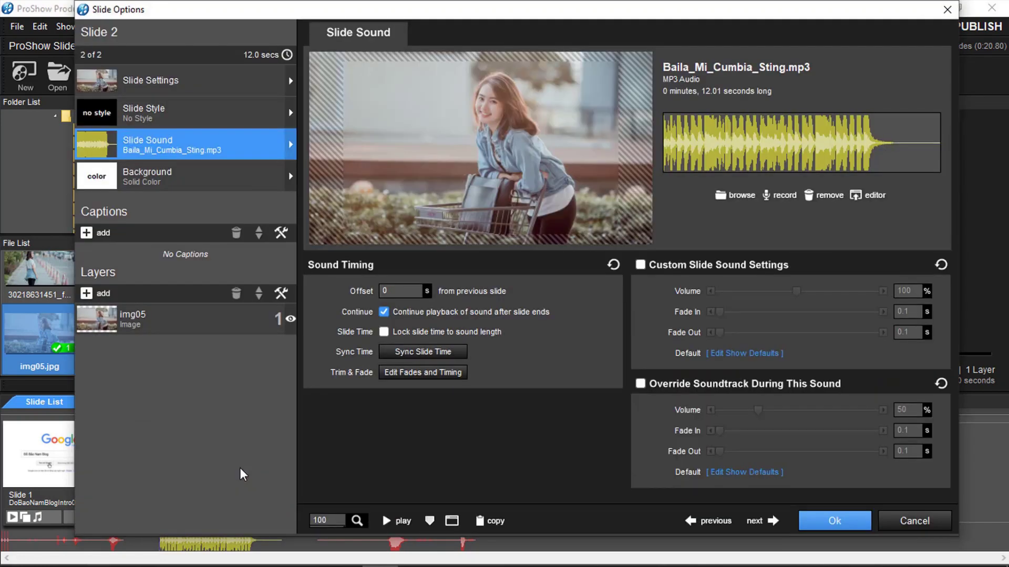
pyautogui.click(98, 295)
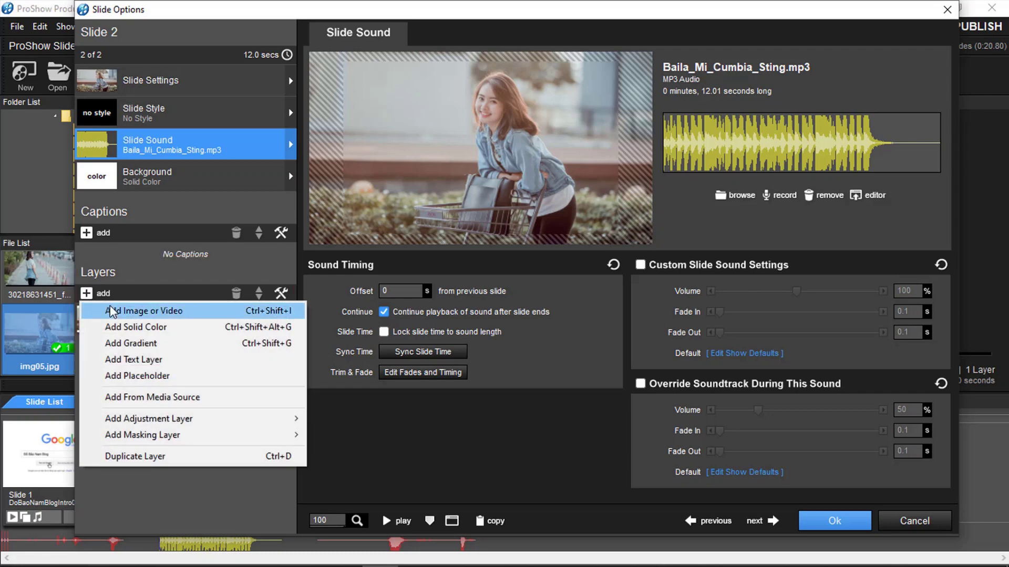
pyautogui.click(124, 331)
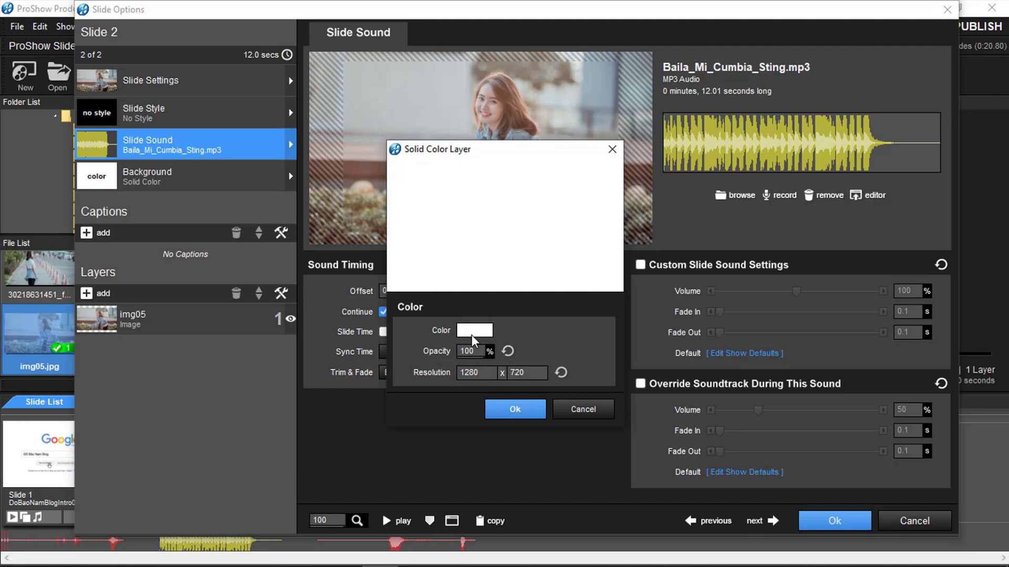
pyautogui.click(514, 410)
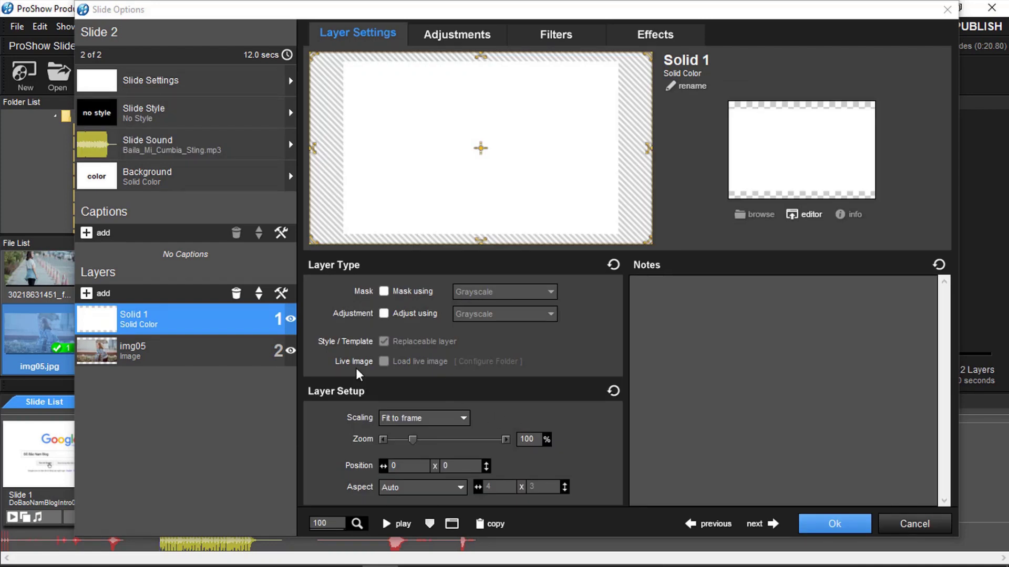
# Add the SaoTo.mp4 video as a masking layer over the Solid 1 layer and loop it until the end of the slide.
pyautogui.rightClick(155, 328)
pyautogui.moveTo(221, 61)
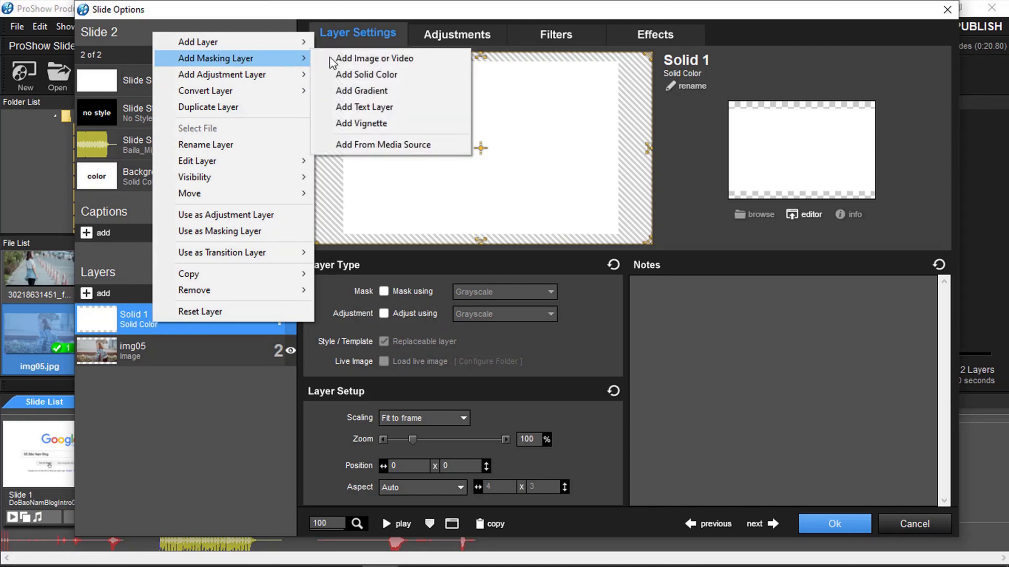
pyautogui.click(351, 61)
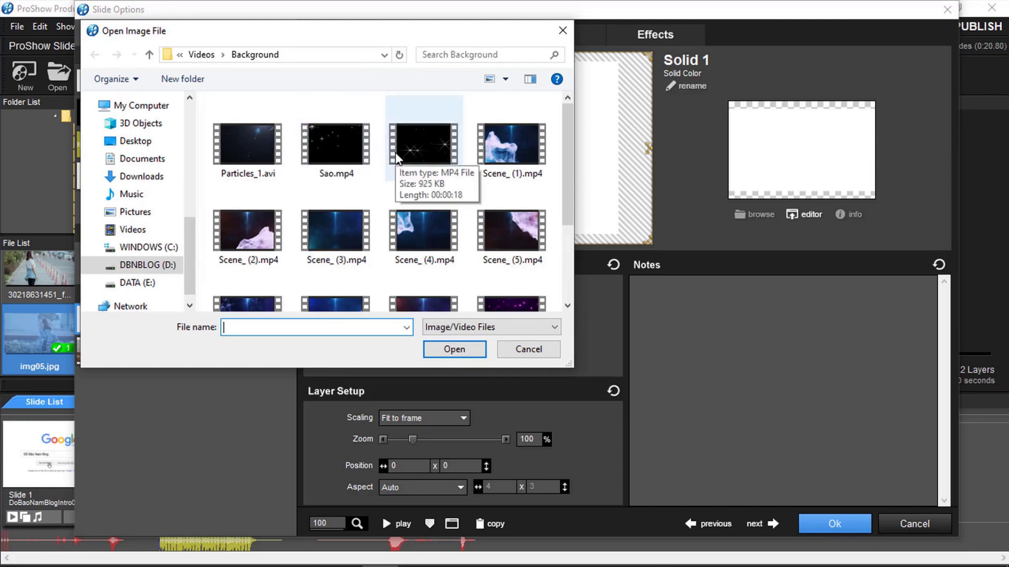
pyautogui.click(424, 152)
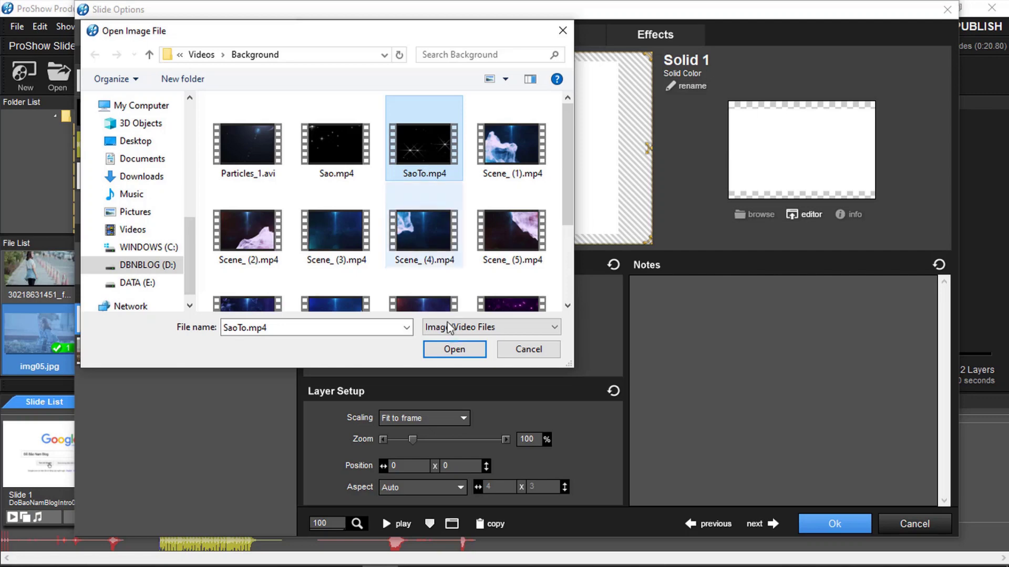
pyautogui.click(455, 349)
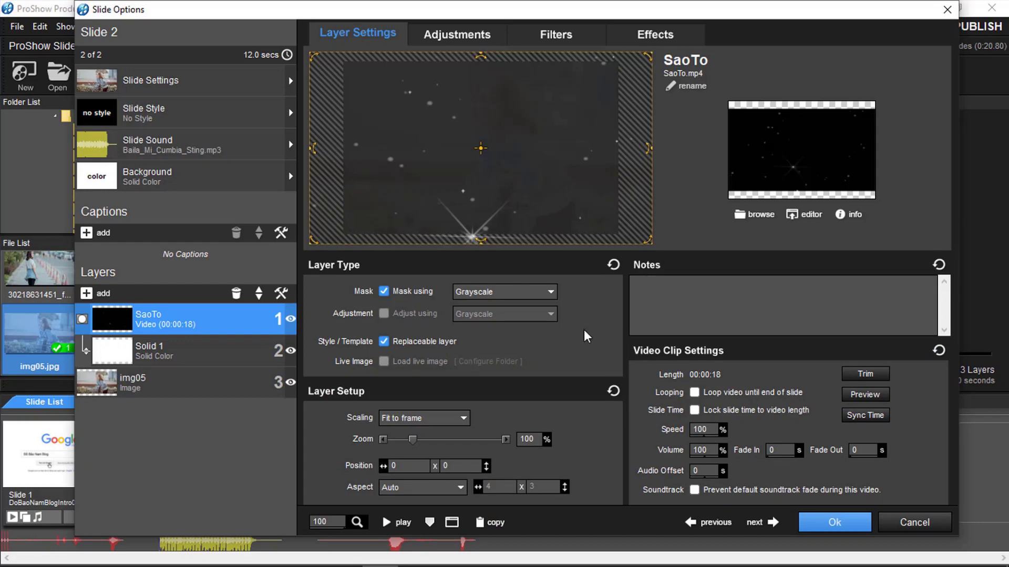
pyautogui.click(694, 392)
pyautogui.click(833, 523)
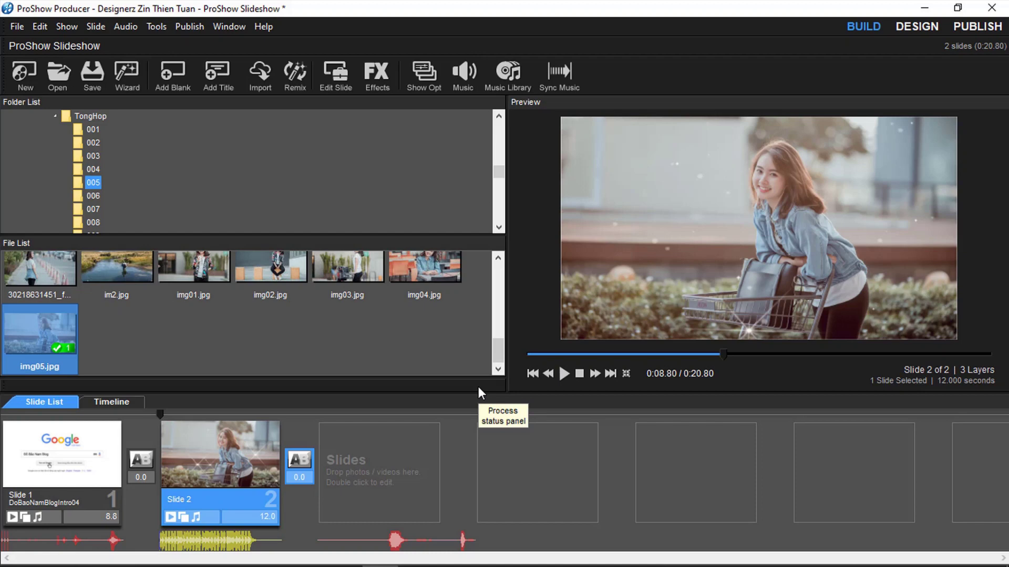
# Copy slide 2 and paste it into the next empty slot as slide 3.
pyautogui.rightClick(252, 445)
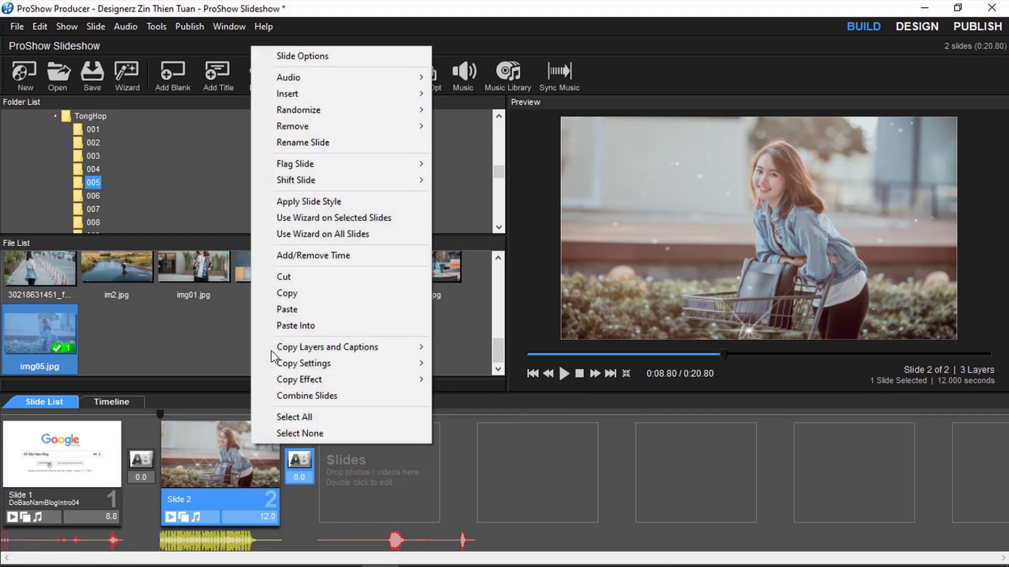
pyautogui.click(289, 293)
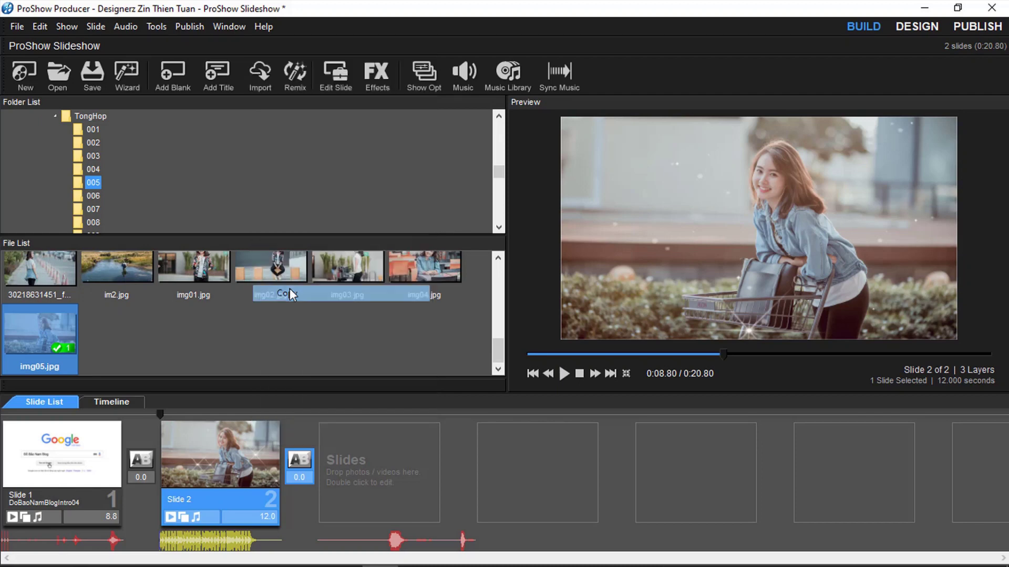
pyautogui.click(344, 453)
pyautogui.hotkey('ctrl', 'v')
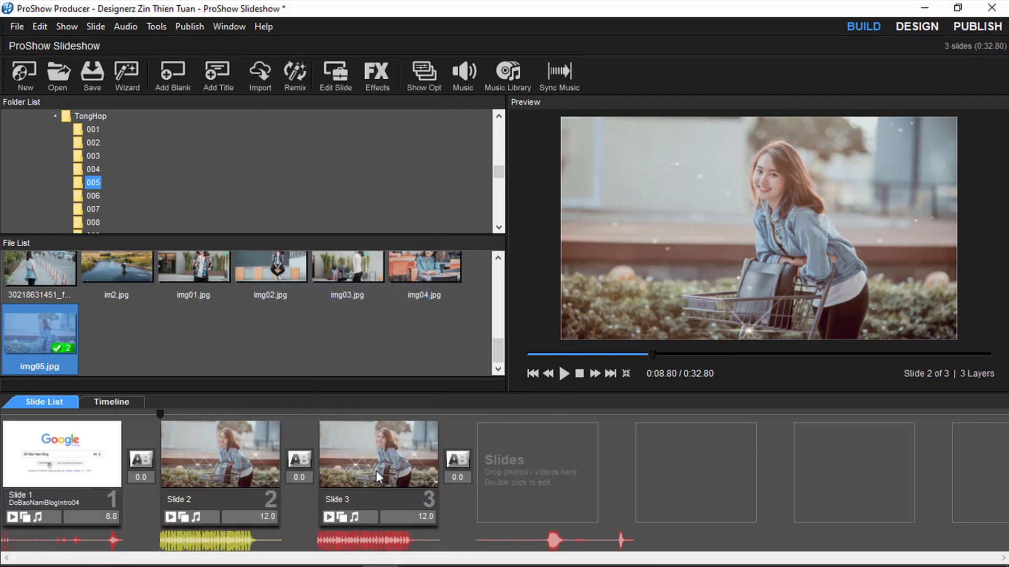
# Replace slide 3's sound with Bomber_Sting.mp3 and apply the slide options.
pyautogui.click(375, 439)
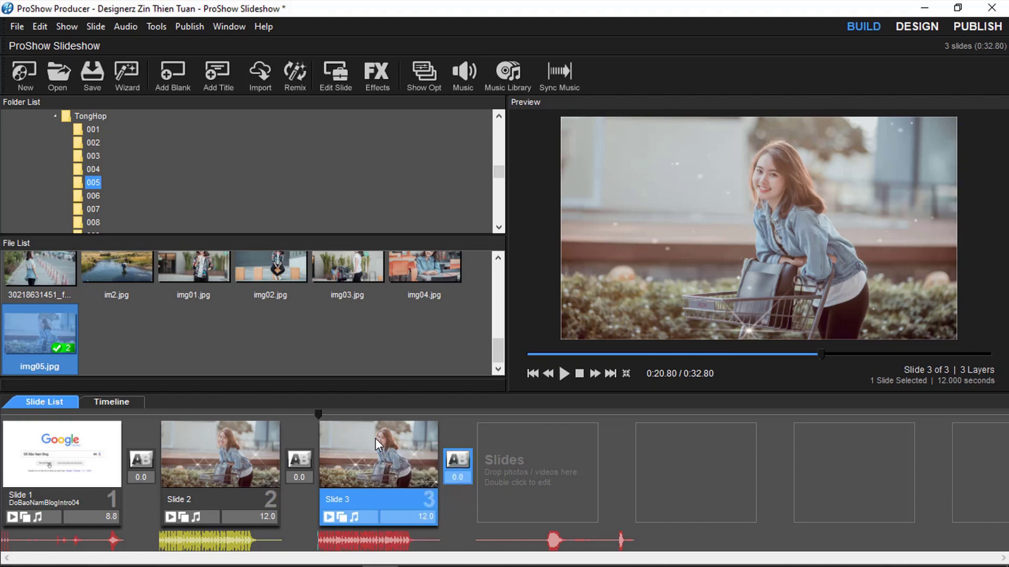
pyautogui.doubleClick(375, 438)
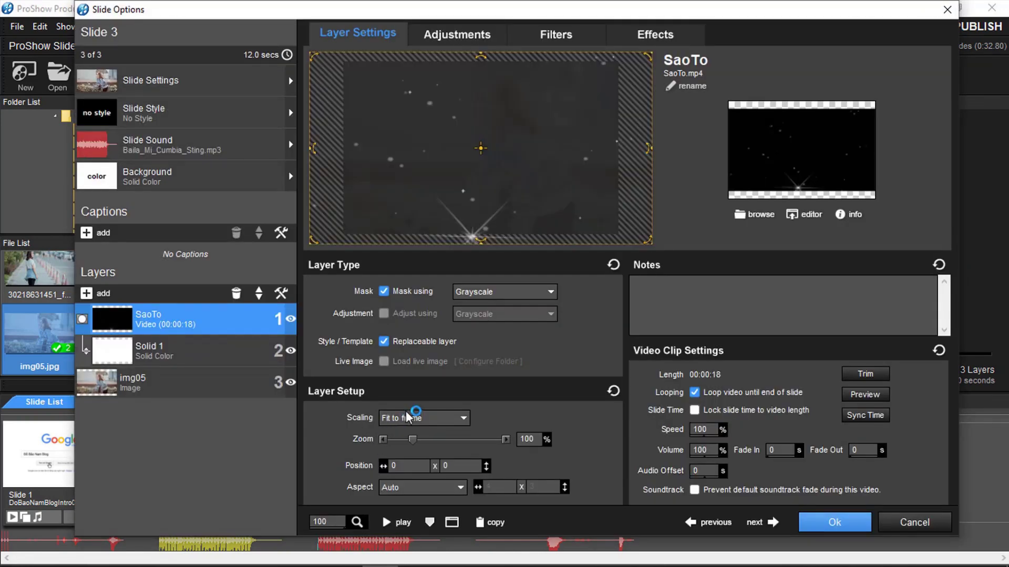
pyautogui.click(112, 139)
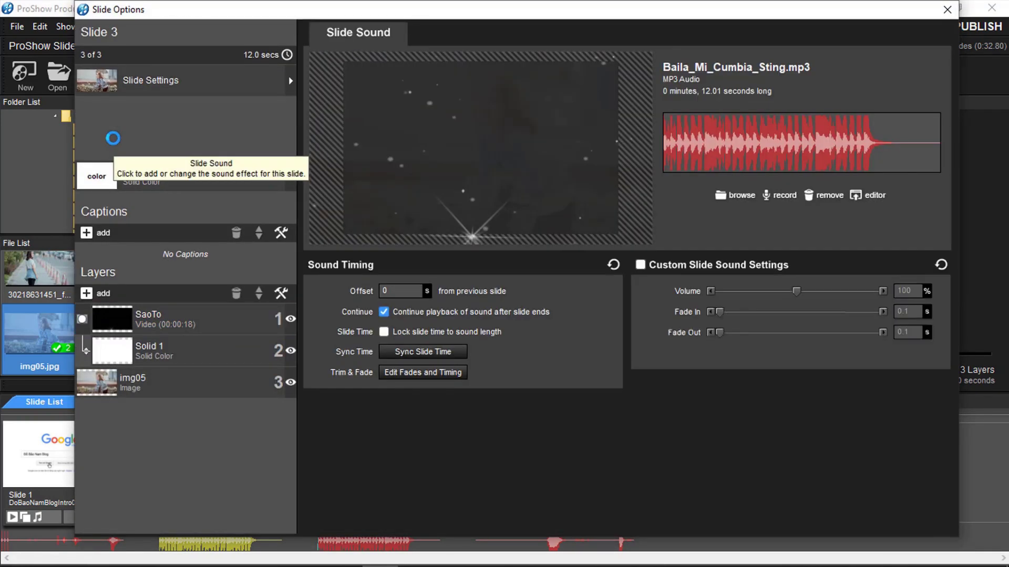
pyautogui.click(826, 196)
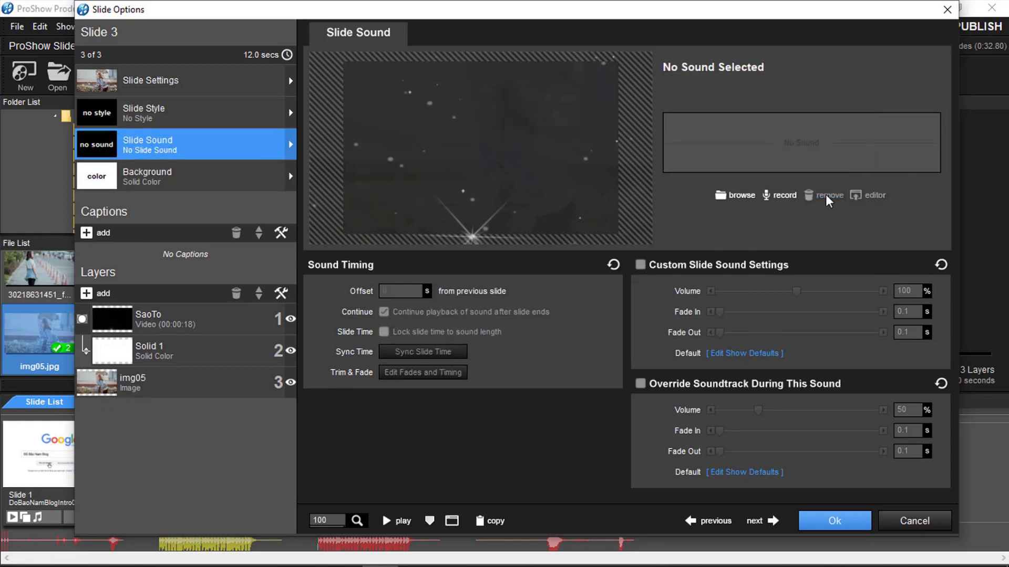
pyautogui.click(728, 194)
pyautogui.click(796, 205)
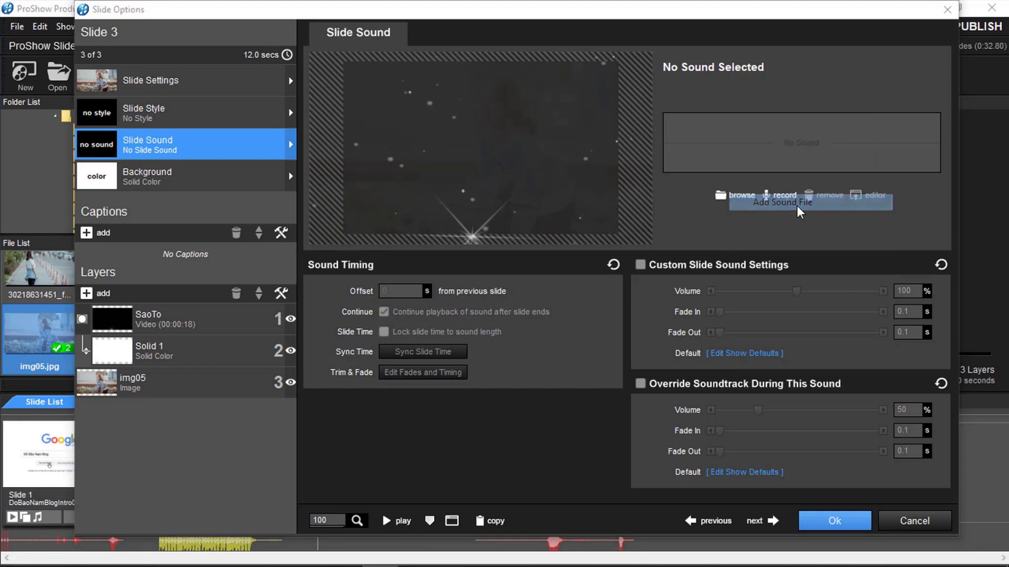
pyautogui.scroll(-3, 387, 243)
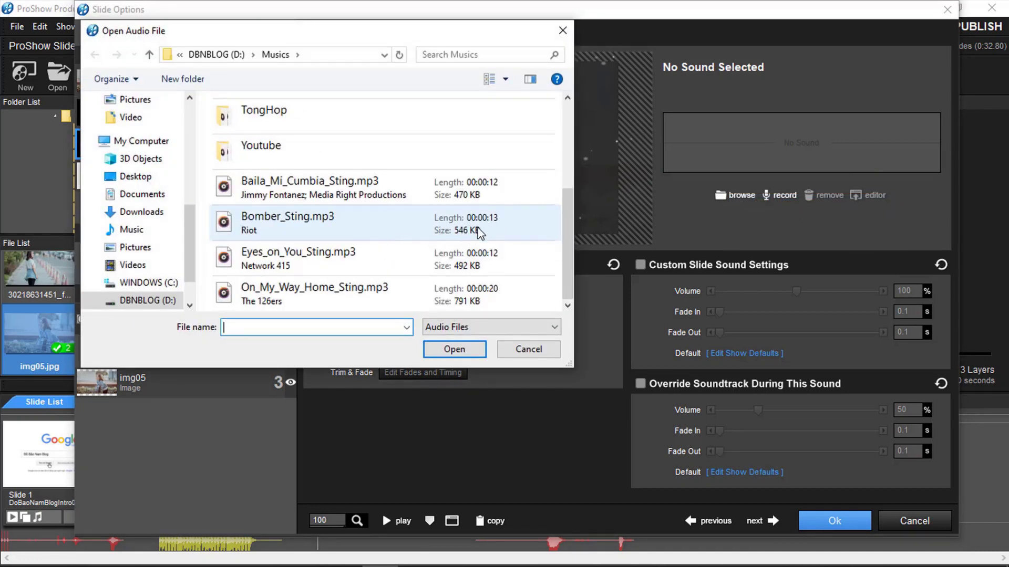
pyautogui.click(344, 238)
pyautogui.click(454, 349)
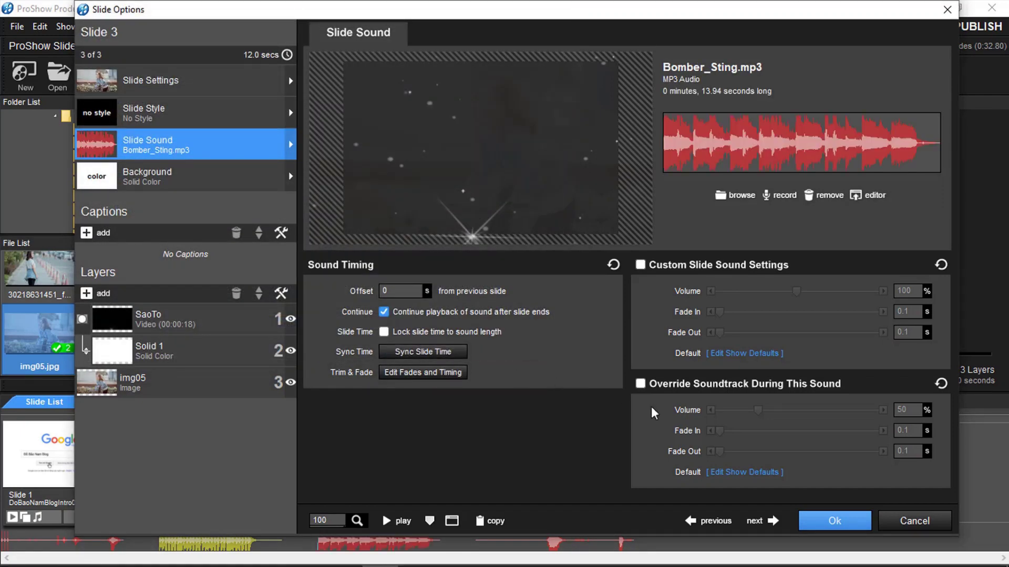
pyautogui.click(834, 520)
# Set slide 3's duration to 13 seconds.
pyautogui.click(431, 518)
pyautogui.write('1')
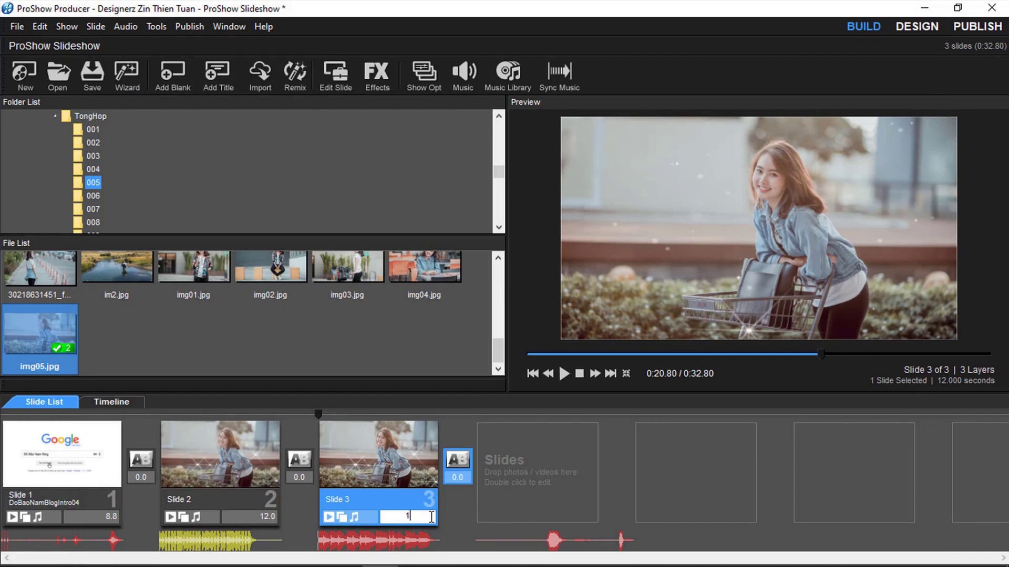
pyautogui.write('3')
pyautogui.click(391, 463)
# Paste the copied slide as slide 4 and replace its sound with Eyes_on_You_Sting.mp3.
pyautogui.click(537, 463)
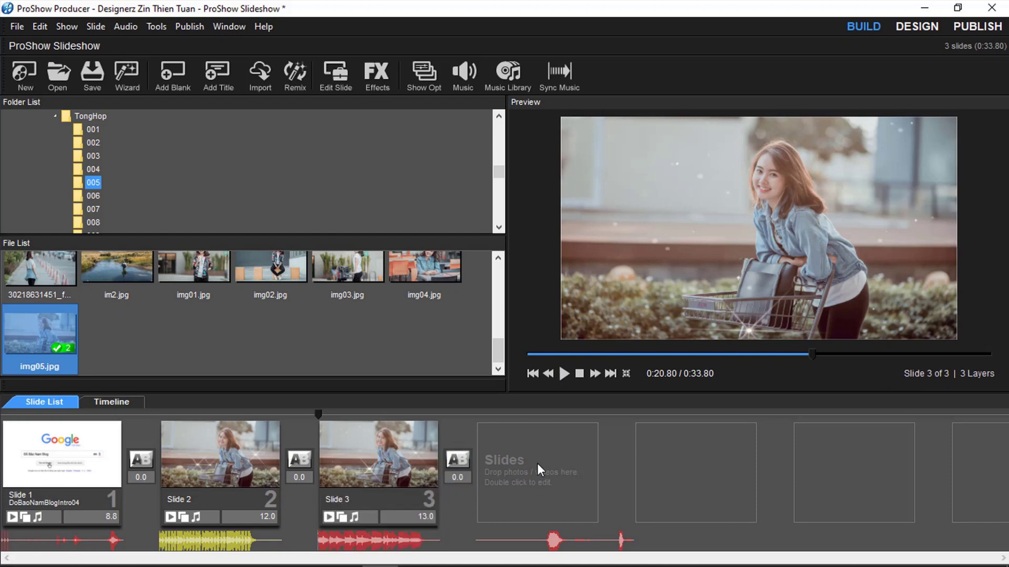
pyautogui.hotkey('ctrl', 'v')
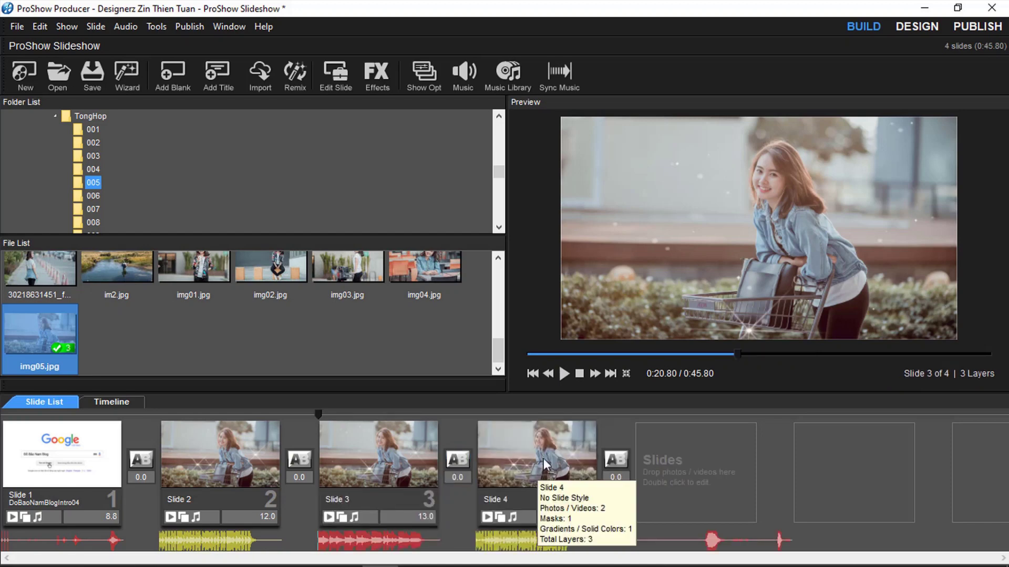
pyautogui.doubleClick(541, 460)
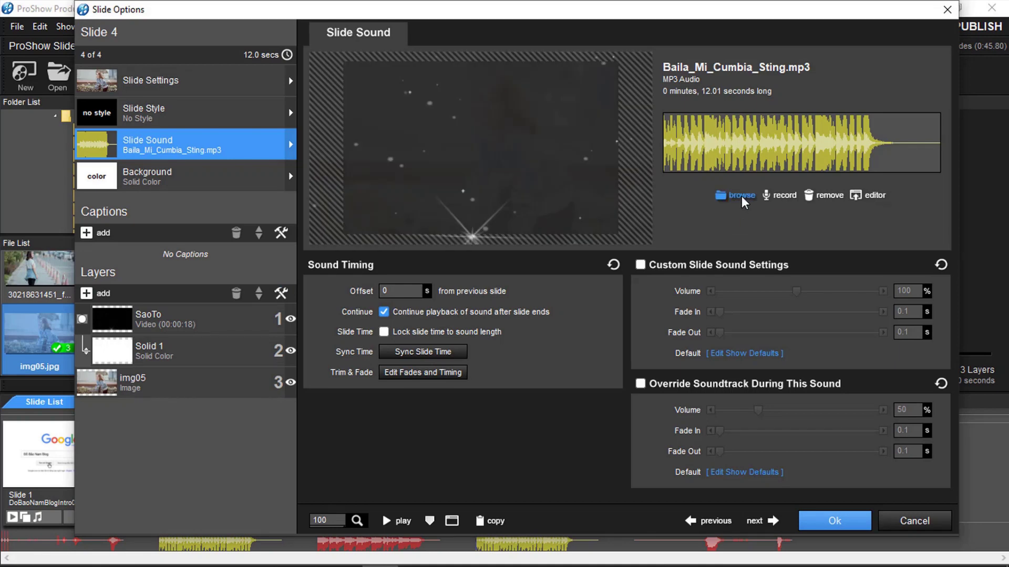
pyautogui.click(746, 195)
pyautogui.click(770, 206)
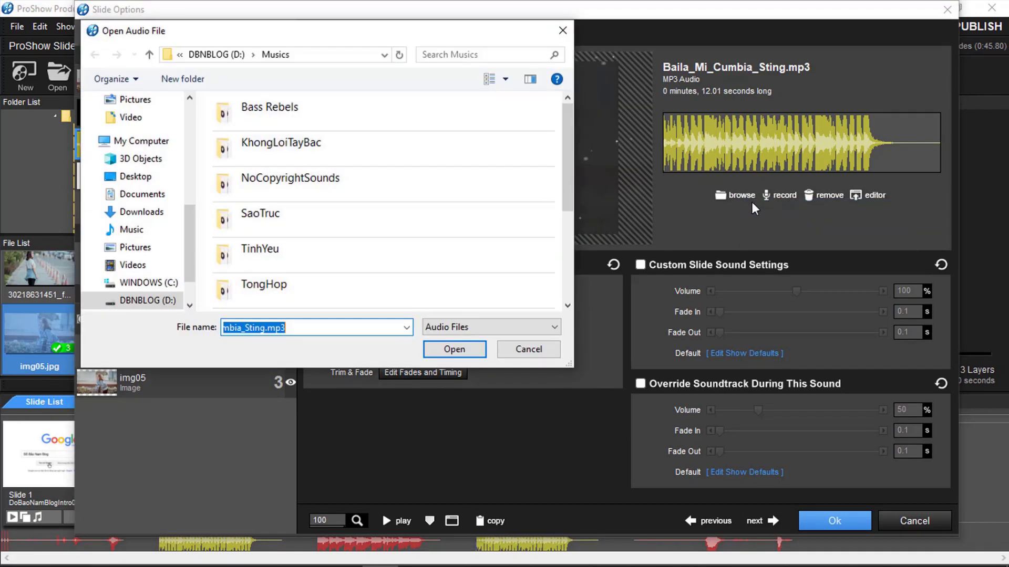
pyautogui.scroll(-3, 372, 218)
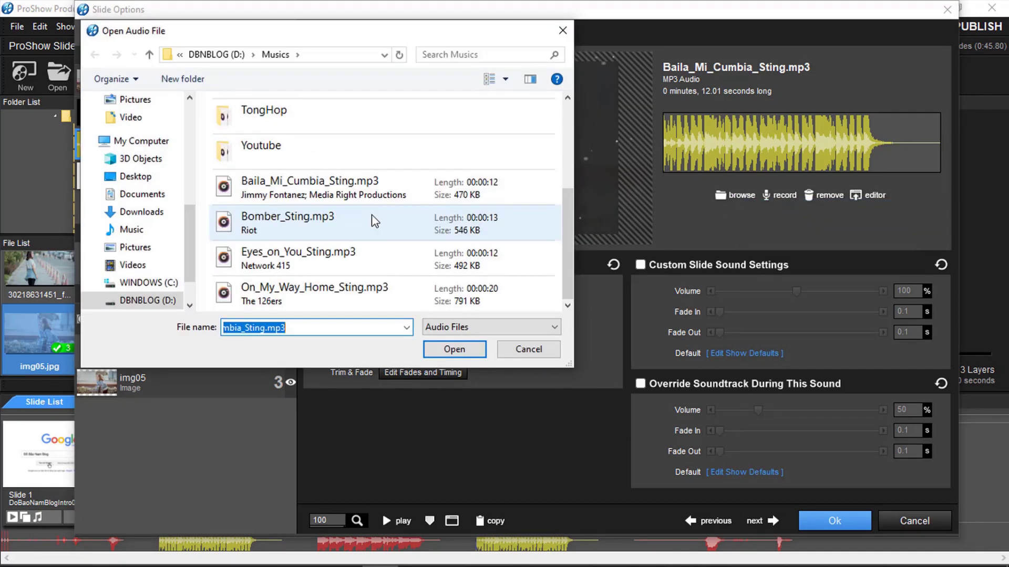
pyautogui.click(260, 263)
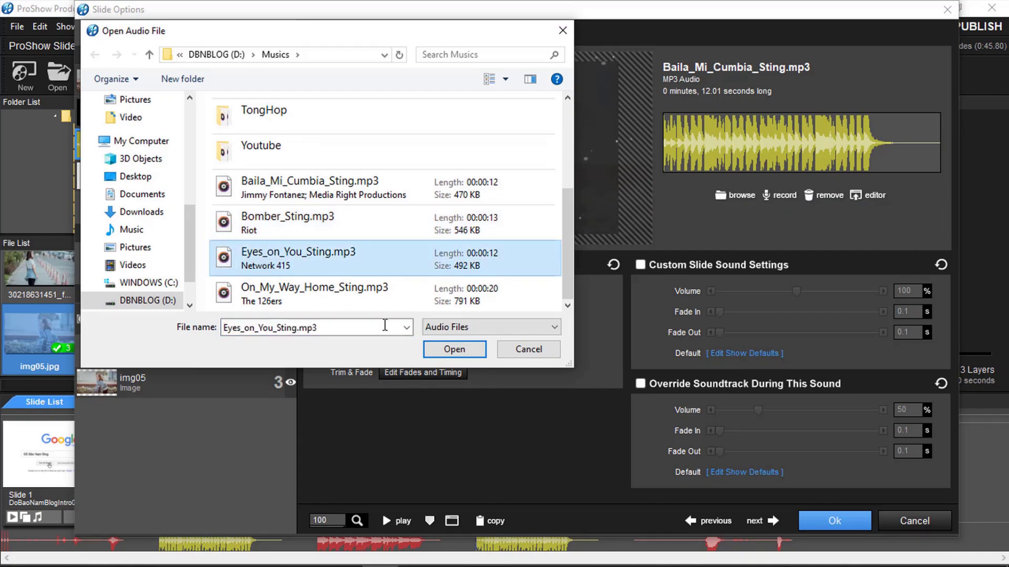
pyautogui.click(452, 349)
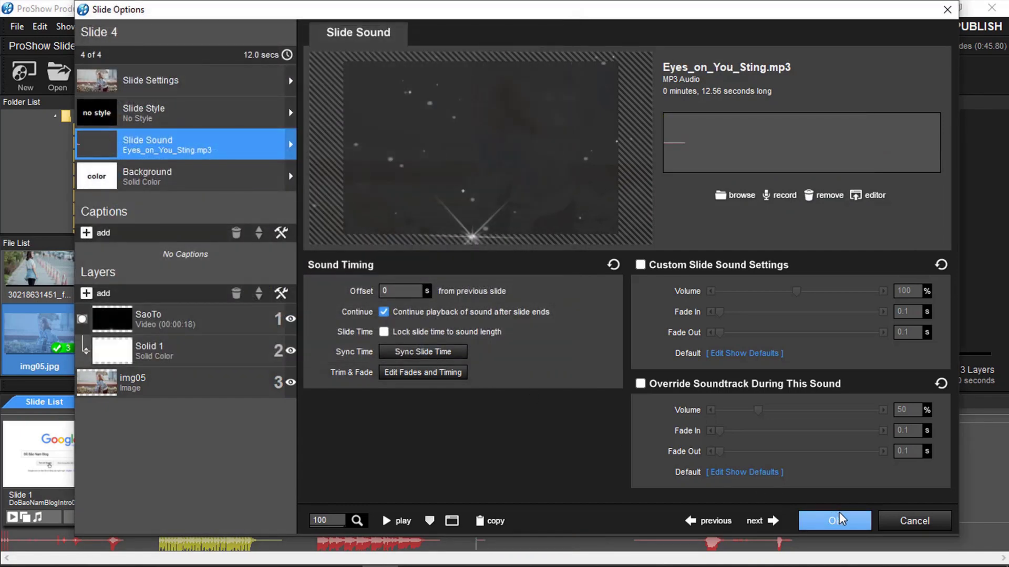
pyautogui.click(839, 522)
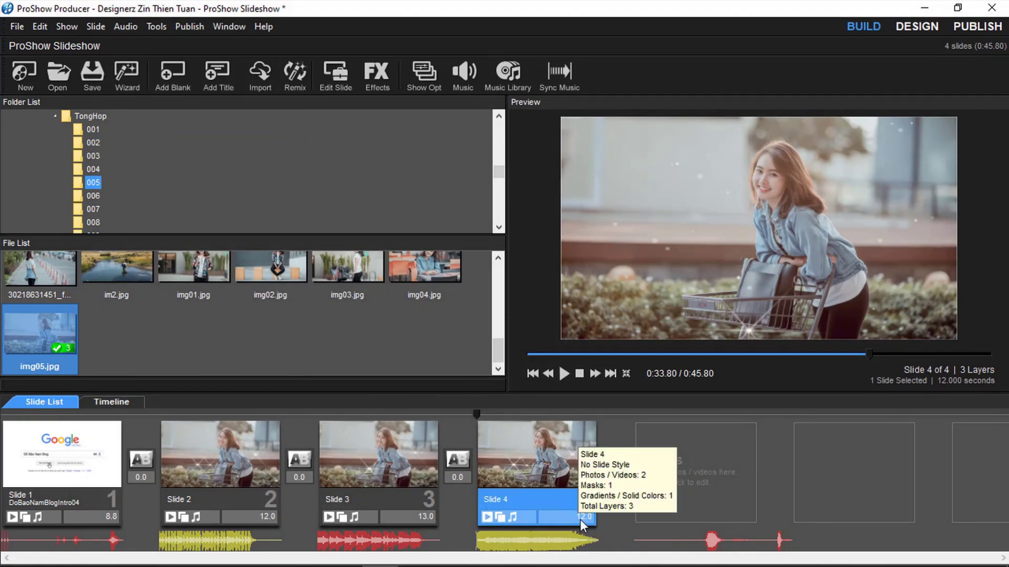
# Paste the copied slide into the next empty slot as slide 5.
pyautogui.click(713, 472)
pyautogui.rightClick(711, 471)
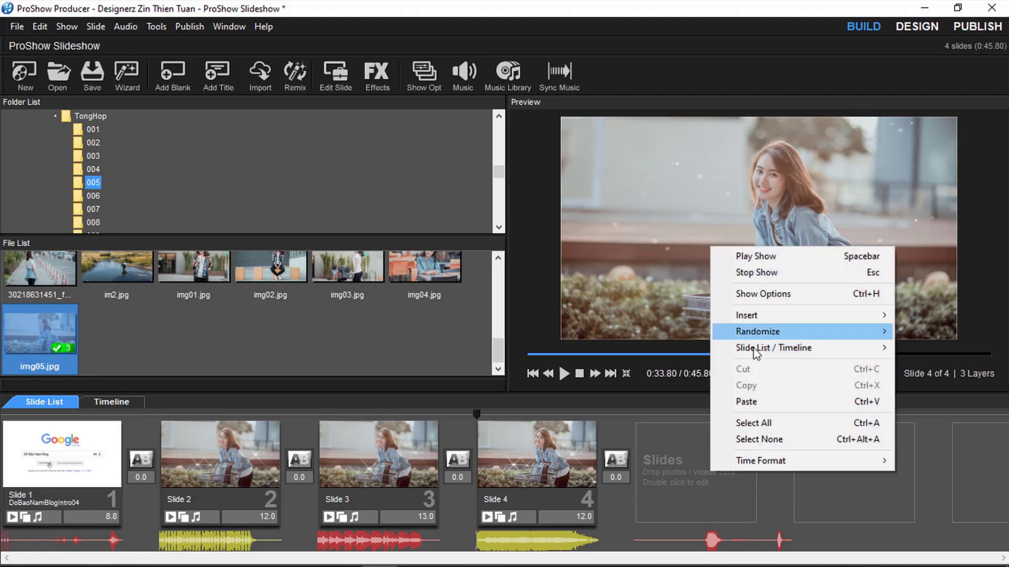
pyautogui.click(758, 404)
pyautogui.click(697, 457)
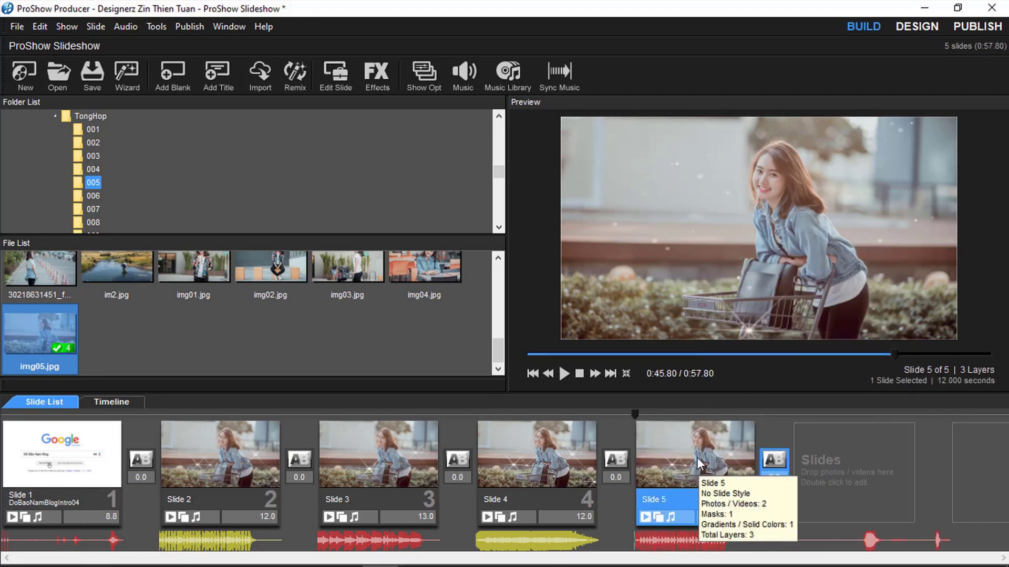
# Replace slide 5's sound with On_My_Way_Home_Sting.mp3 and apply the slide options.
pyautogui.doubleClick(696, 457)
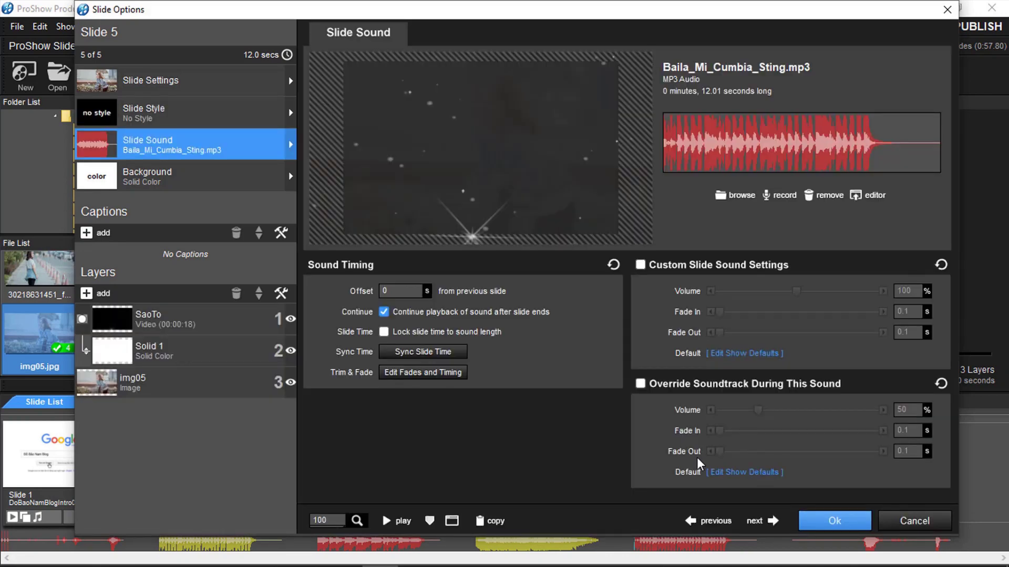
pyautogui.click(736, 194)
pyautogui.click(761, 204)
pyautogui.scroll(-3, 333, 275)
pyautogui.click(458, 294)
pyautogui.click(455, 349)
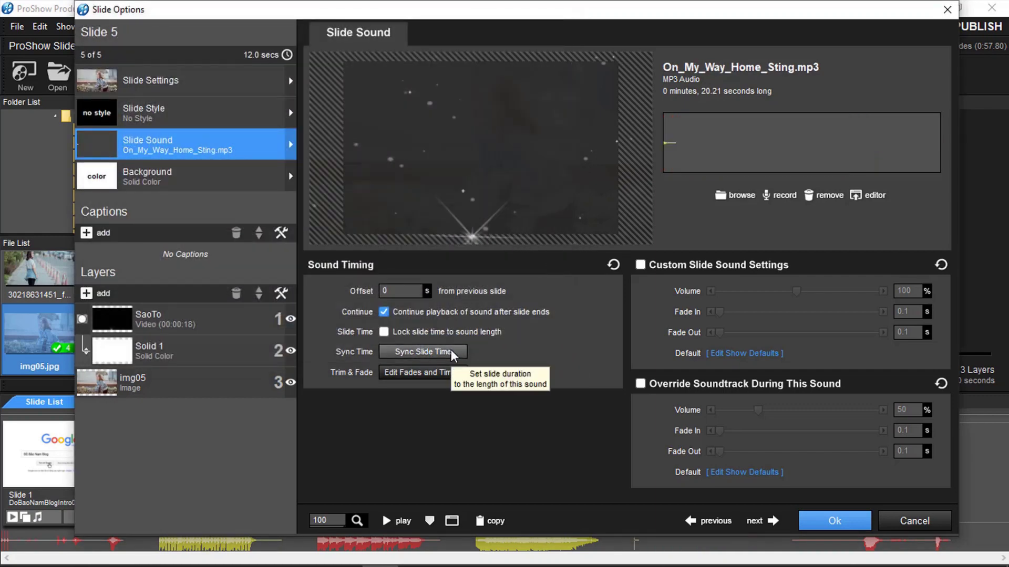
pyautogui.click(841, 521)
# Set slide 5's duration to 20 seconds.
pyautogui.click(750, 517)
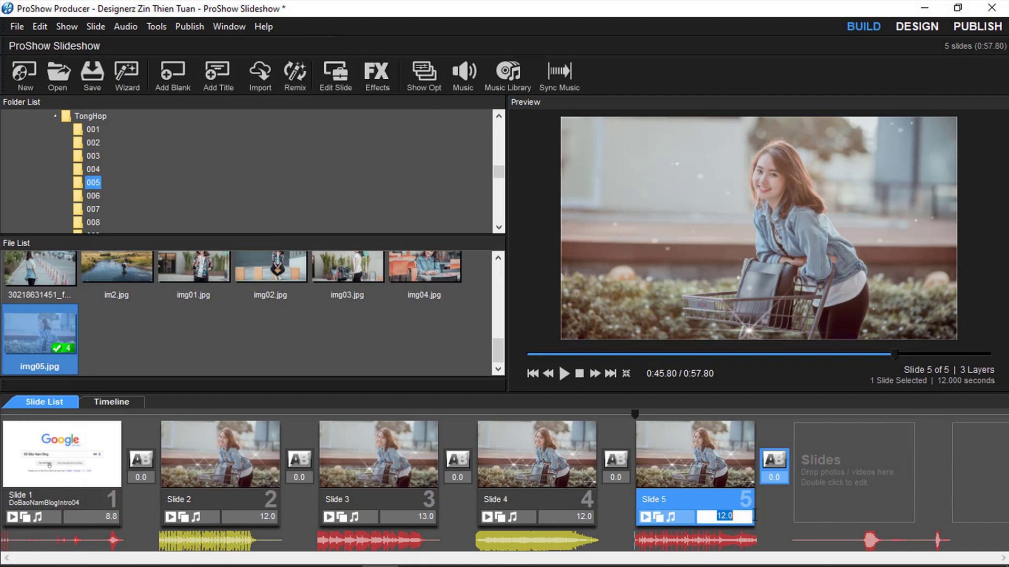
pyautogui.write('20')
pyautogui.click(714, 449)
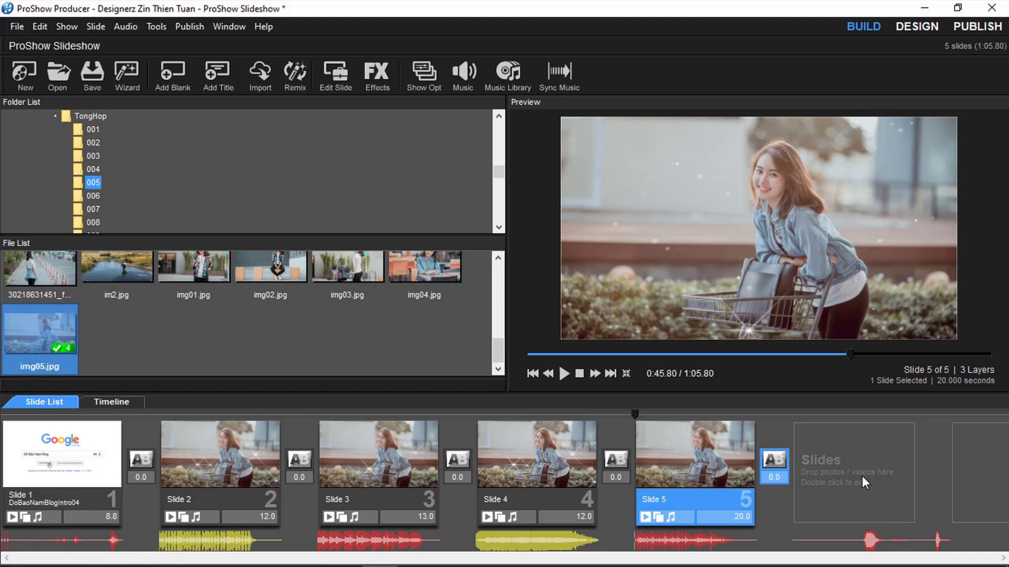
pyautogui.click(742, 517)
pyautogui.click(569, 519)
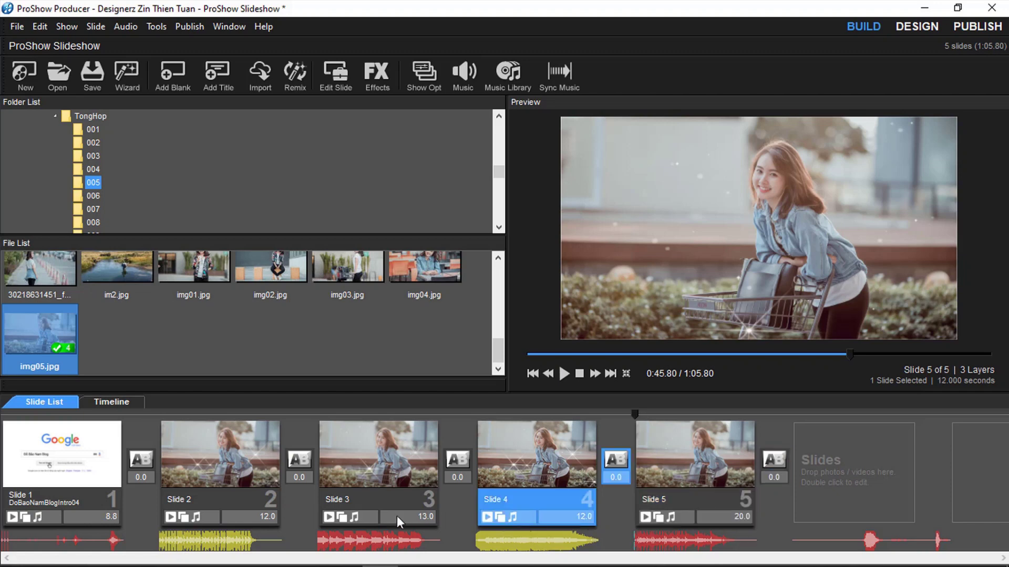
pyautogui.click(420, 525)
pyautogui.click(679, 484)
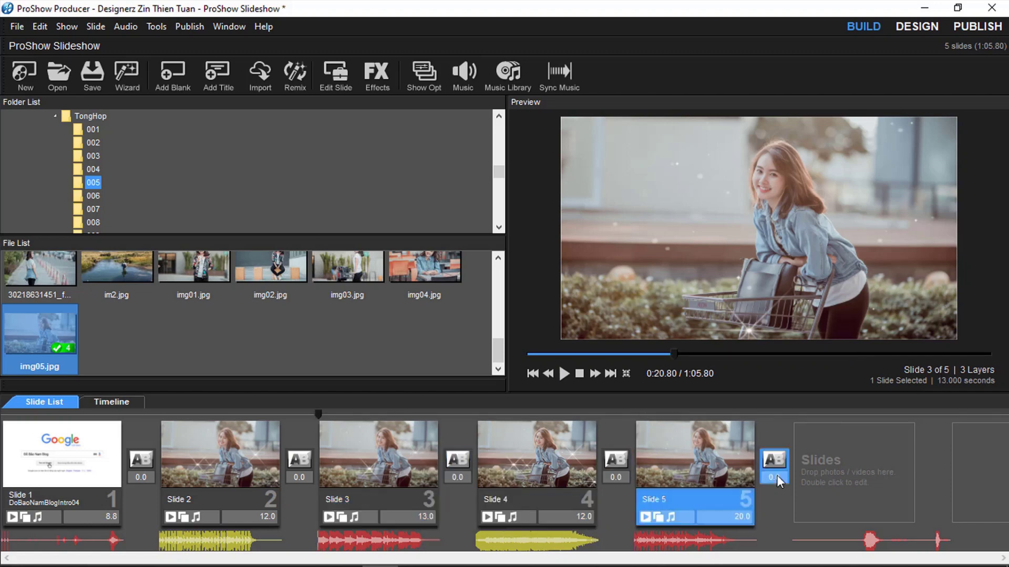
pyautogui.click(825, 479)
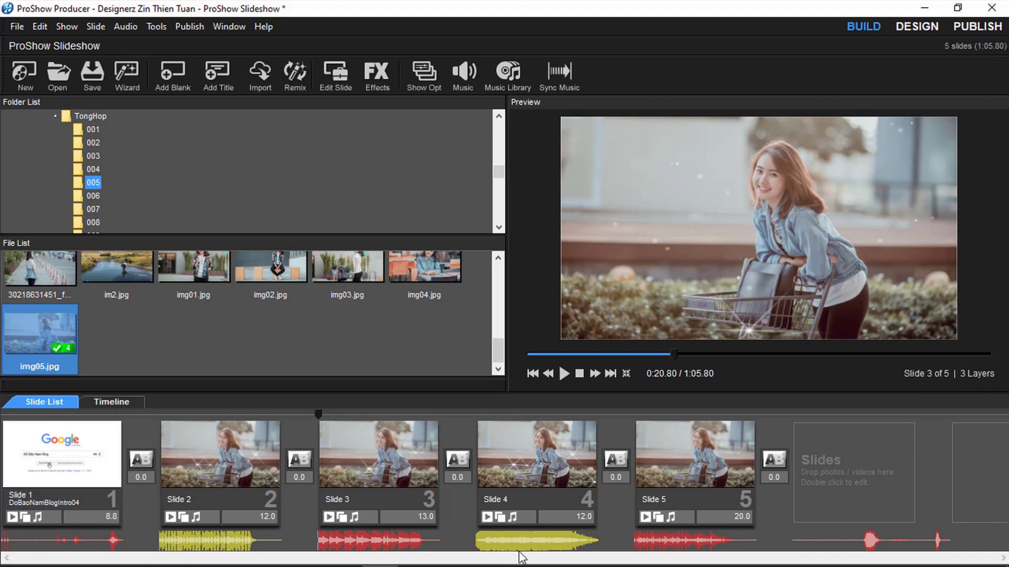
# Play the show from slide 1 to preview the photo slides with their sounds, and exit the playback.
pyautogui.click(75, 459)
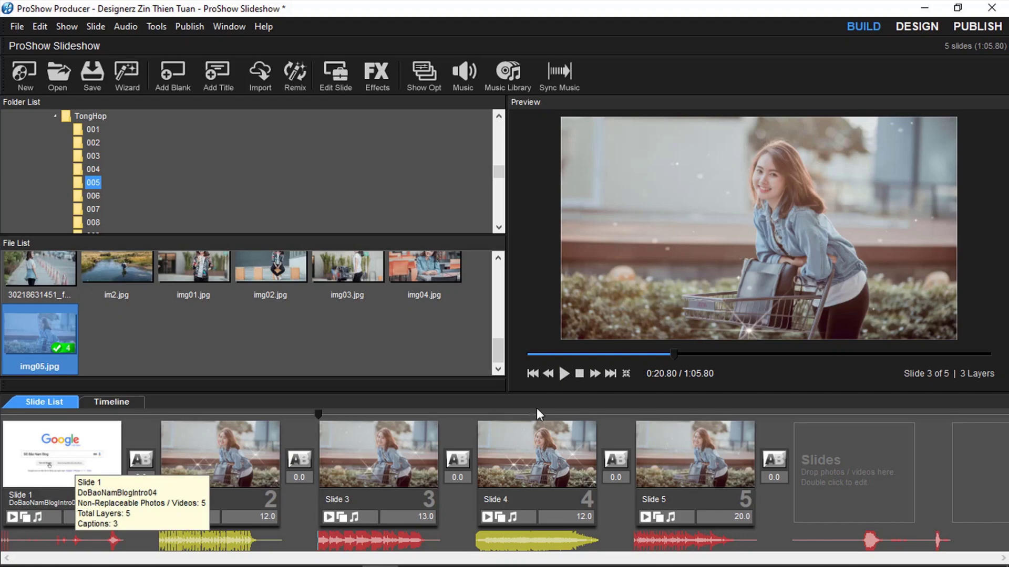
pyautogui.click(563, 372)
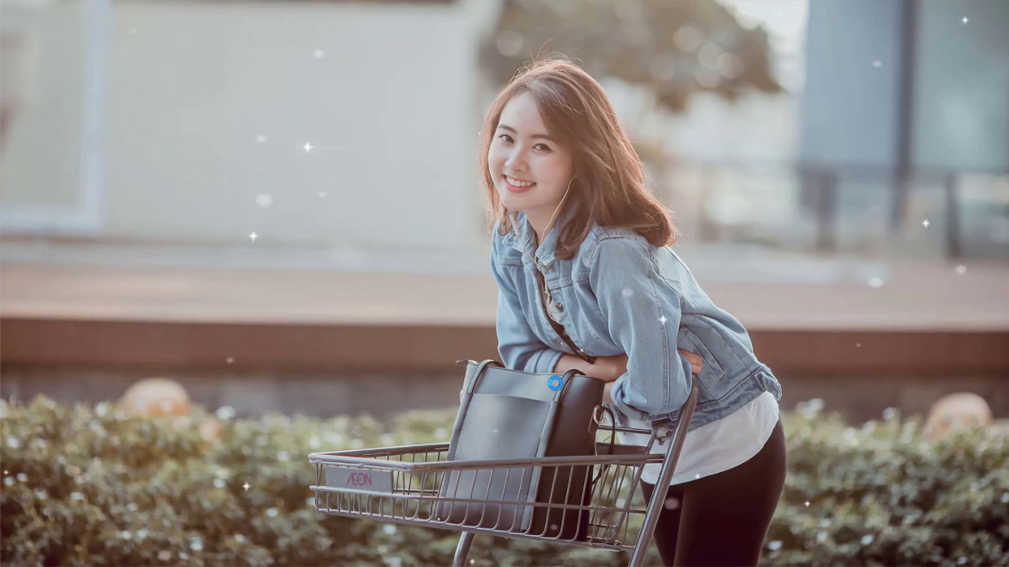
pyautogui.press('Escape')
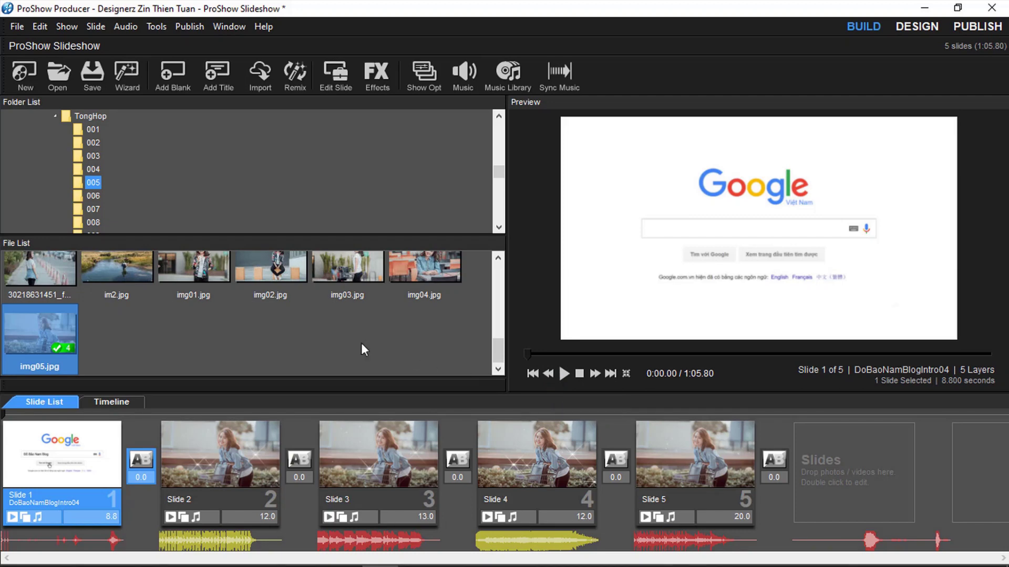
# Open slide 2's options and add a blank caption.
pyautogui.click(204, 430)
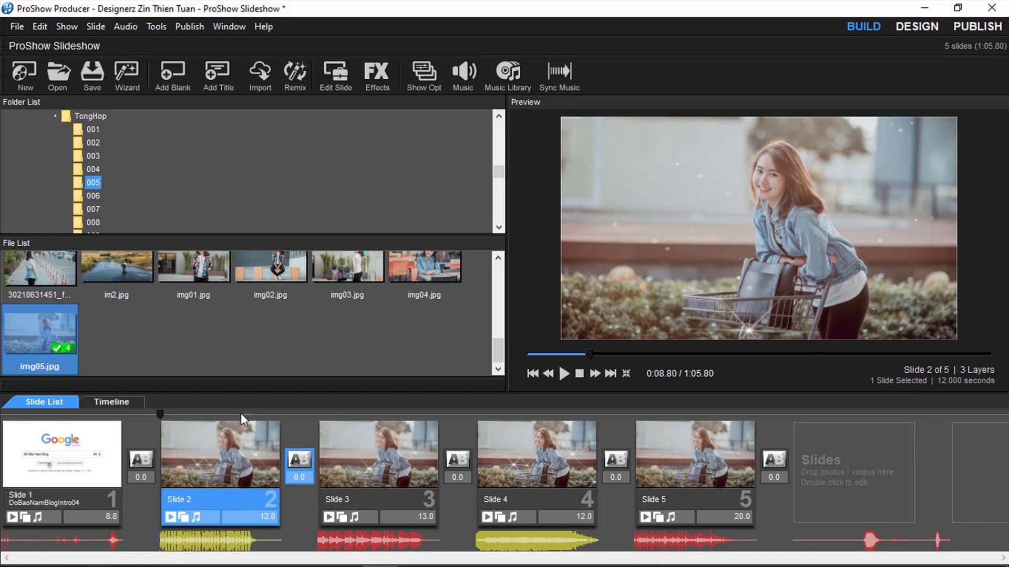
pyautogui.doubleClick(209, 449)
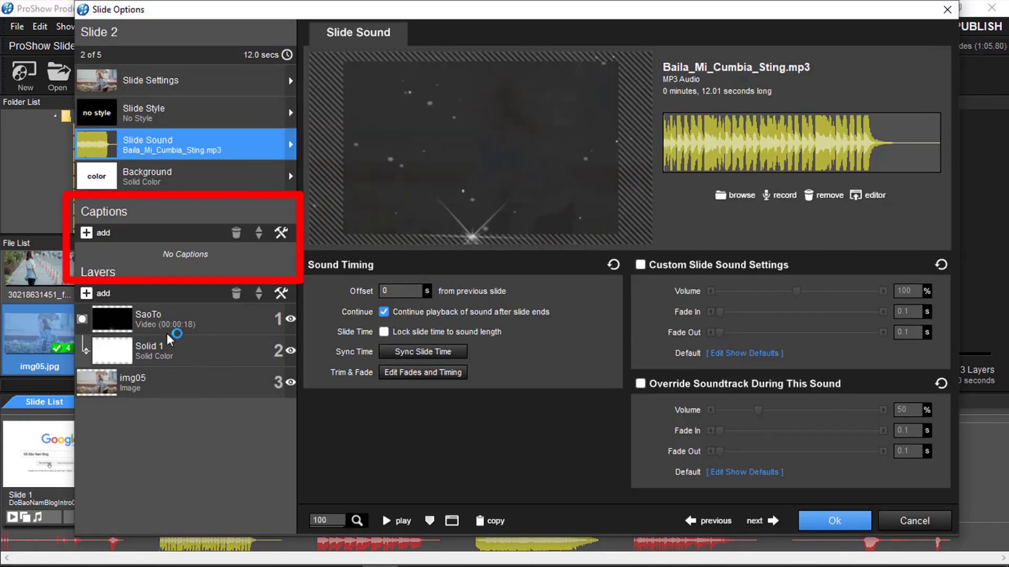
pyautogui.click(104, 235)
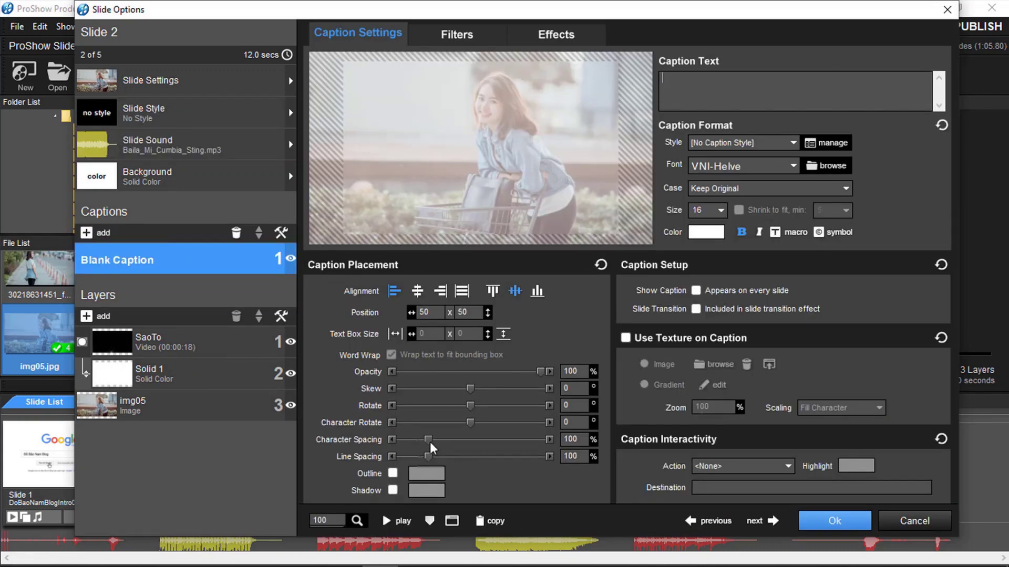
# Switch the Vietnamese keyboard tool's encoding to VNI Windows and return to the blank caption's text.
pyautogui.moveTo(763, 558)
pyautogui.click(812, 554)
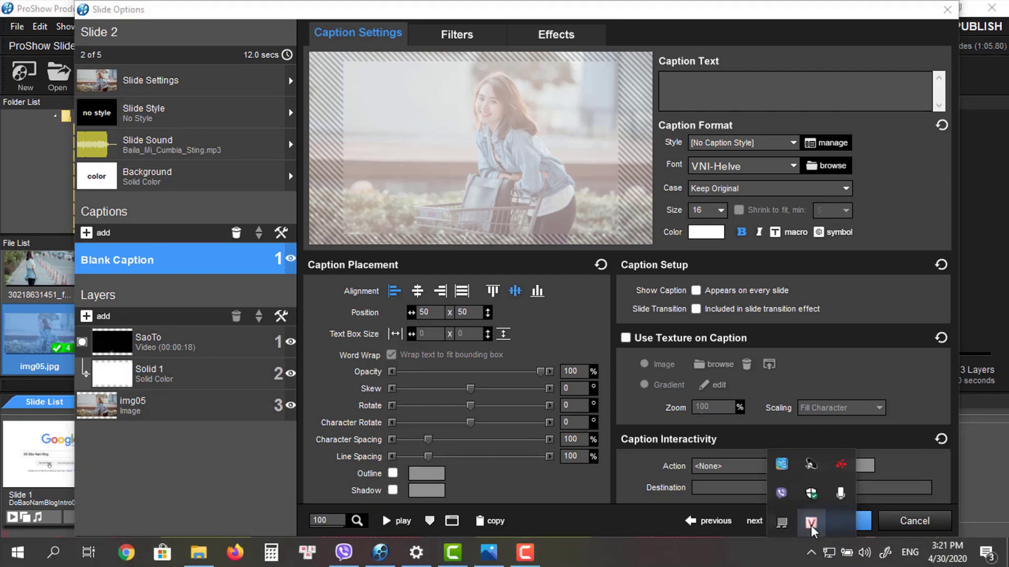
pyautogui.rightClick(812, 527)
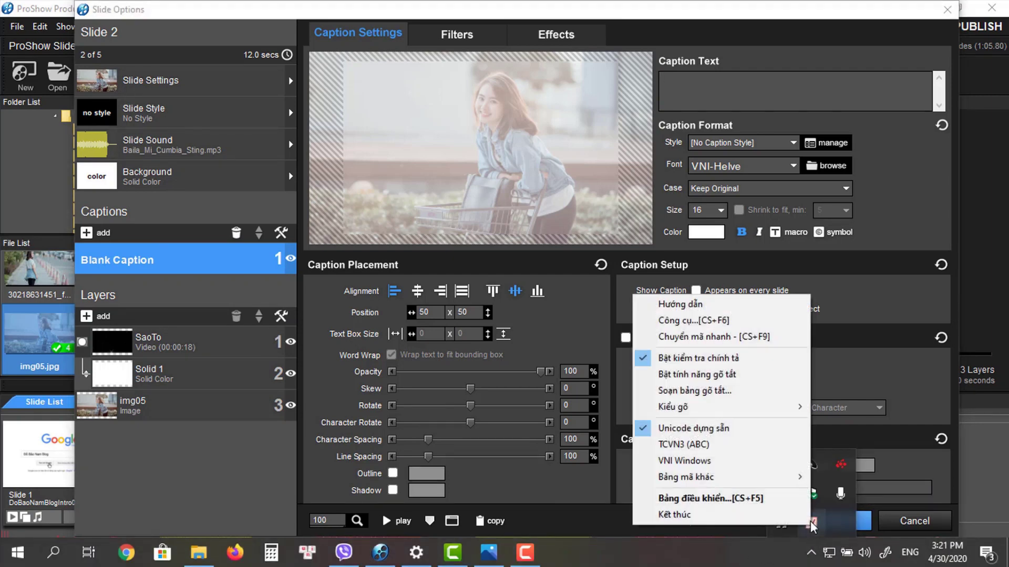
pyautogui.click(719, 461)
pyautogui.click(758, 79)
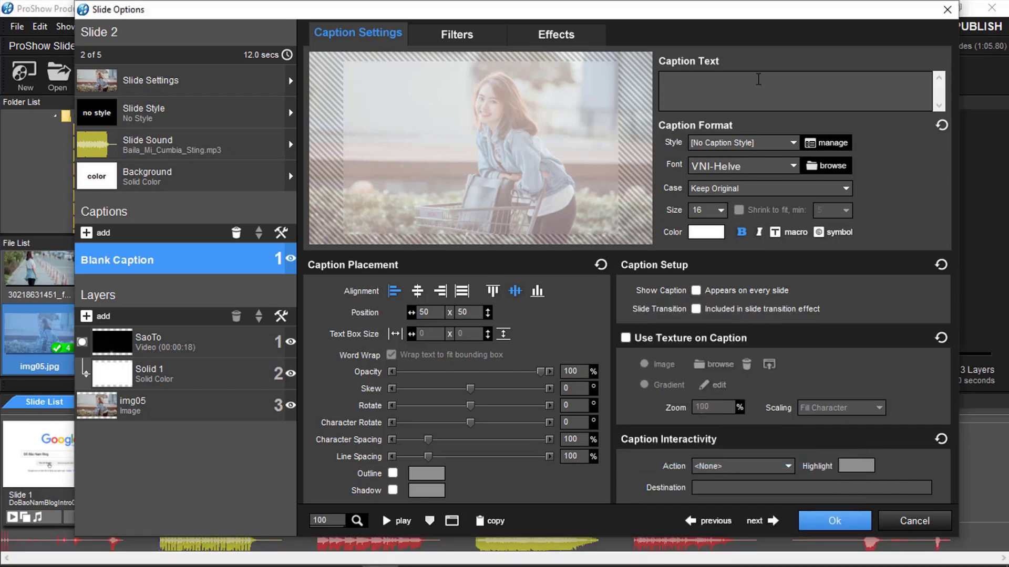
pyautogui.write('Danh ca')
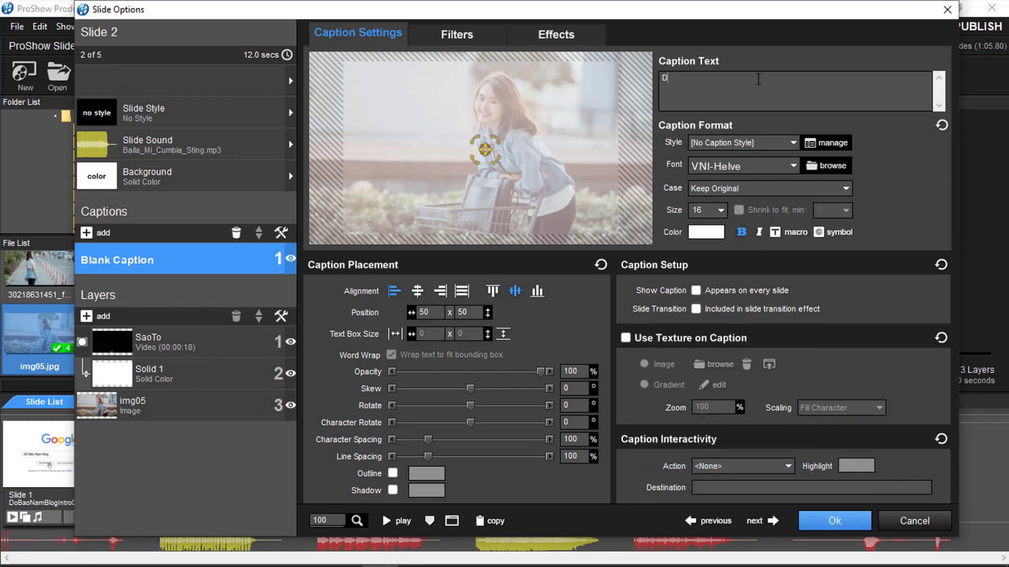
pyautogui.press('BackSpace')
pyautogui.press('BackSpace')
pyautogui.press('BackSpace')
pyautogui.press('BackSpace')
pyautogui.press('BackSpace')
pyautogui.press('BackSpace')
pyautogui.press('BackSpace')
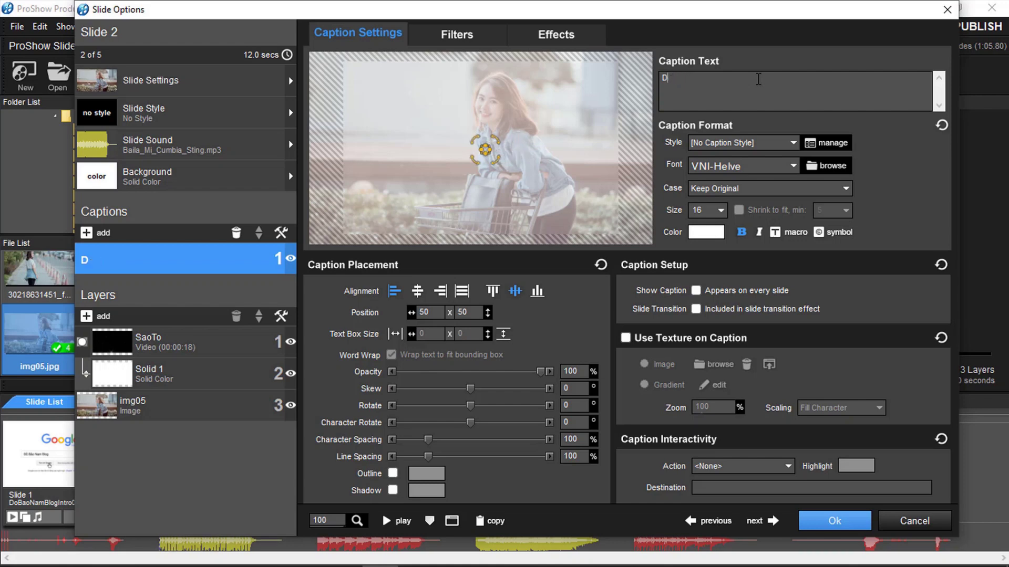
# Enter the caption text "DANH SÁCH BÀI HÁT" and move it to the photo's upper-left area, at about 4.31 x 14.75.
pyautogui.write('DANH S')
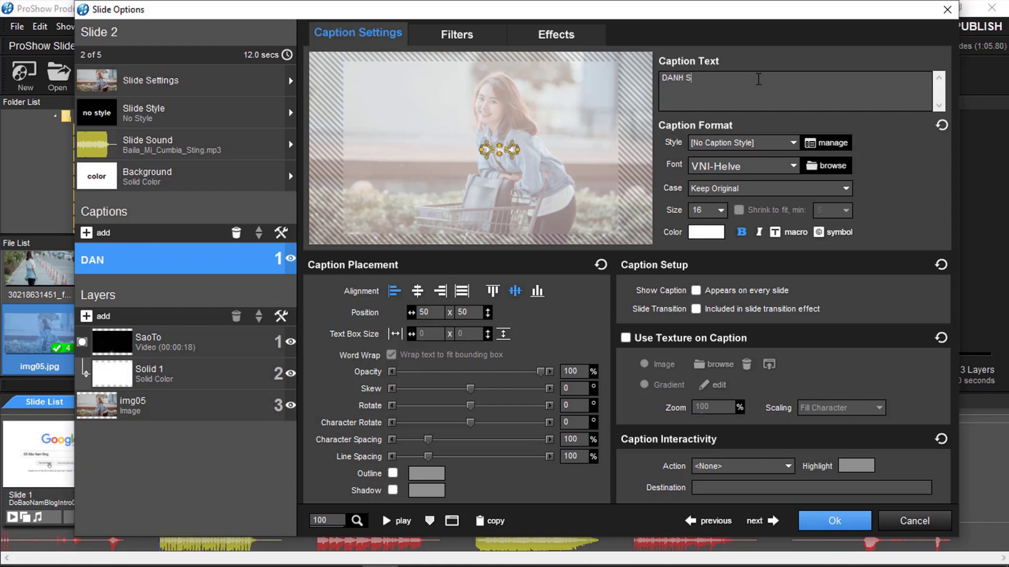
pyautogui.write('AÙCH BAØI HAÙT')
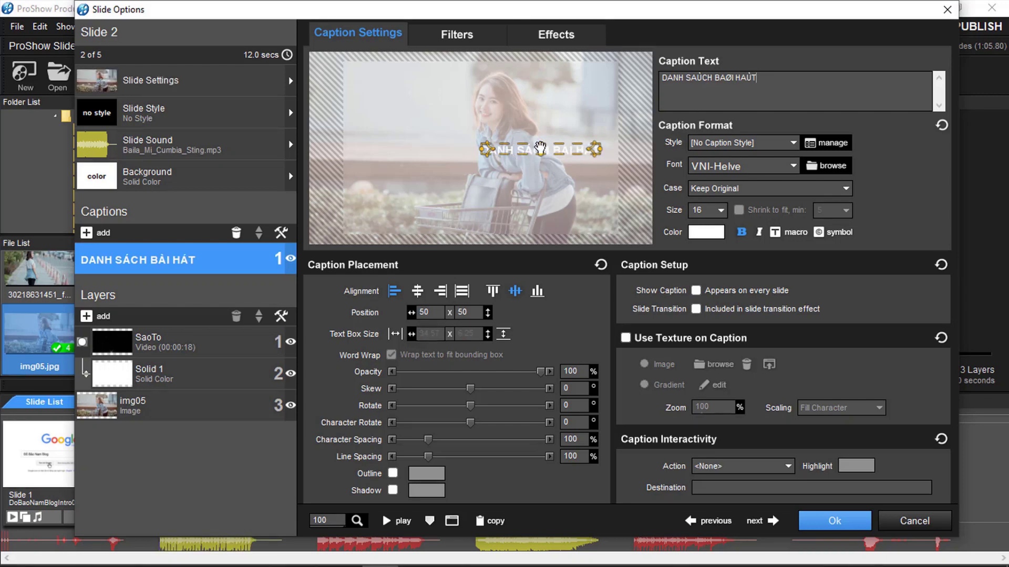
pyautogui.moveTo(515, 153); pyautogui.dragTo(383, 81)
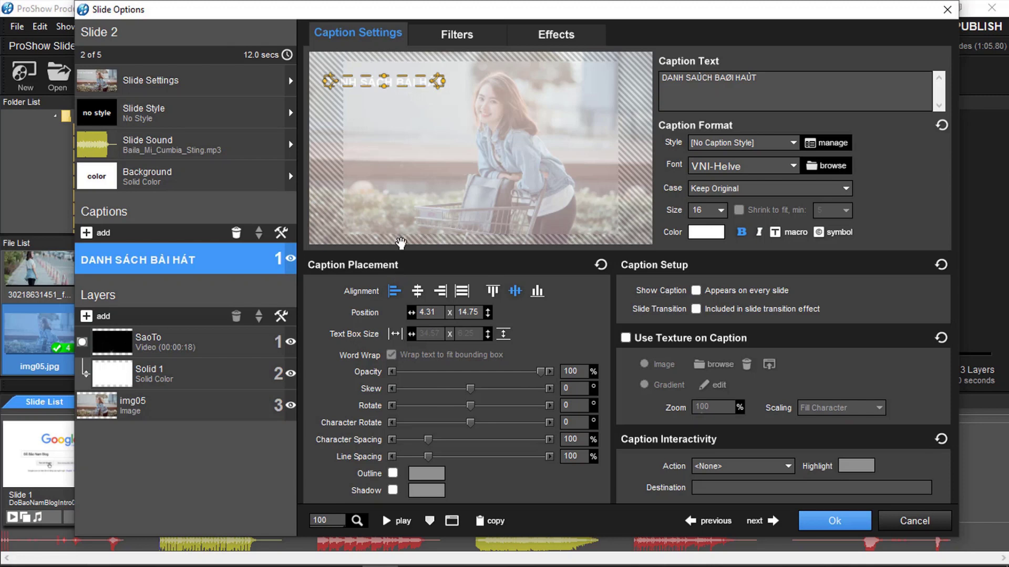
# Add a second caption to slide 2 with the text "Bài hát".
pyautogui.click(101, 233)
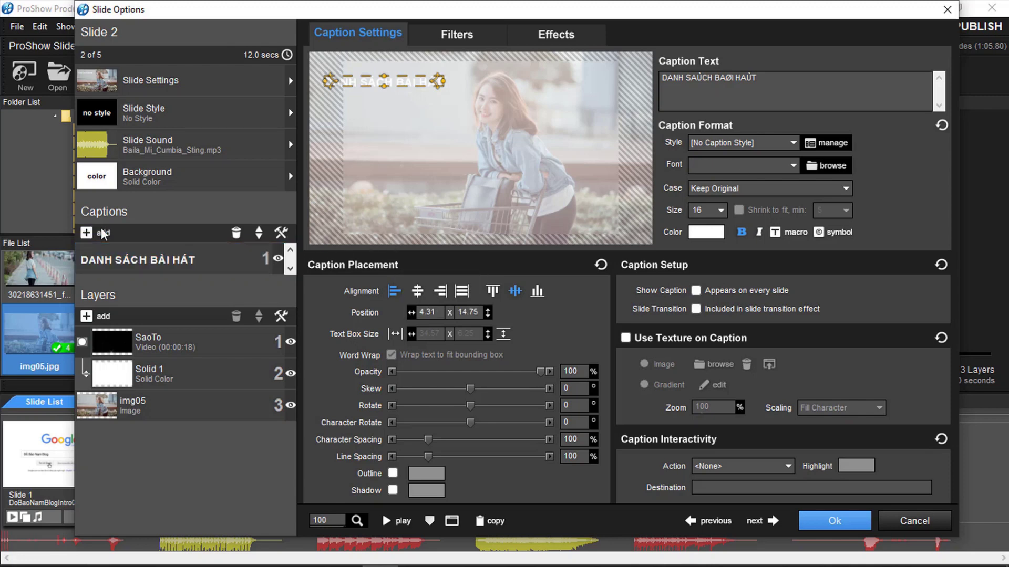
pyautogui.write('b')
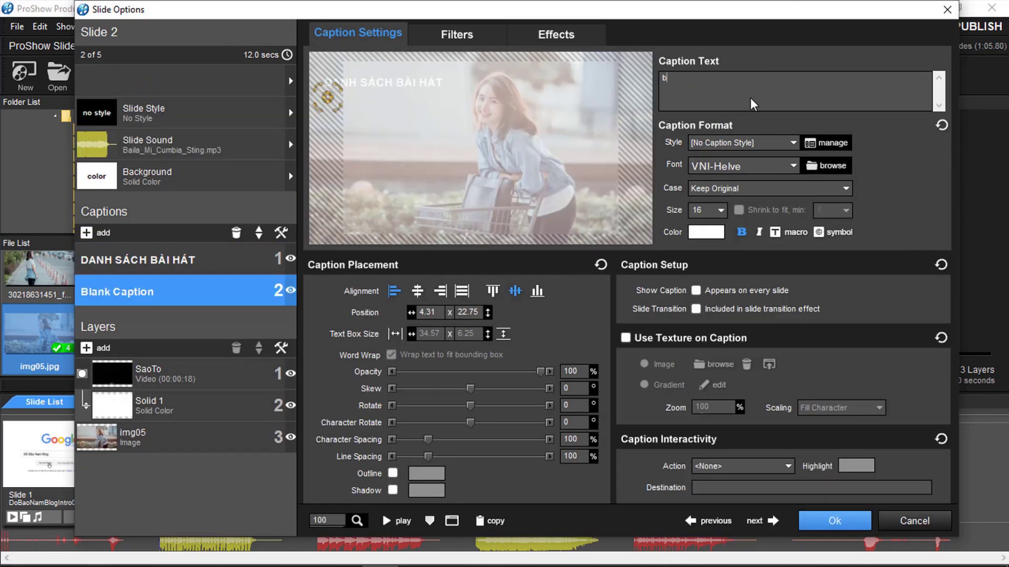
pyautogui.write('Bài hta')
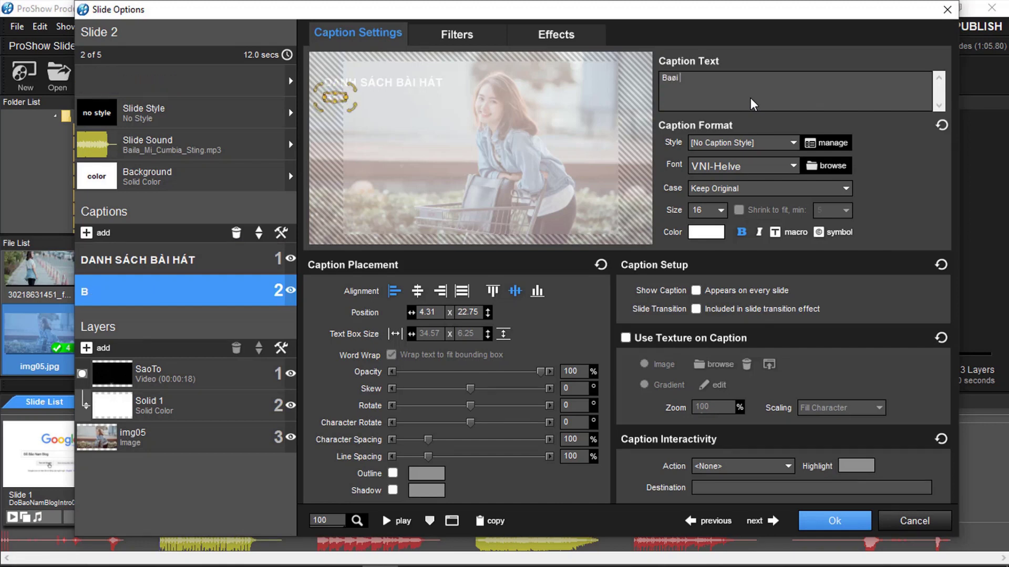
pyautogui.press('BackSpace')
pyautogui.press('BackSpace')
pyautogui.write('ast')
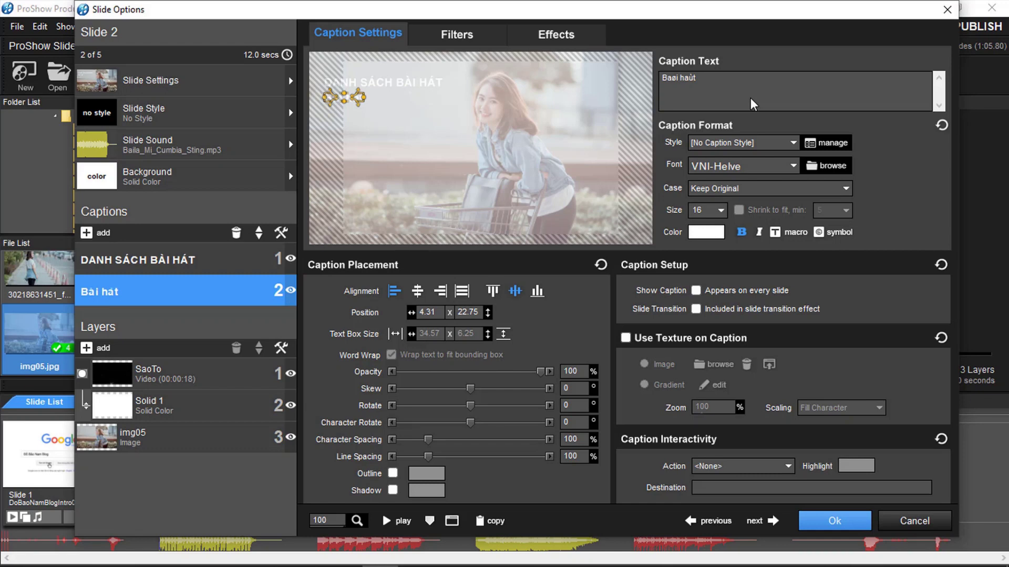
# Replace the second caption's text with "Tên bài hát thứ nhất" and turn off its bold formatting.
pyautogui.hotkey('ctrl', 'a')
pyautogui.write('Tên bài')
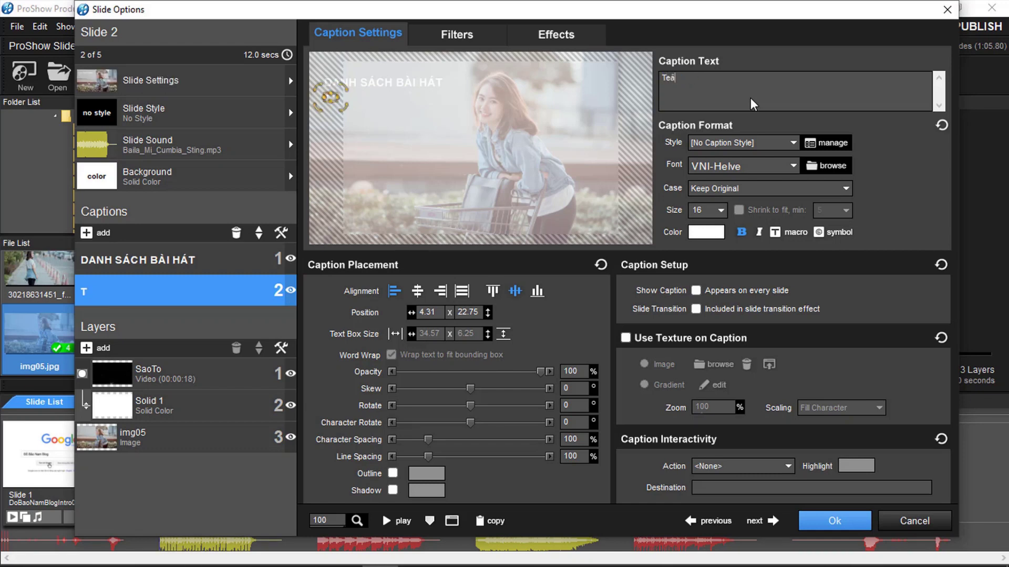
pyautogui.write(' h')
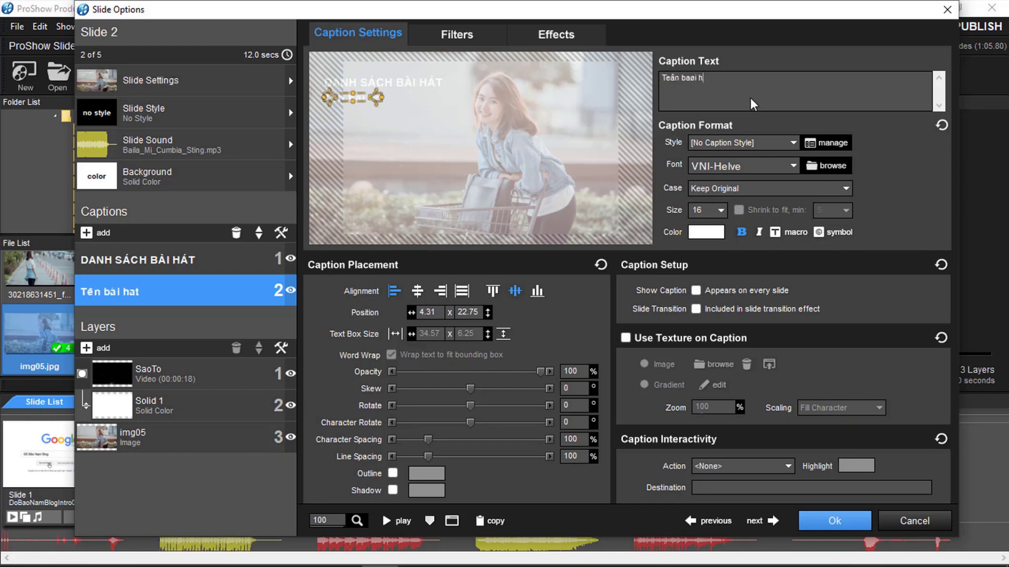
pyautogui.write('át thử nhaất')
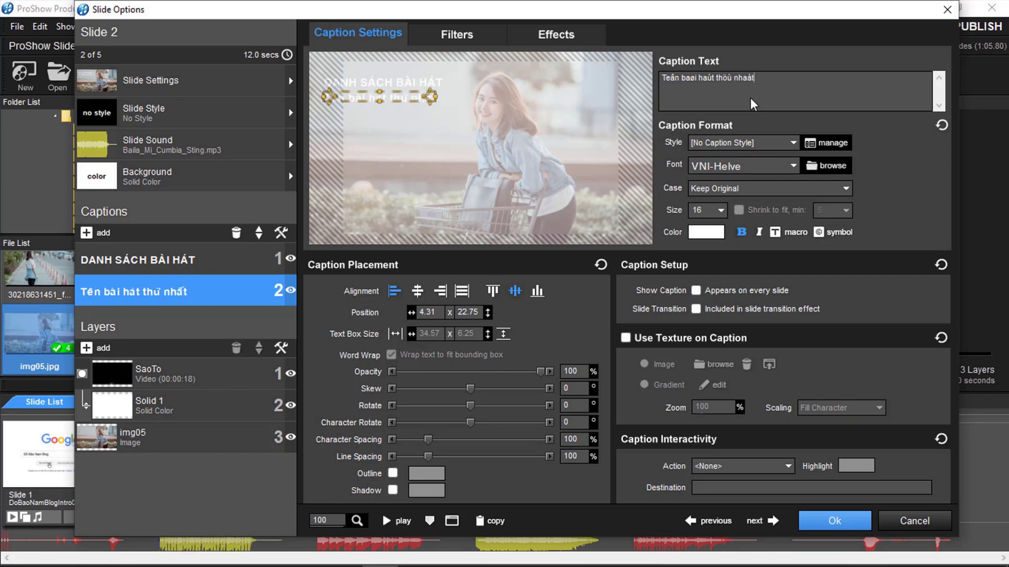
pyautogui.click(741, 233)
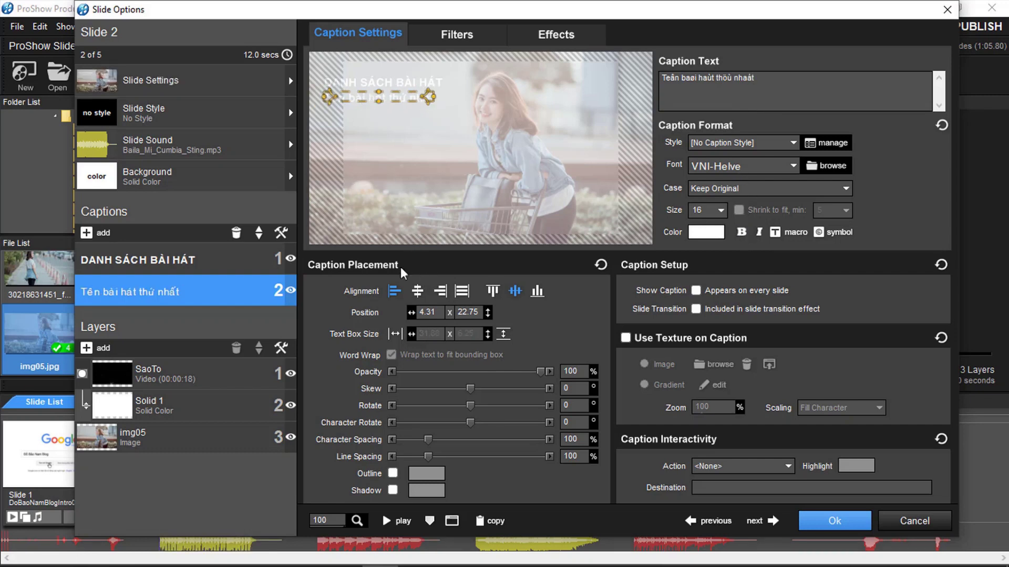
# Set the position of the "DANH SÁCH BÀI HÁT" caption to 4 x 14.
pyautogui.click(210, 259)
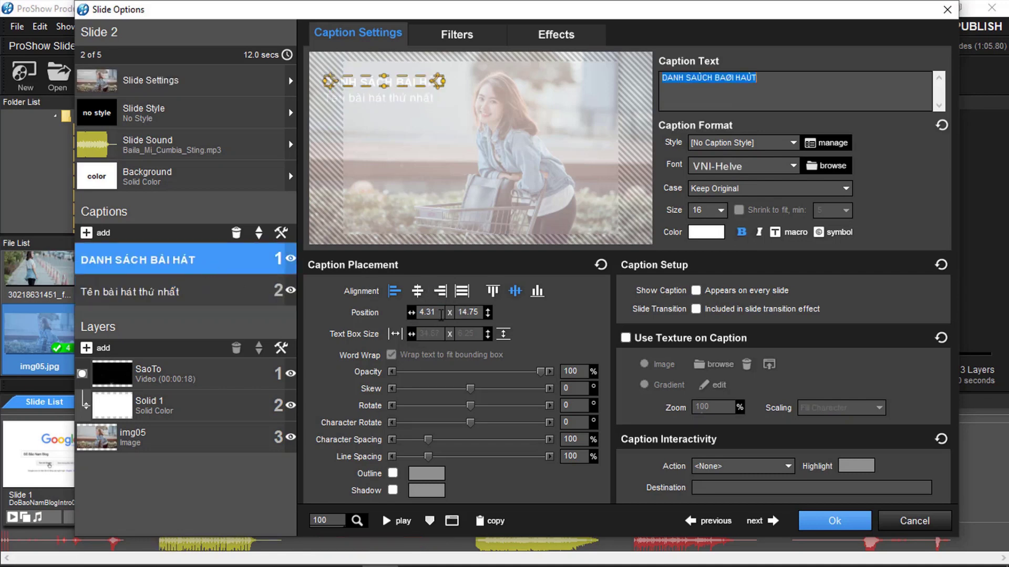
pyautogui.write('4')
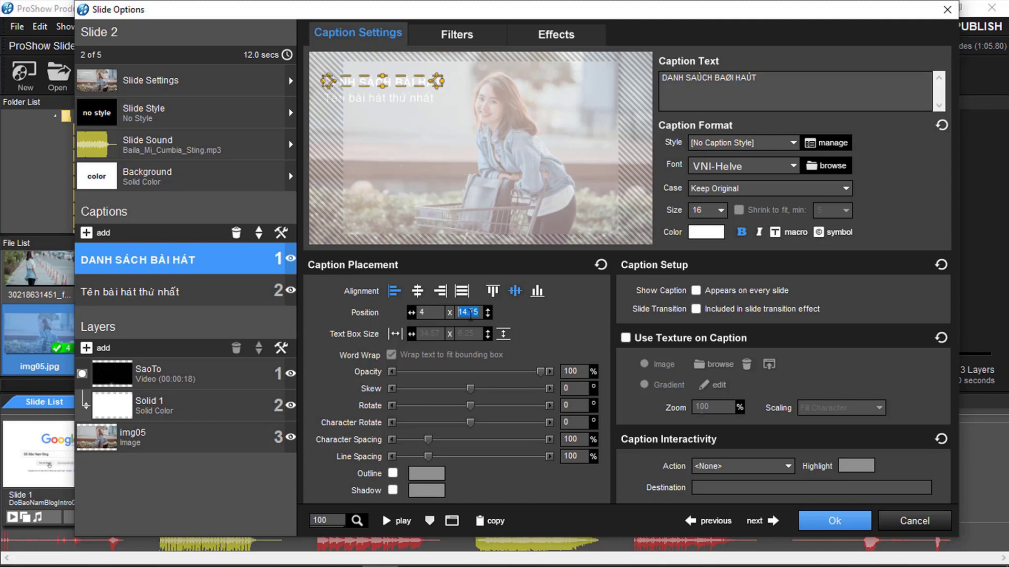
pyautogui.click(470, 314)
pyautogui.write('14')
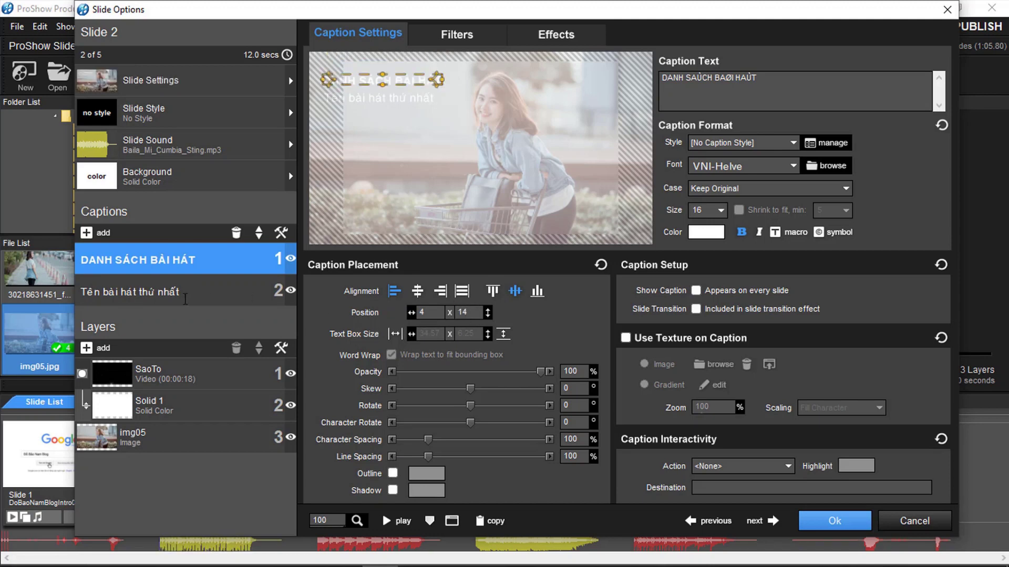
# Set the position of the "Tên bài hát thứ nhất" caption to 4 x 24, apply the slide options and preview slide 2.
pyautogui.click(166, 295)
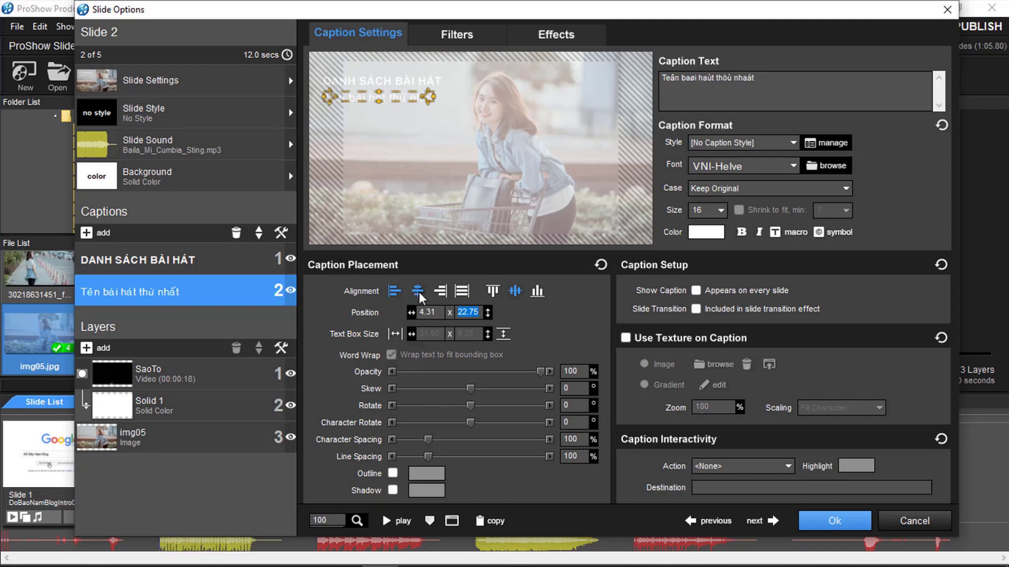
pyautogui.click(435, 313)
pyautogui.write('24')
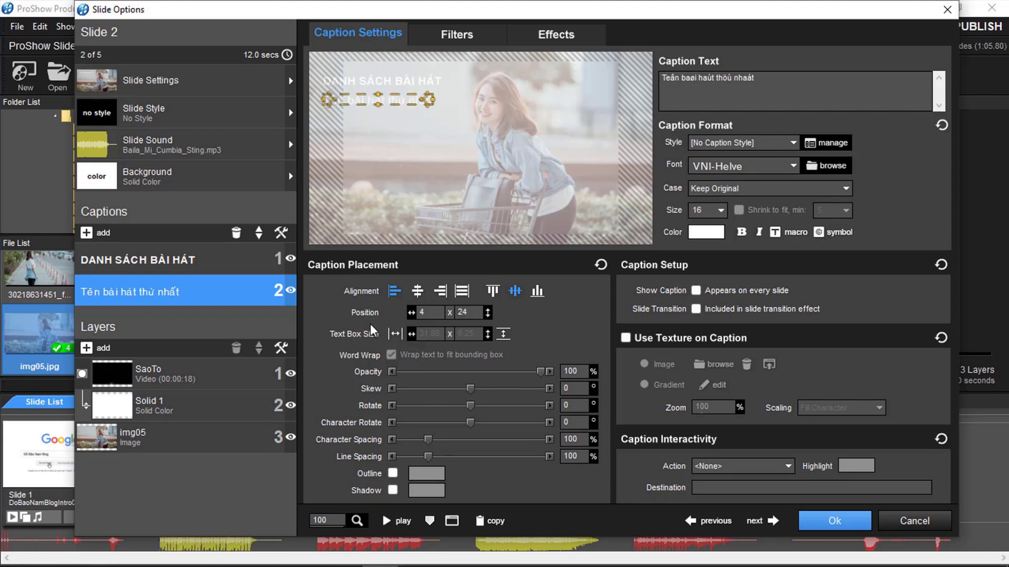
pyautogui.click(813, 516)
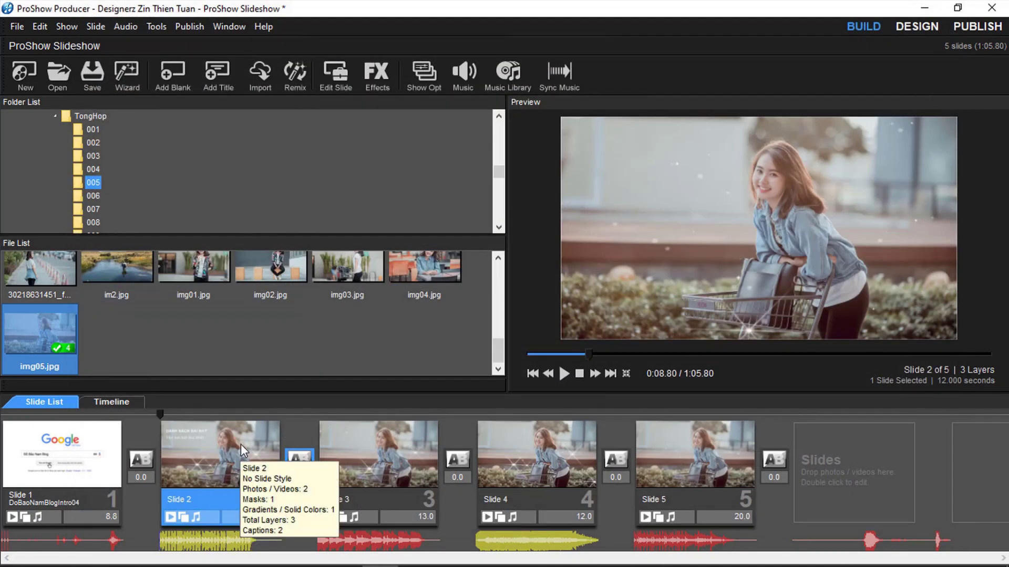
pyautogui.click(562, 374)
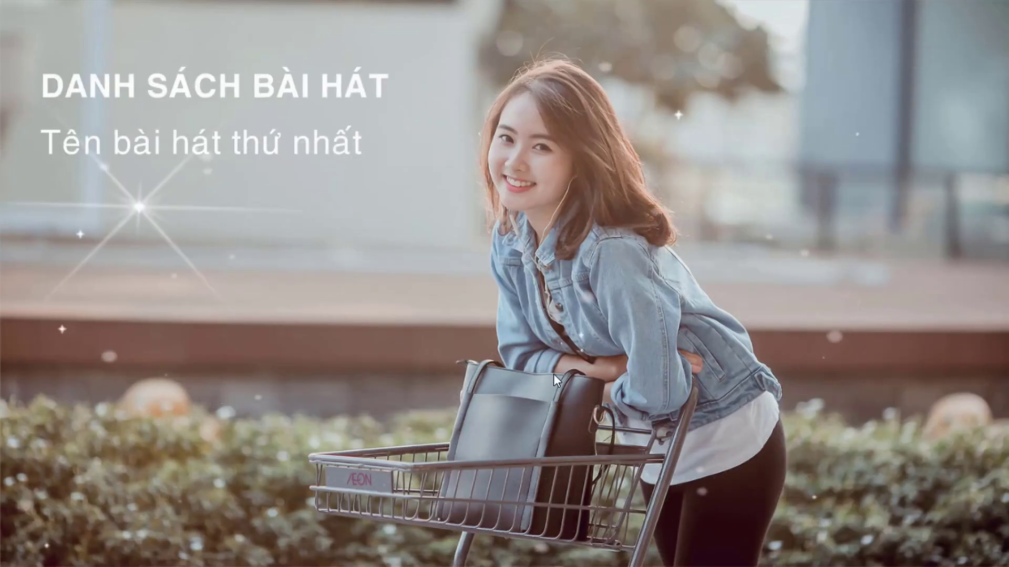
pyautogui.press('Escape')
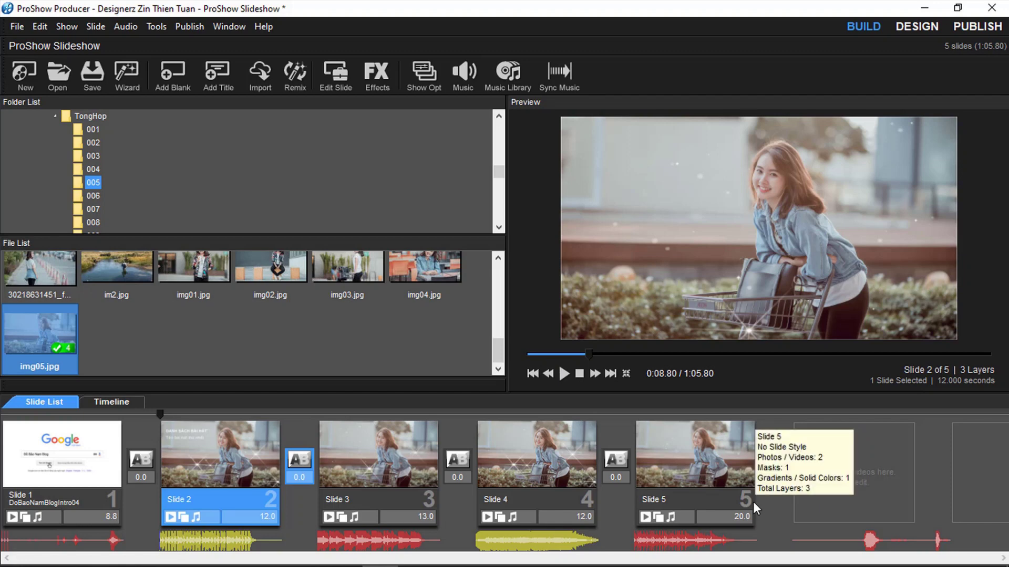
# Add a third caption to slide 2 with the text "Bài hát thứ hai".
pyautogui.doubleClick(218, 469)
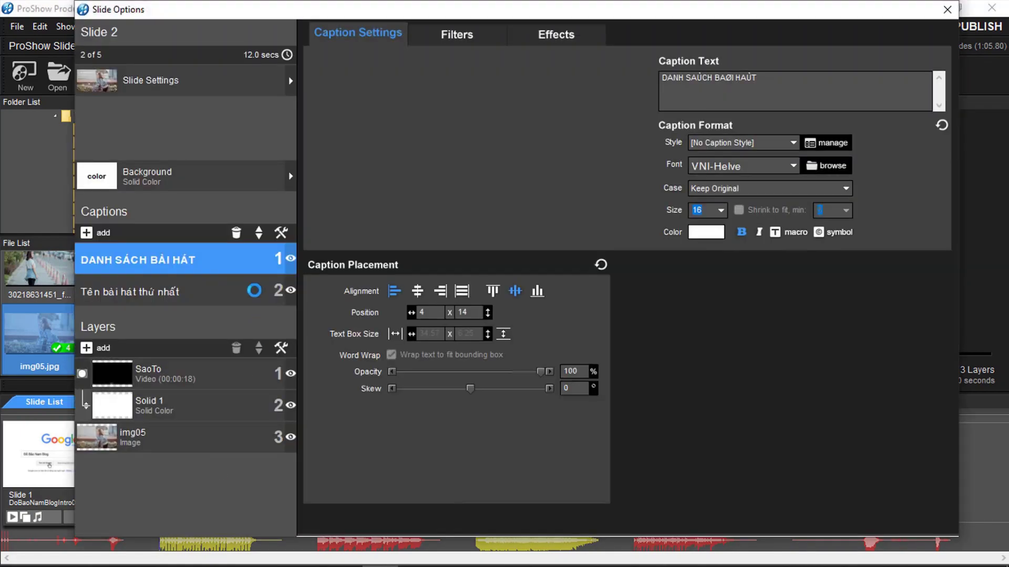
pyautogui.click(198, 293)
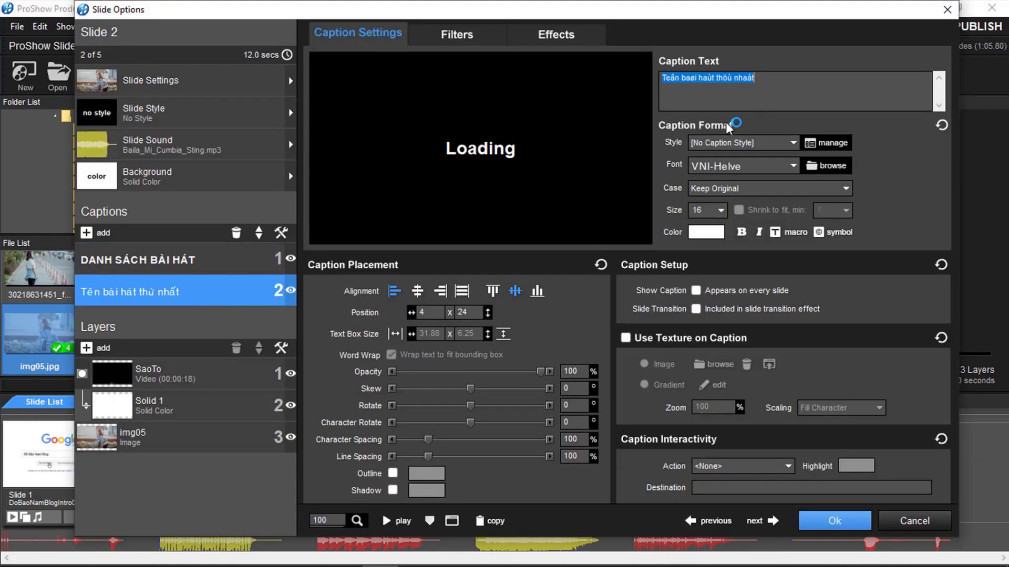
pyautogui.click(99, 232)
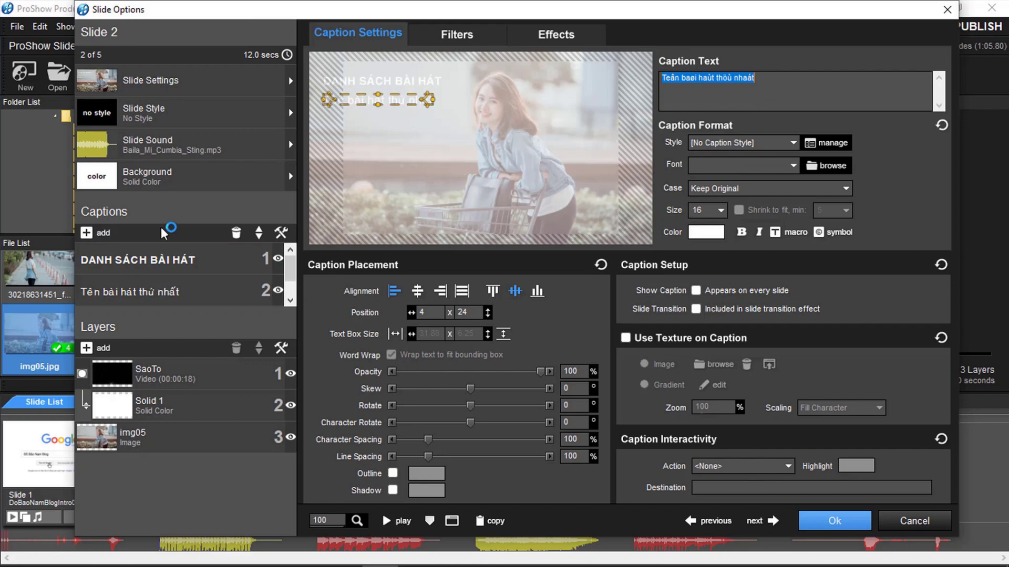
pyautogui.write('Baøi haùt thöù hai')
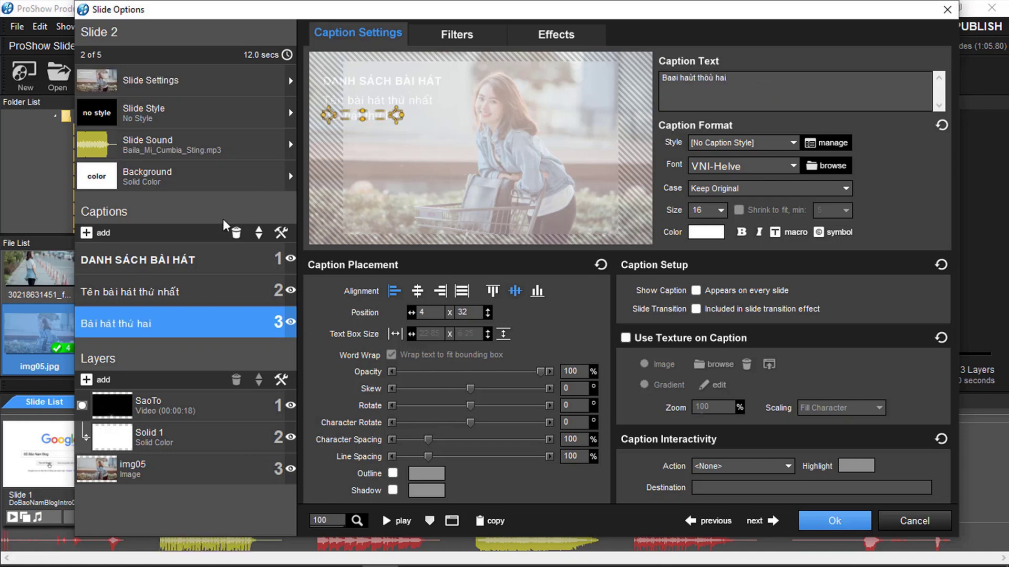
# Add a fourth caption to slide 2 with the text "Bài hát thứ ba".
pyautogui.click(103, 236)
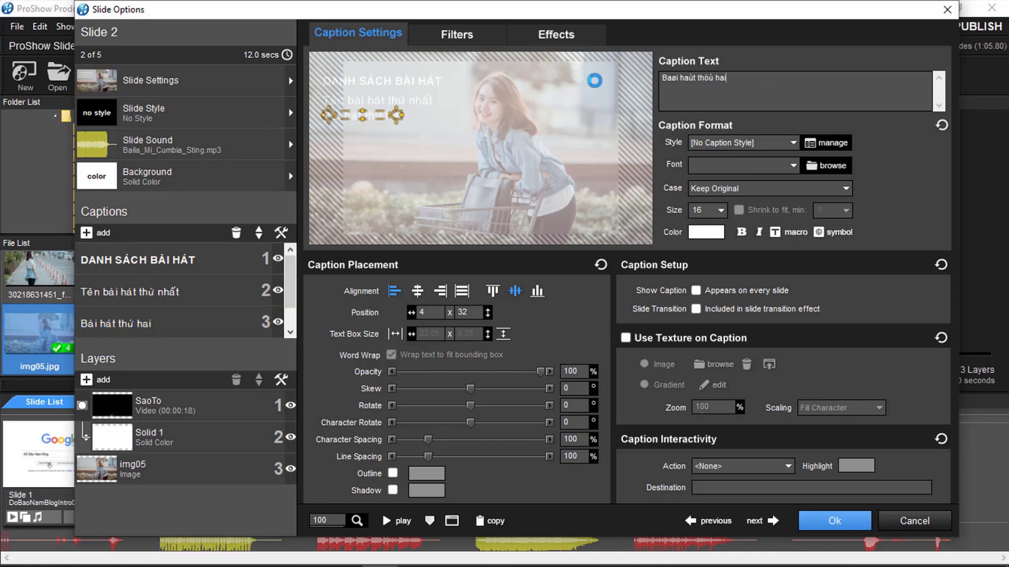
pyautogui.write('Ba')
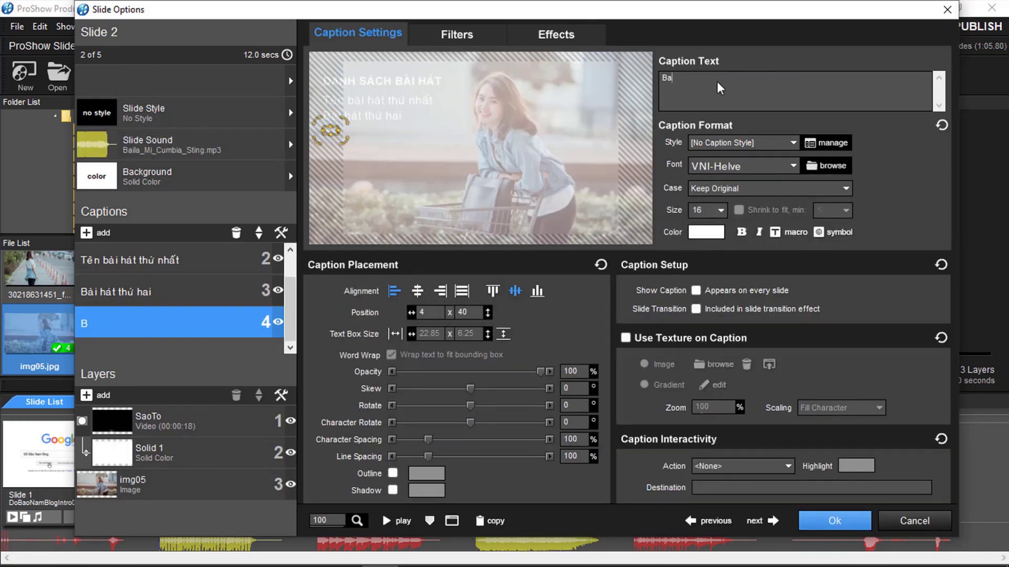
pyautogui.write('øi haùt thöù ba')
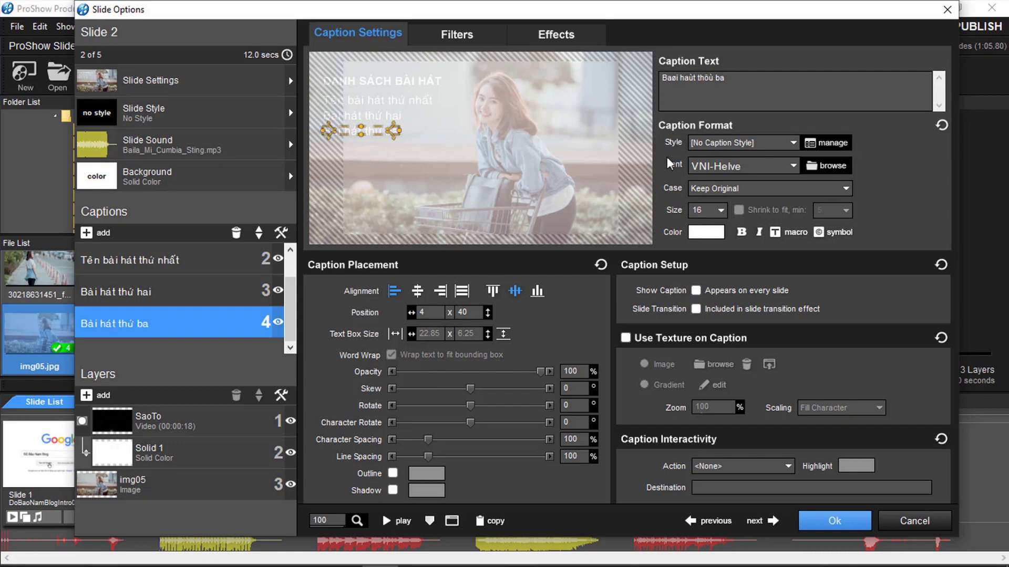
# Add a fifth caption with the text "Bài hát thứ tư", apply the slide options and preview slide 2.
pyautogui.click(99, 233)
pyautogui.write('Baøi h')
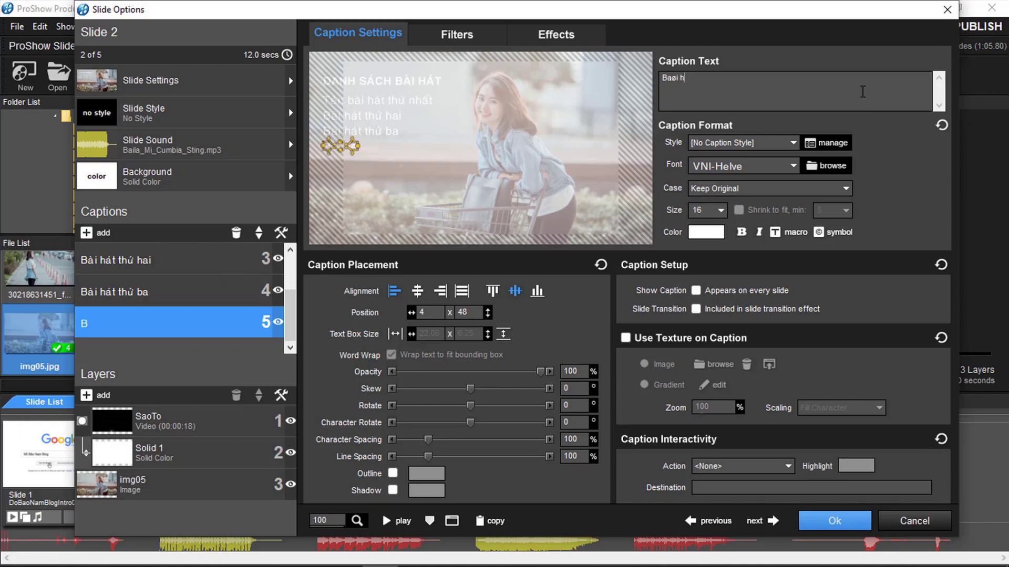
pyautogui.write('aùt thöù tö')
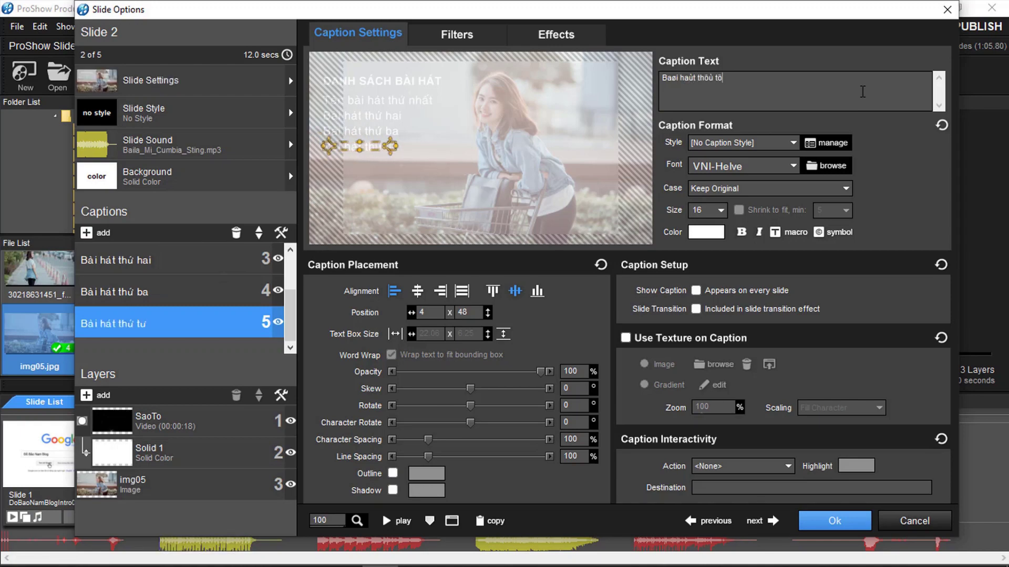
pyautogui.click(830, 521)
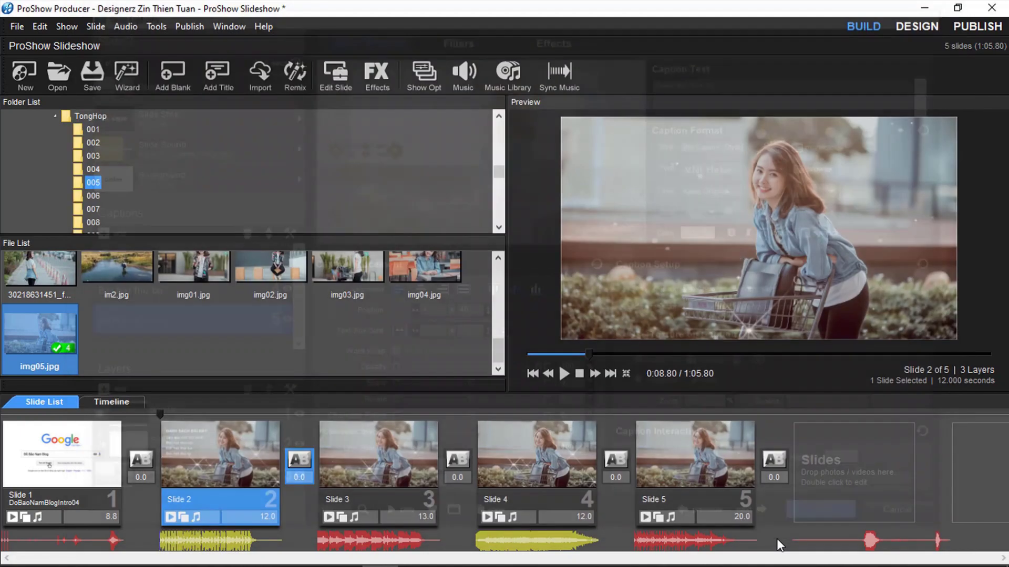
pyautogui.click(564, 374)
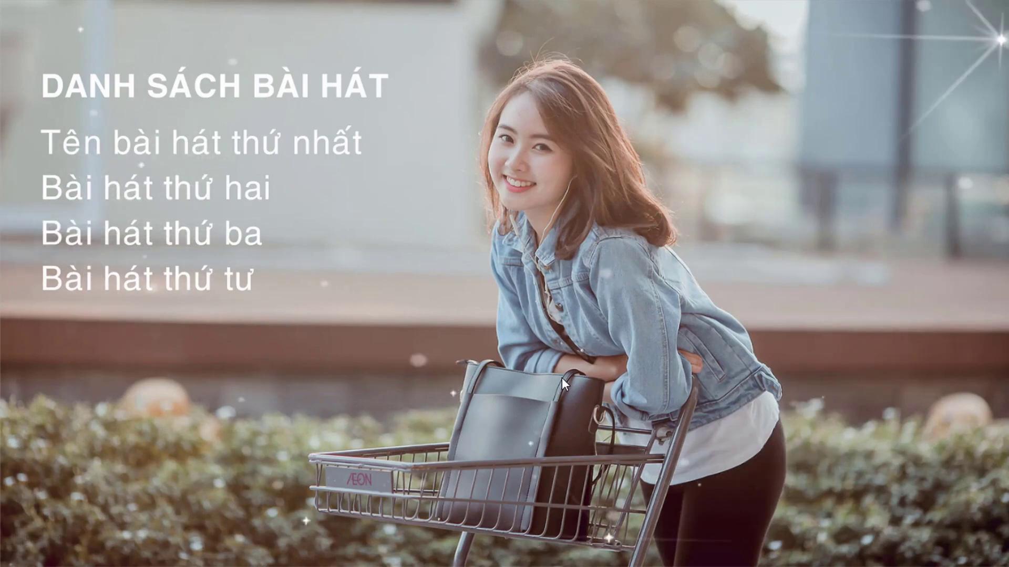
pyautogui.press('Escape')
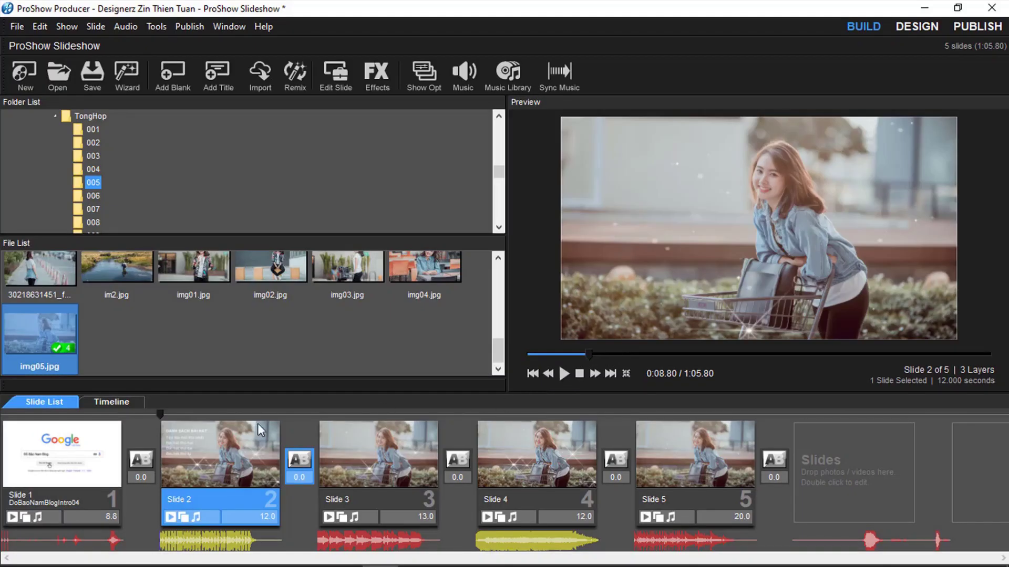
# Set the Fly In motion filter of slide 2's "DANH SÁCH BÀI HÁT" caption to No Filter.
pyautogui.doubleClick(190, 429)
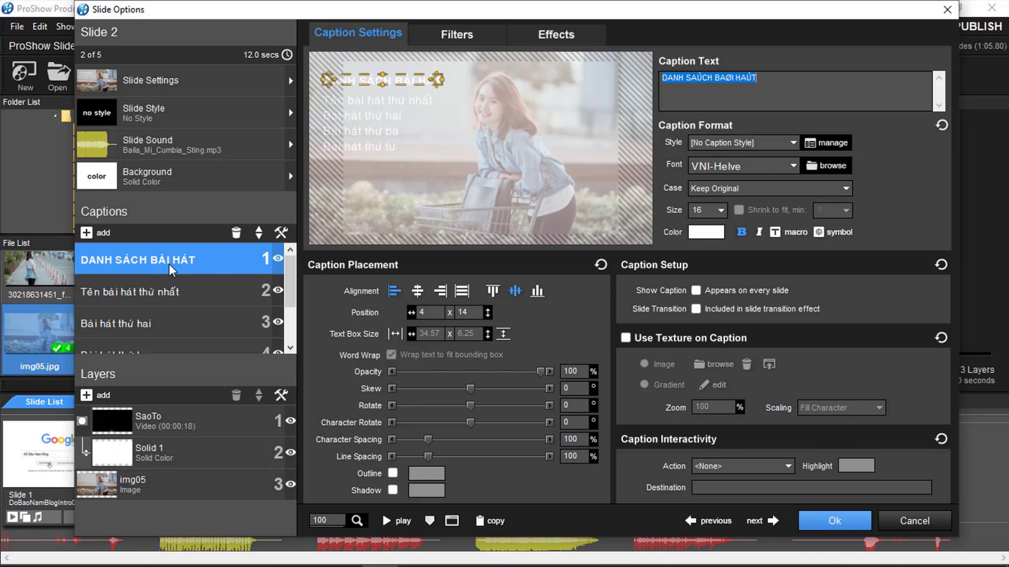
pyautogui.click(469, 39)
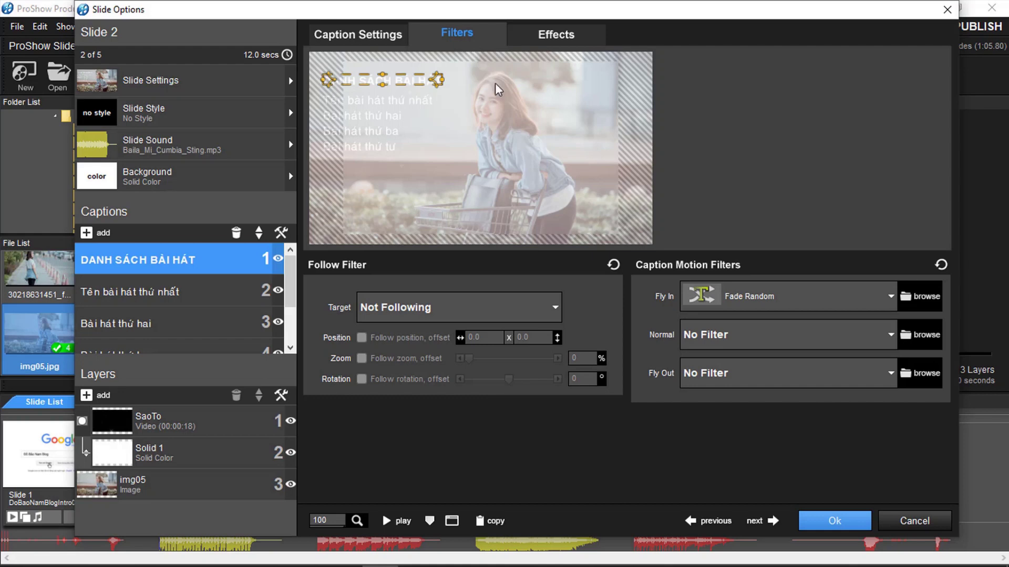
pyautogui.click(883, 299)
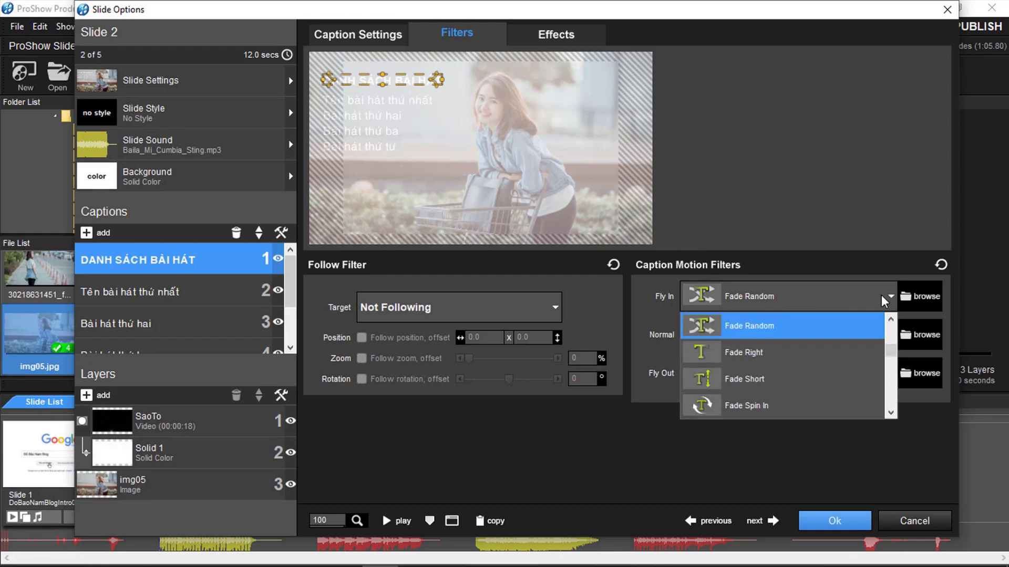
pyautogui.moveTo(896, 343); pyautogui.dragTo(818, 311)
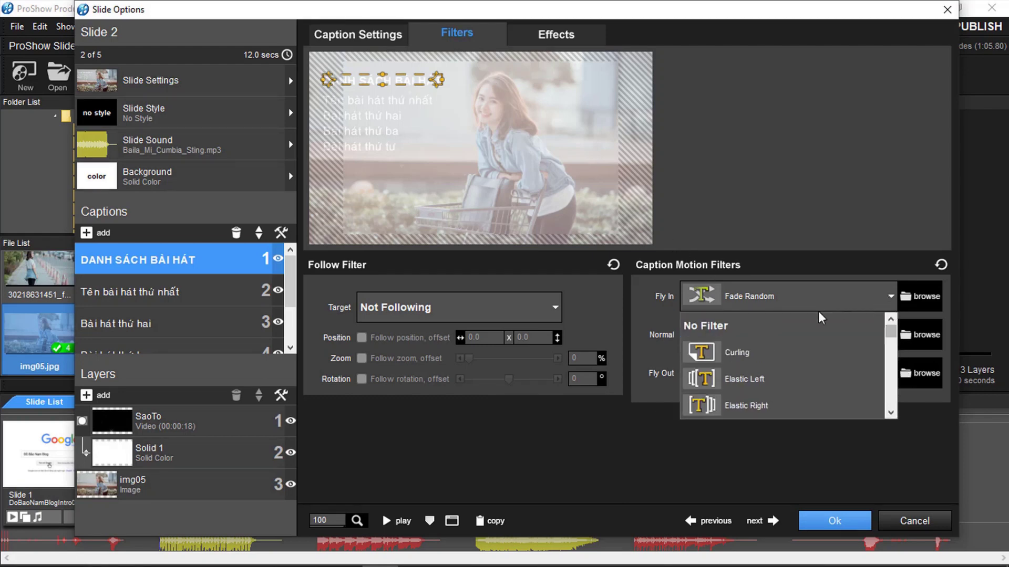
pyautogui.click(780, 318)
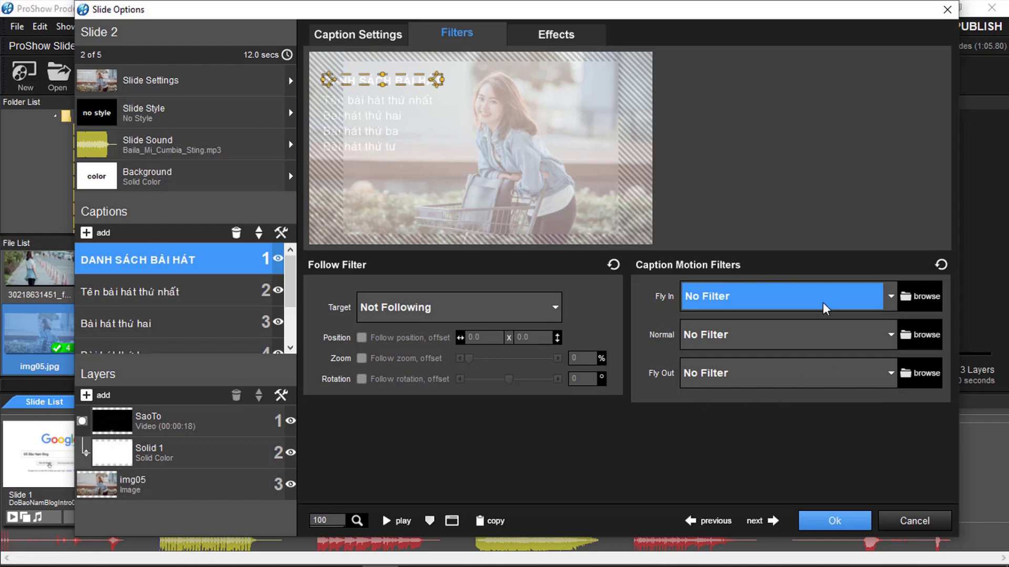
# Set the Fly In motion filter of the "Tên bài hát thứ nhất" caption to No Filter.
pyautogui.click(200, 292)
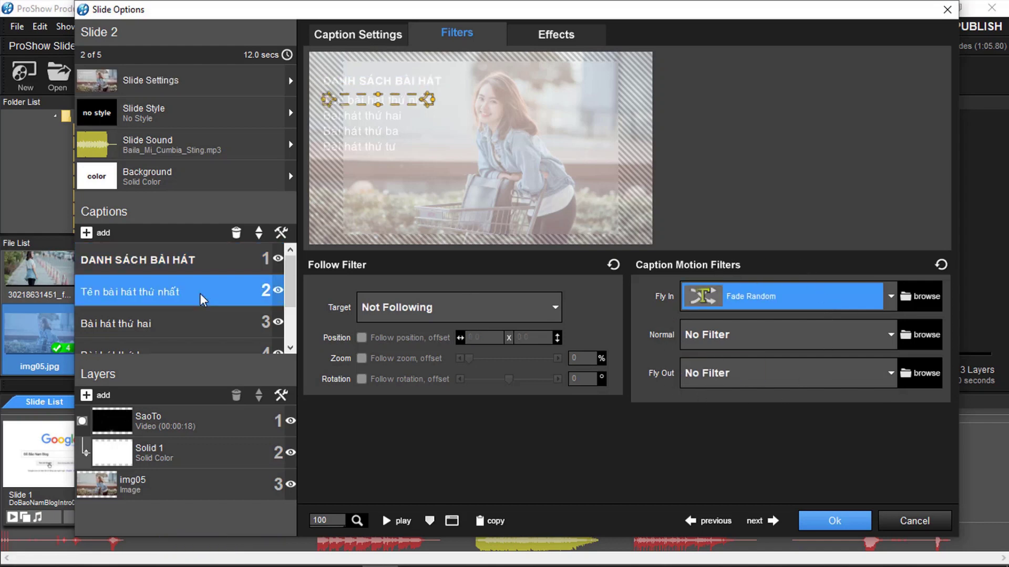
pyautogui.click(850, 301)
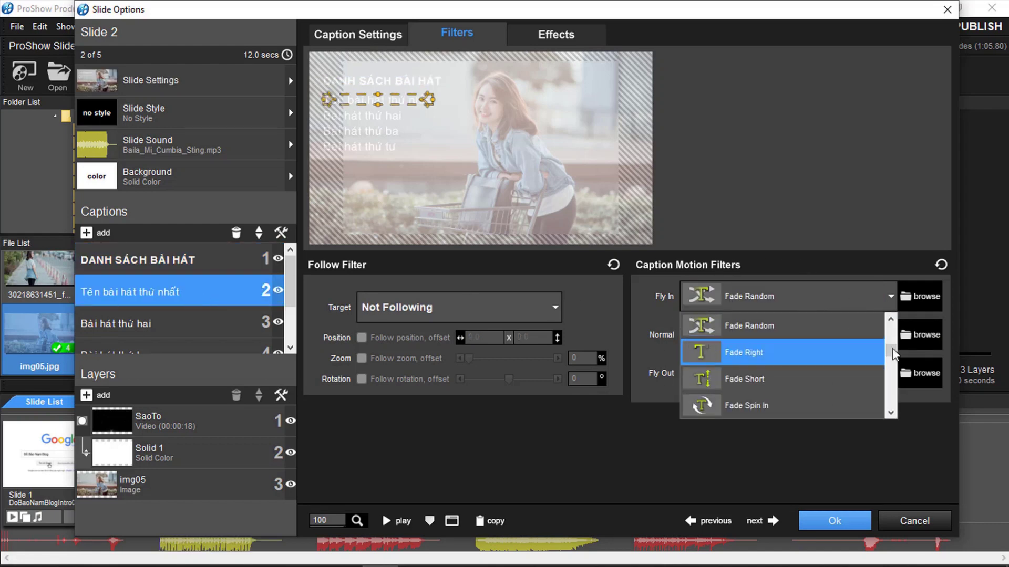
pyautogui.moveTo(892, 347); pyautogui.dragTo(897, 317)
pyautogui.click(719, 326)
# Set the Fly In motion filter of the "Bài hát thứ hai" caption to No Filter.
pyautogui.click(216, 325)
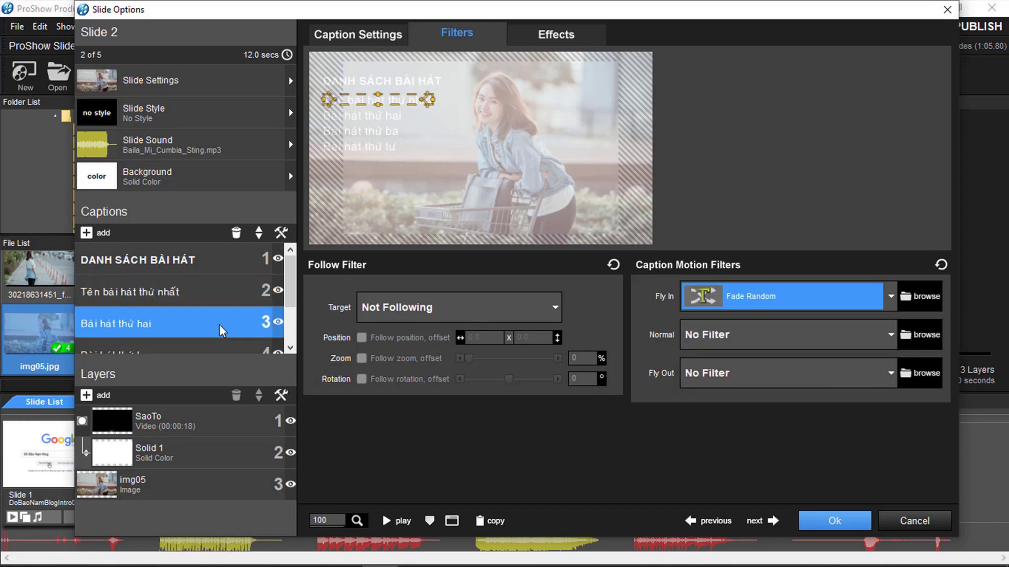
pyautogui.click(867, 307)
pyautogui.moveTo(893, 362); pyautogui.dragTo(895, 318)
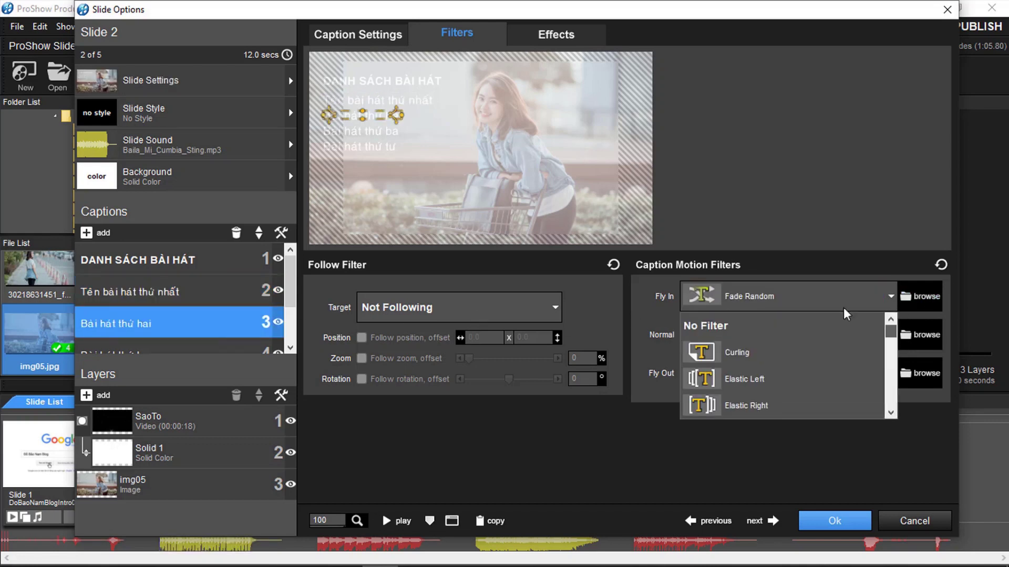
pyautogui.click(388, 339)
pyautogui.scroll(-1, 245, 343)
# Set the Fly In motion filter of the "Bài hát thứ ba" caption to No Filter.
pyautogui.click(212, 289)
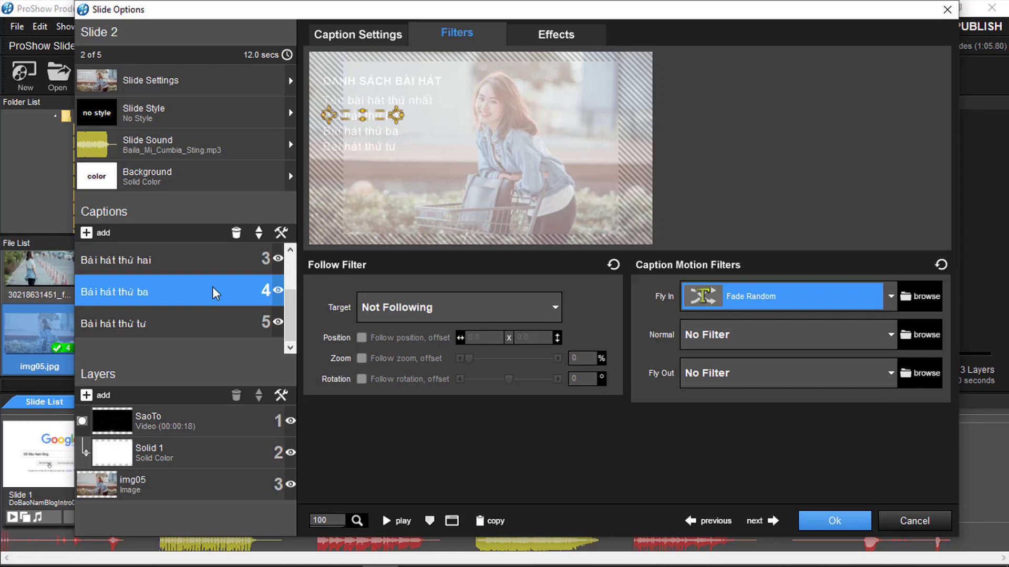
pyautogui.click(776, 298)
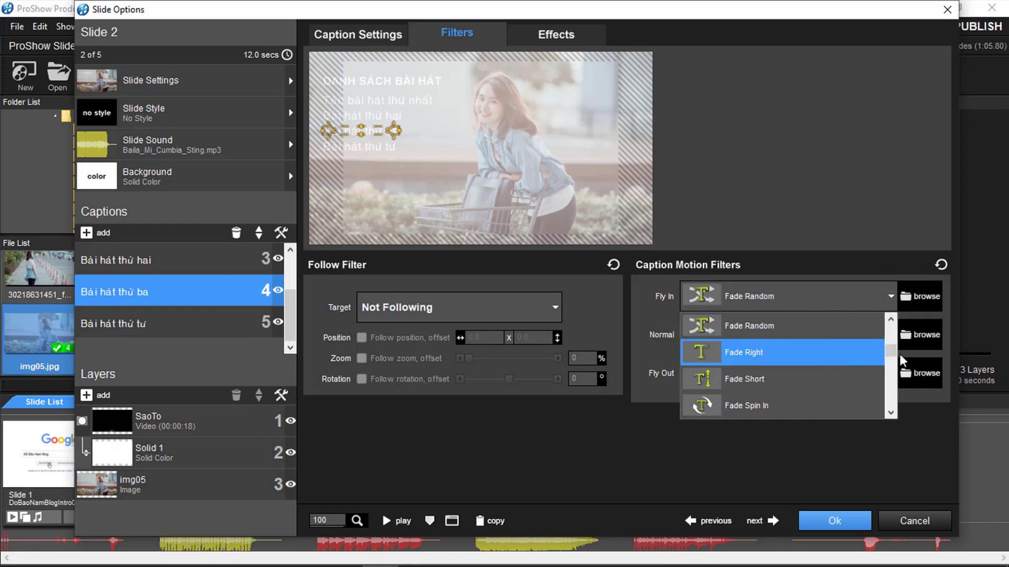
pyautogui.moveTo(892, 351); pyautogui.dragTo(891, 320)
pyautogui.click(742, 310)
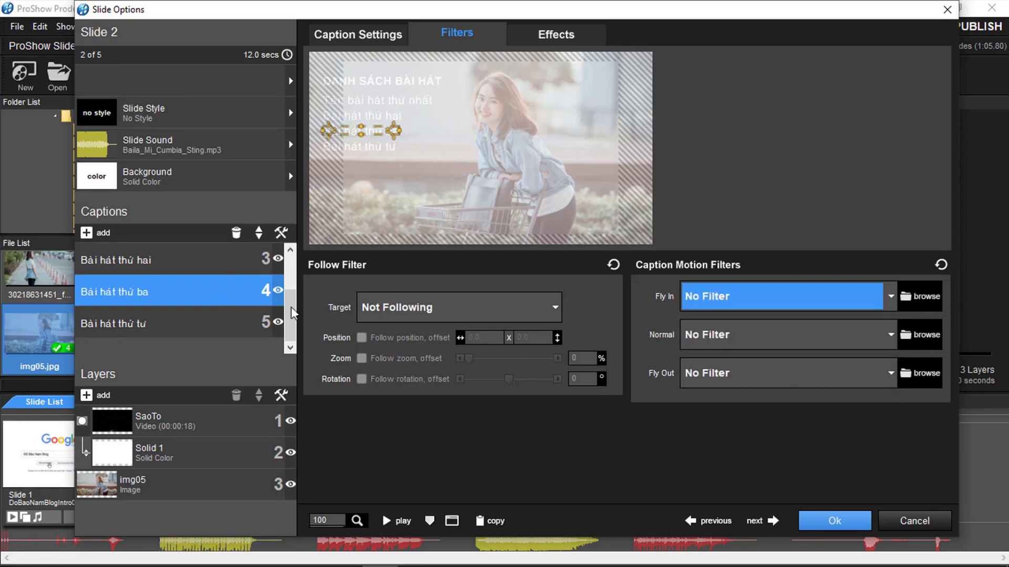
# Set the Fly In motion filter of the "Bài hát thứ tư" caption to No Filter, apply the slide options and preview from slide 2.
pyautogui.click(212, 326)
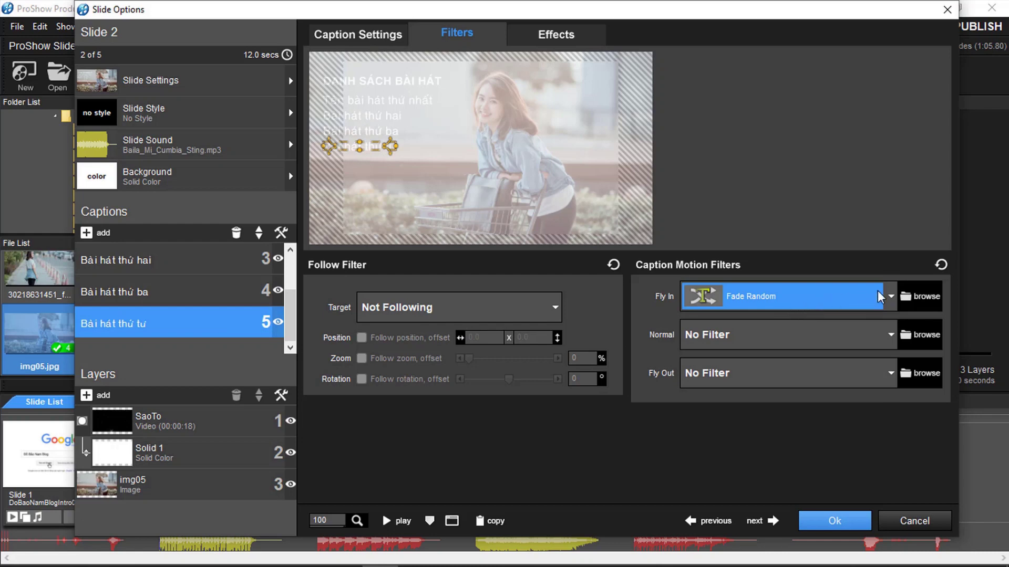
pyautogui.click(891, 299)
pyautogui.moveTo(891, 355); pyautogui.dragTo(892, 319)
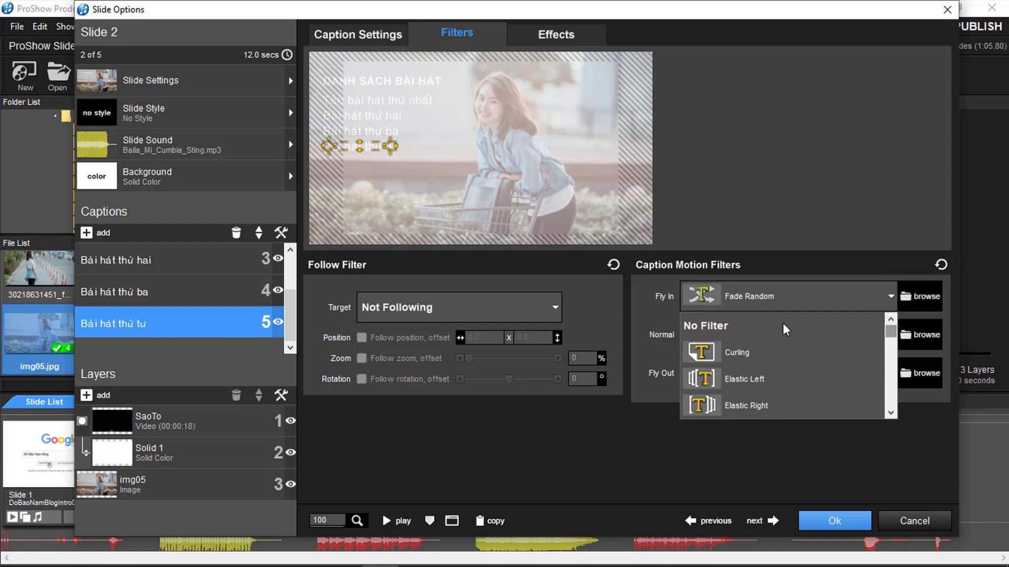
pyautogui.click(745, 335)
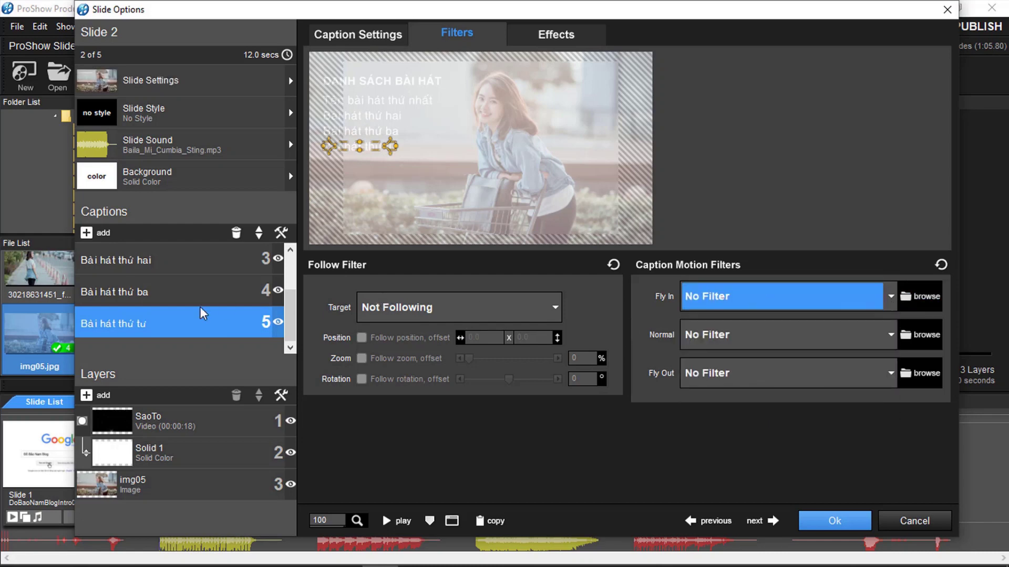
pyautogui.scroll(2, 212, 303)
pyautogui.click(823, 520)
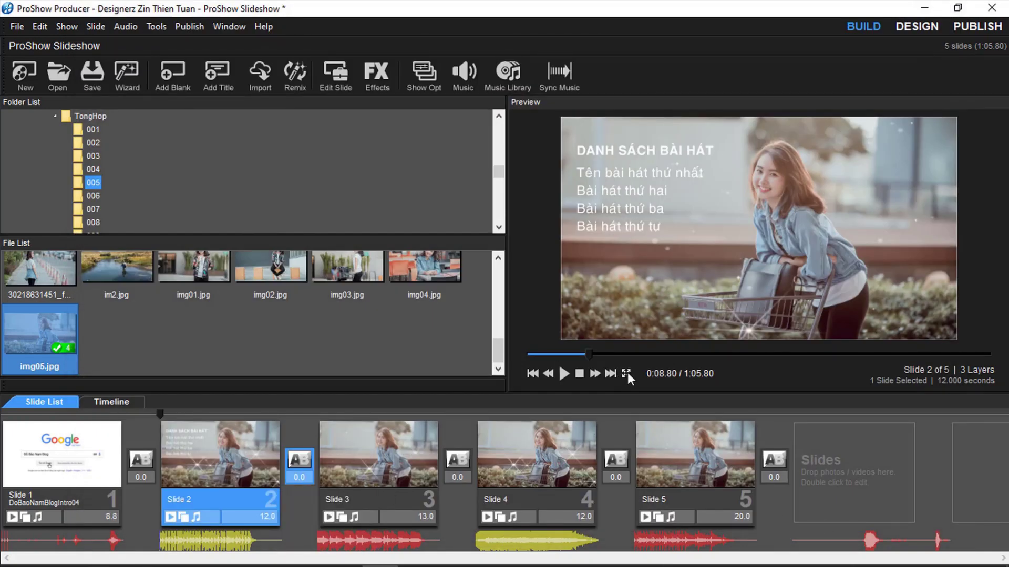
pyautogui.click(561, 373)
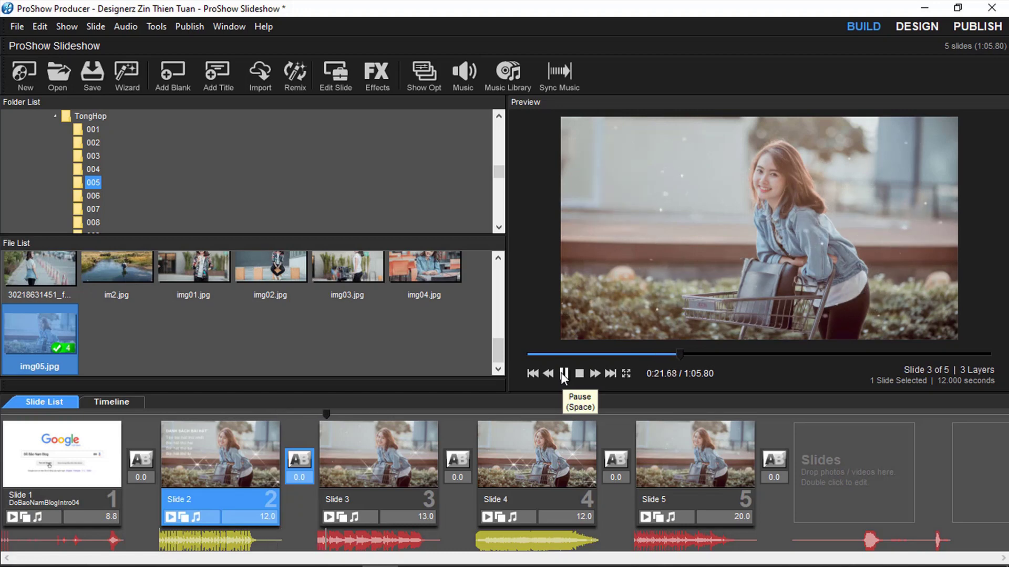
pyautogui.click(561, 375)
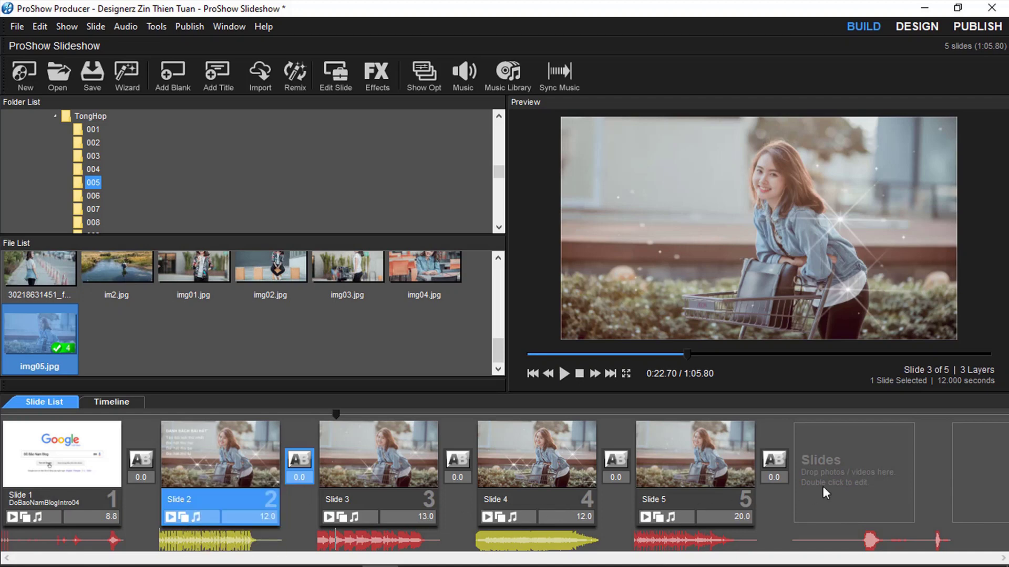
pyautogui.click(717, 466)
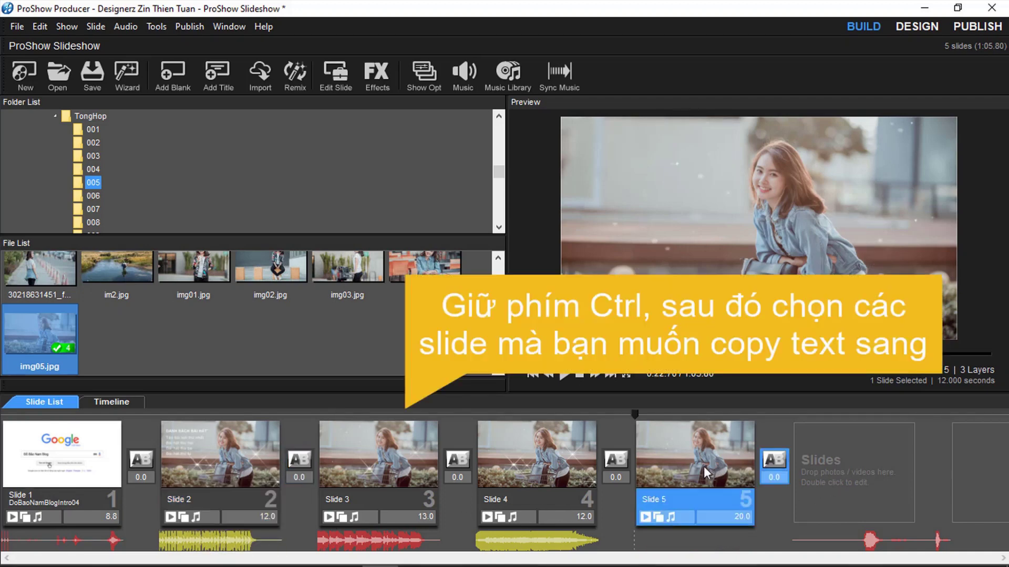
pyautogui.keyDown('ctrl'); pyautogui.click(573, 446); pyautogui.keyUp('ctrl')
pyautogui.keyDown('ctrl'); pyautogui.click(411, 445); pyautogui.keyUp('ctrl')
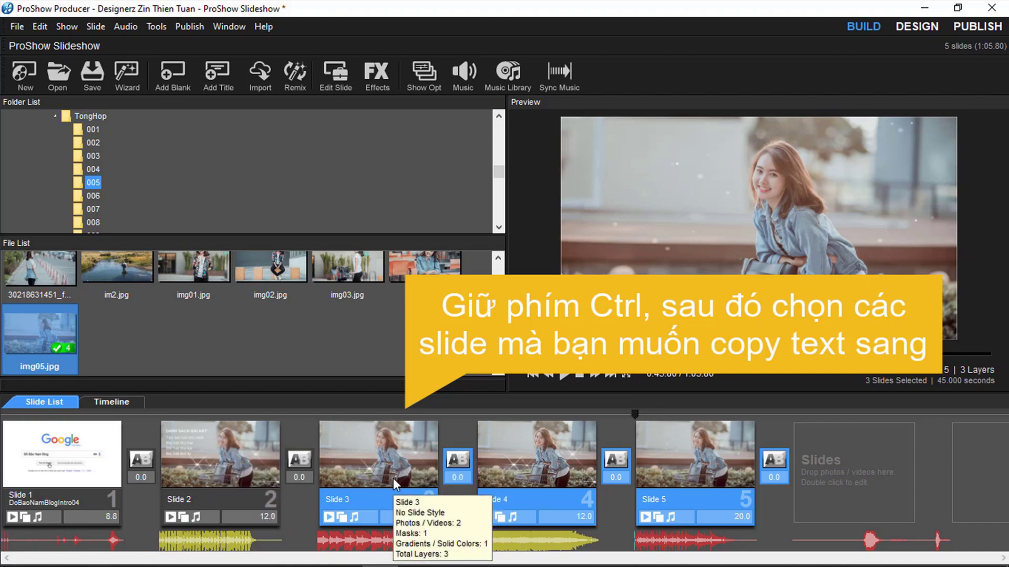
# Select slides 5, 4, 3 and 2 together and open the slide options of slide 2.
pyautogui.click(699, 459)
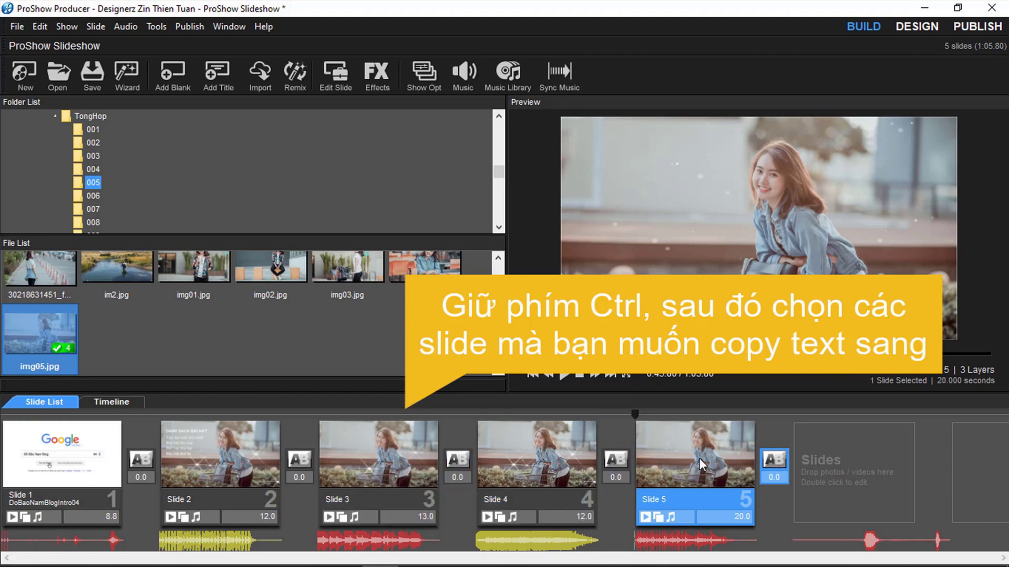
pyautogui.keyDown('ctrl'); pyautogui.click(582, 440); pyautogui.keyUp('ctrl')
pyautogui.keyDown('ctrl'); pyautogui.click(375, 431); pyautogui.keyUp('ctrl')
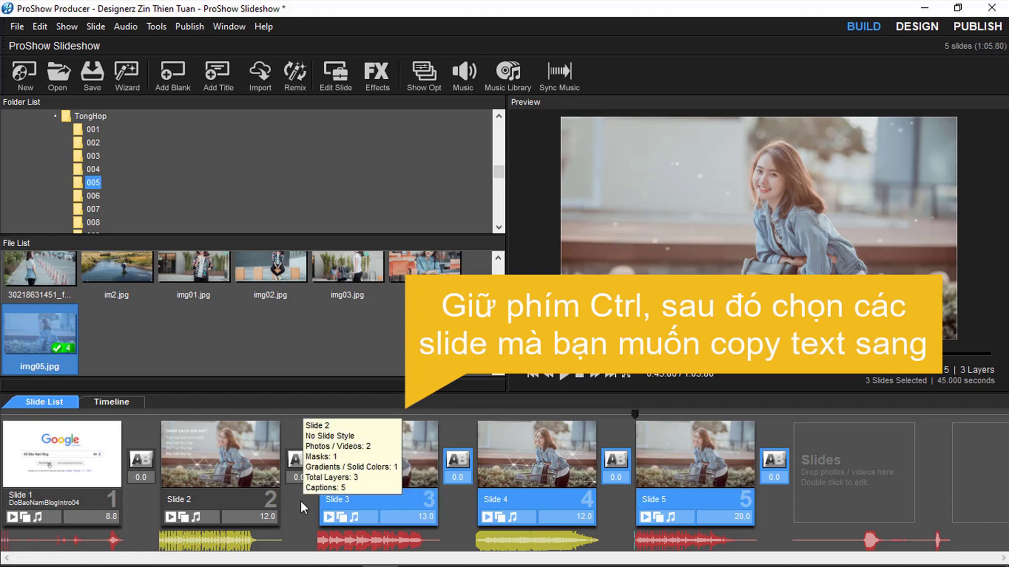
pyautogui.keyDown('ctrl'); pyautogui.click(225, 454); pyautogui.keyUp('ctrl')
pyautogui.doubleClick(225, 454)
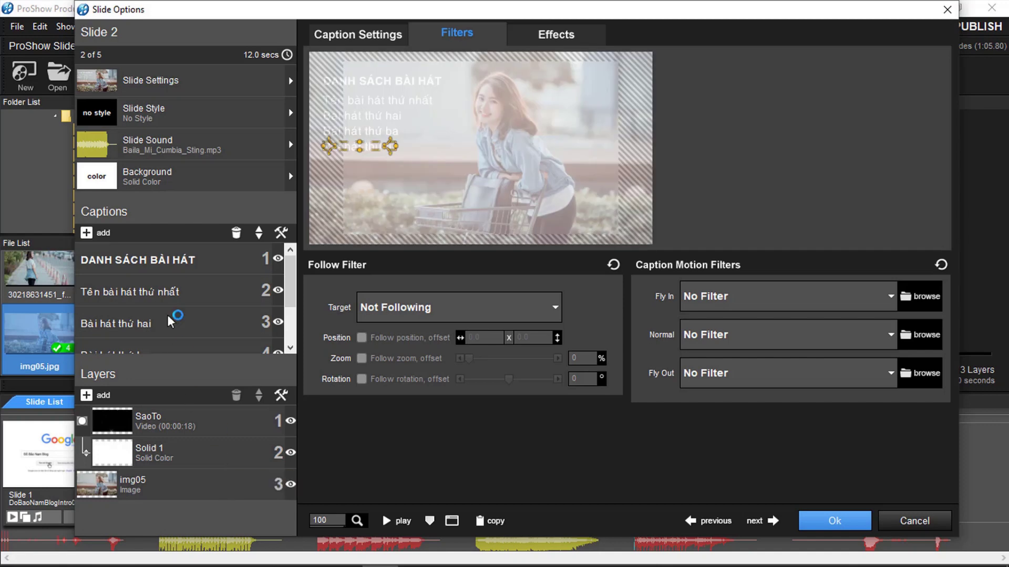
# Copy the "DANH SÁCH BÀI HÁT" caption of slide 2 to the selected slides.
pyautogui.rightClick(162, 257)
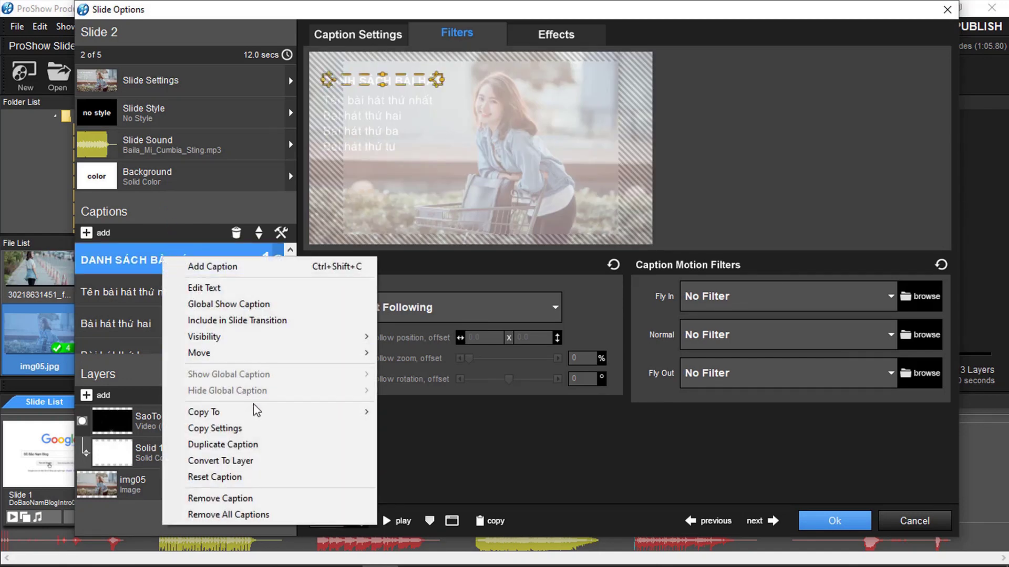
pyautogui.moveTo(253, 411)
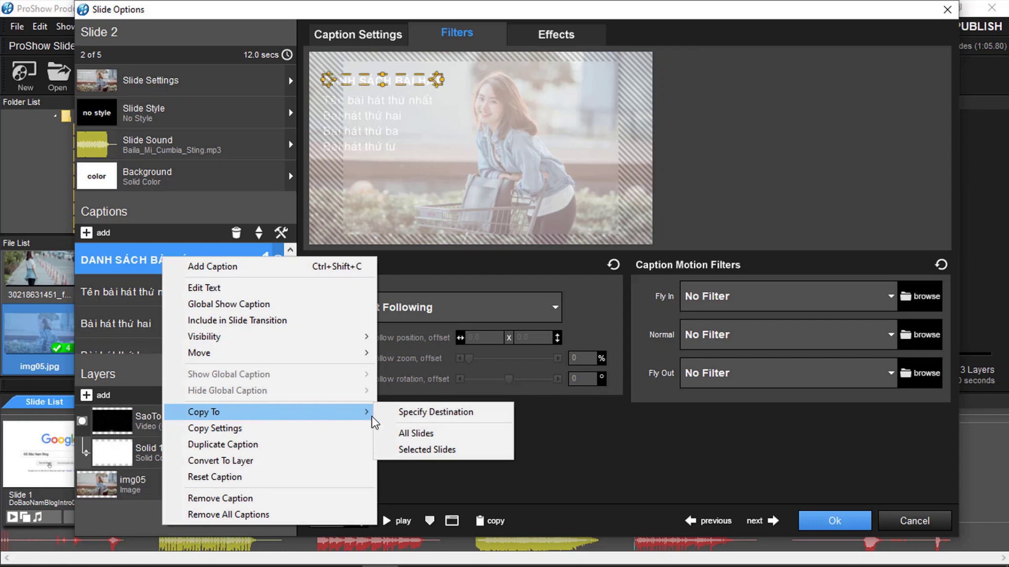
pyautogui.click(428, 451)
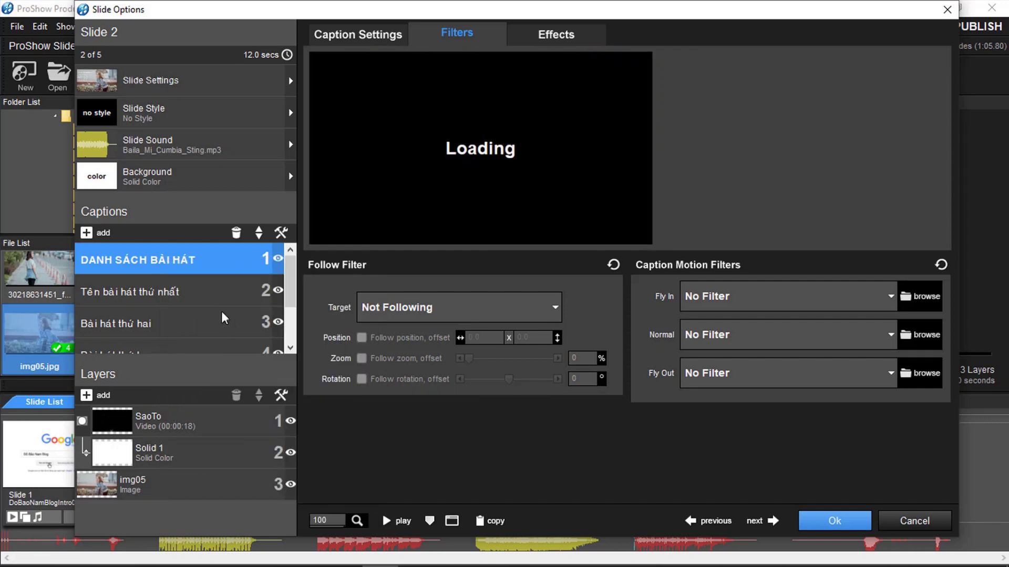
# Copy the "Tên bài hát thứ nhất" caption of slide 2 to the selected slides.
pyautogui.click(178, 292)
pyautogui.rightClick(177, 288)
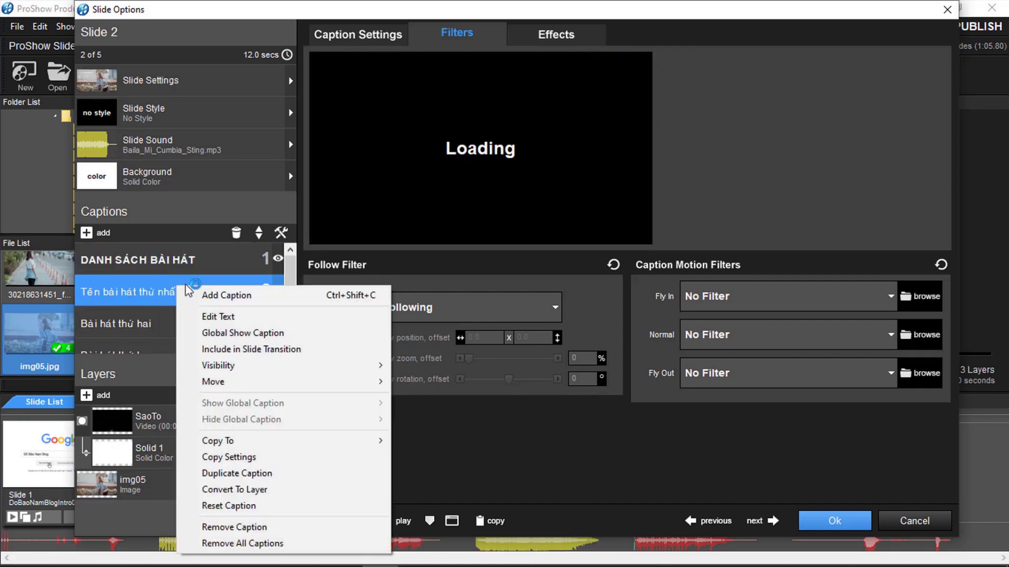
pyautogui.moveTo(273, 440)
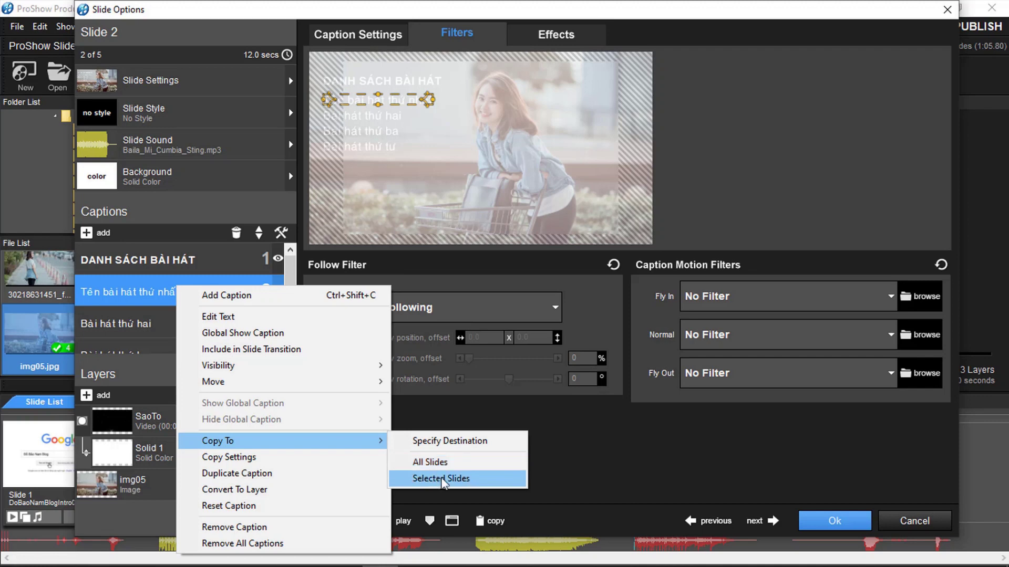
pyautogui.click(462, 478)
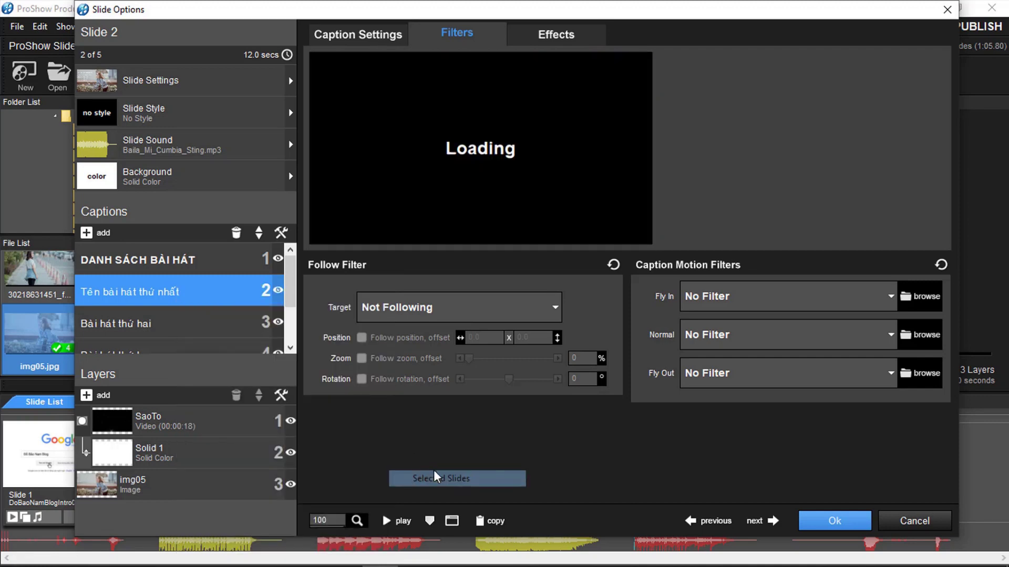
# Copy the "Bài hát thứ hai" caption of slide 2 to the selected slides.
pyautogui.click(181, 323)
pyautogui.rightClick(180, 323)
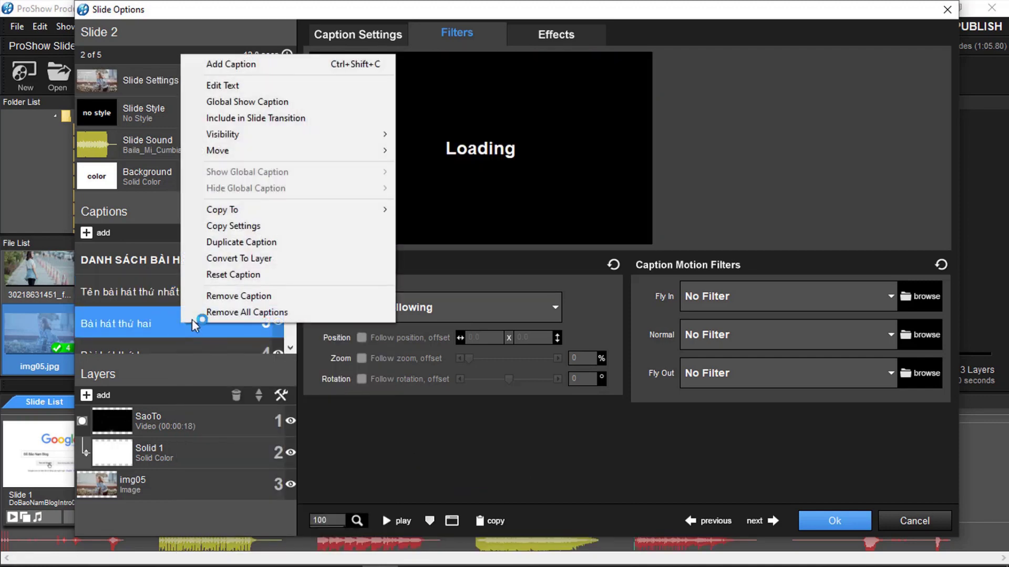
pyautogui.moveTo(252, 213)
pyautogui.click(507, 245)
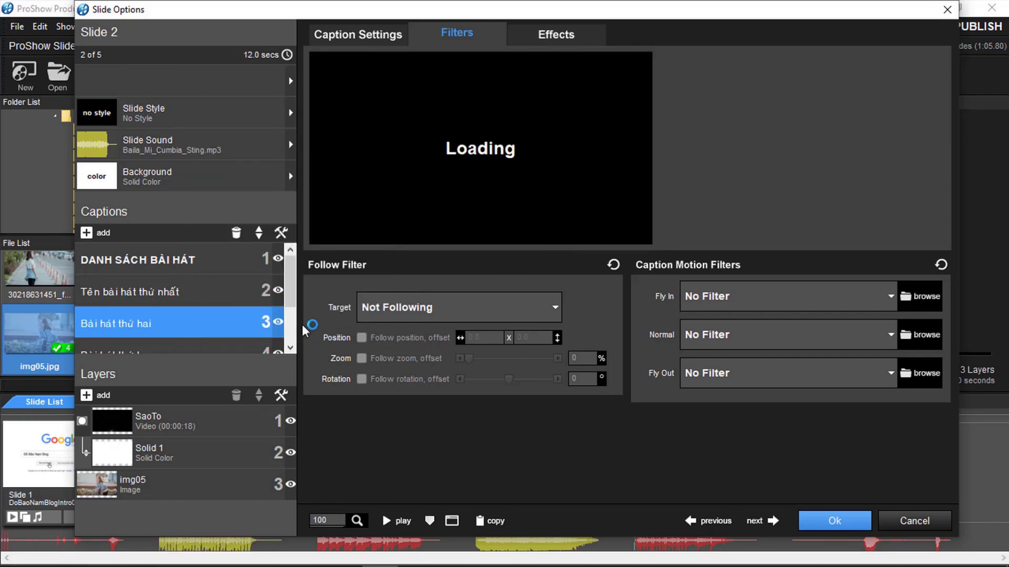
# Copy the "Bài hát thứ ba" caption of slide 2 to the selected slides.
pyautogui.scroll(-2, 264, 327)
pyautogui.click(191, 300)
pyautogui.rightClick(212, 297)
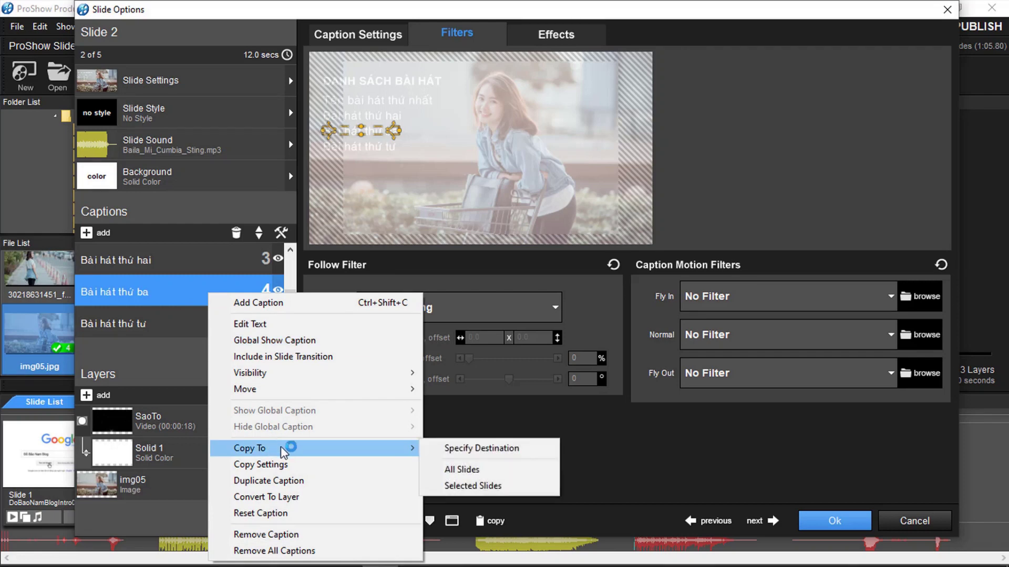
pyautogui.click(468, 485)
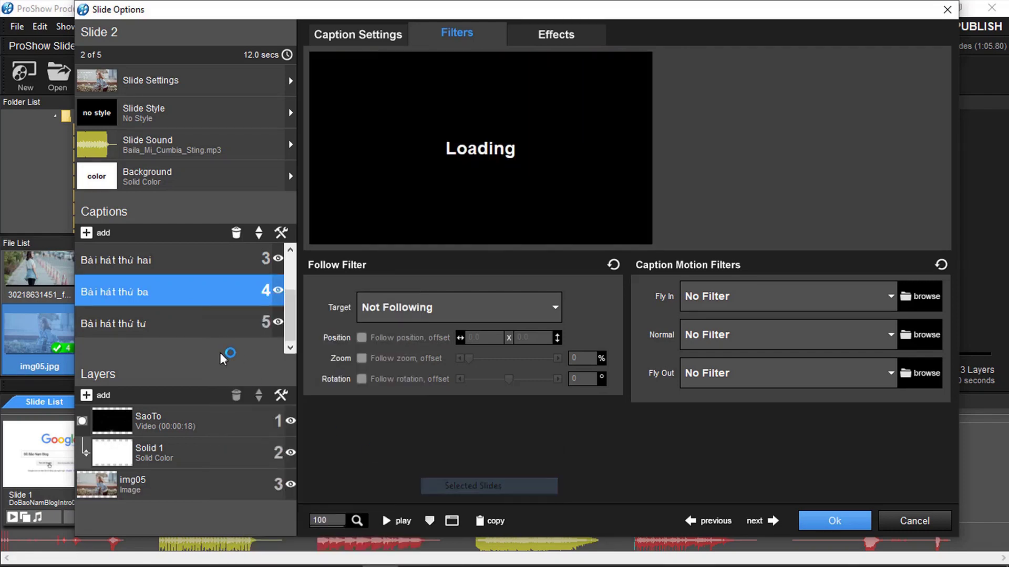
# Copy the "Bài hát thứ tư" caption of slide 2 to the selected slides and apply the slide options.
pyautogui.click(209, 322)
pyautogui.rightClick(210, 323)
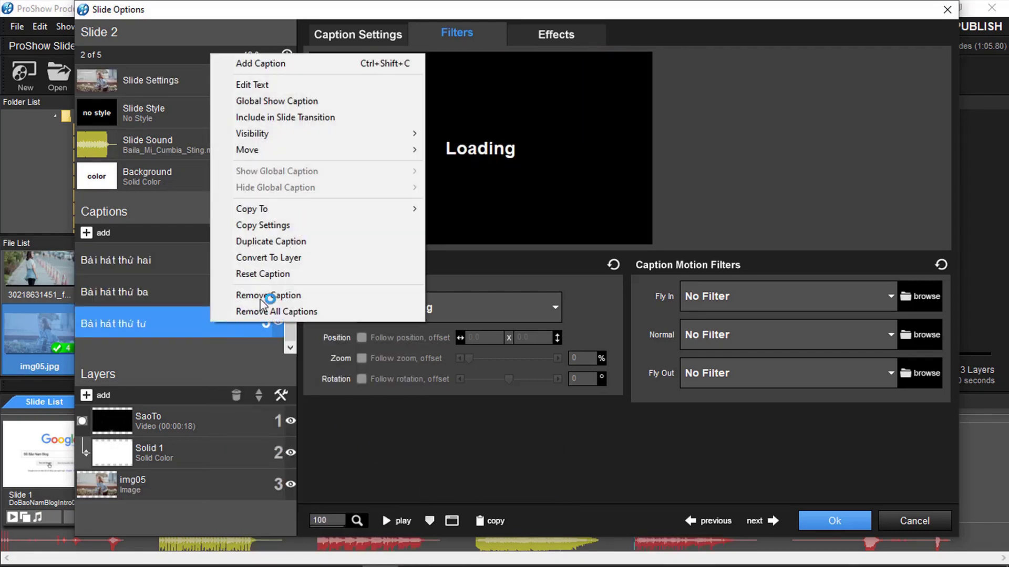
pyautogui.moveTo(252, 208)
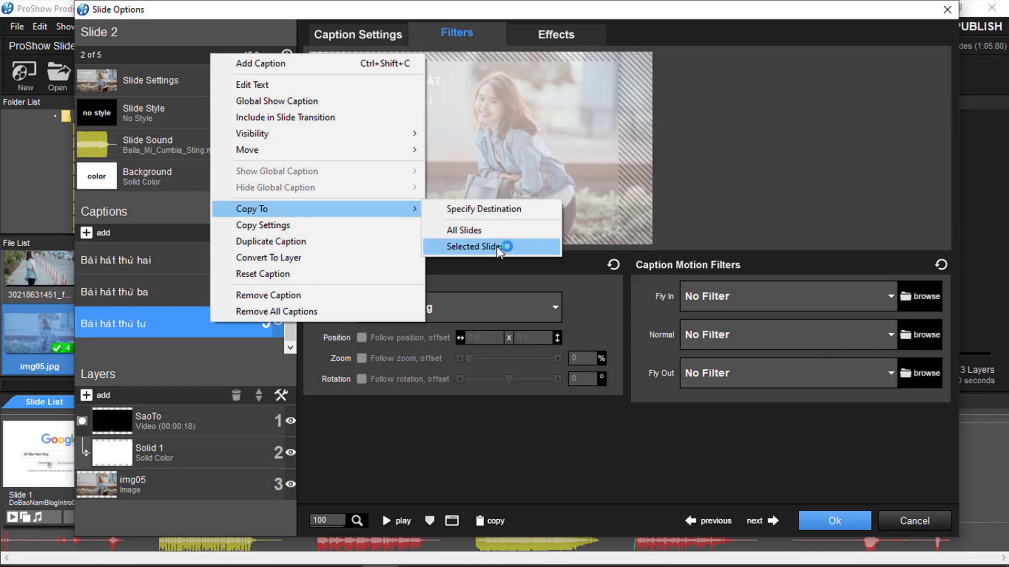
pyautogui.click(496, 246)
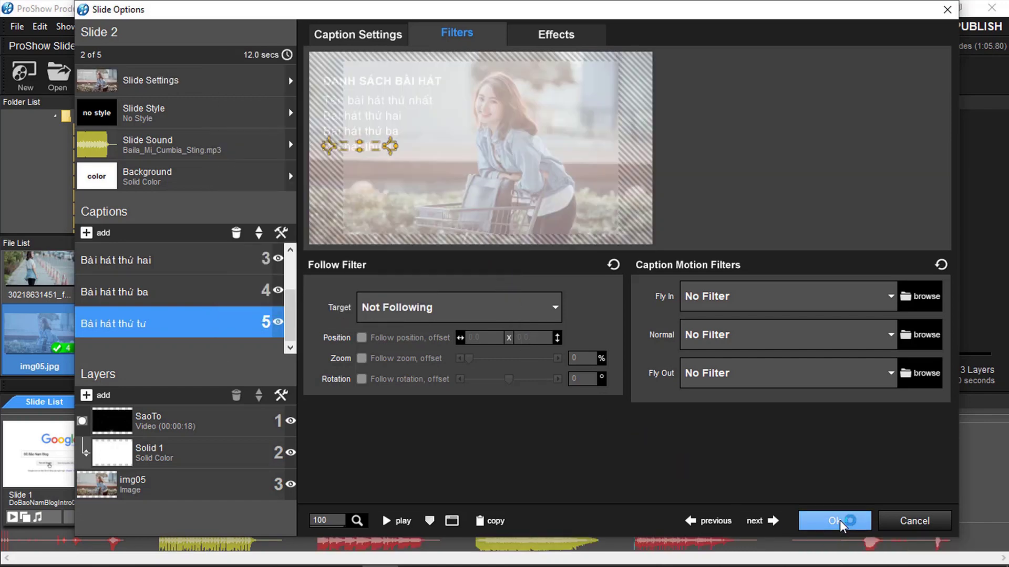
pyautogui.click(840, 520)
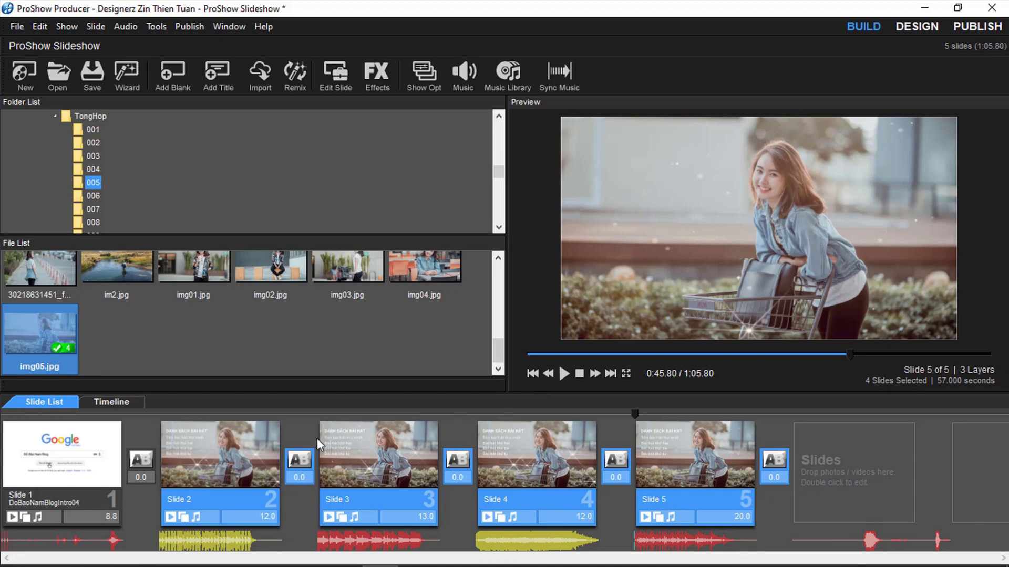
# Preview the show from slide 2 into slide 3 to check the copied captions, then pause playback.
pyautogui.click(181, 458)
pyautogui.click(564, 374)
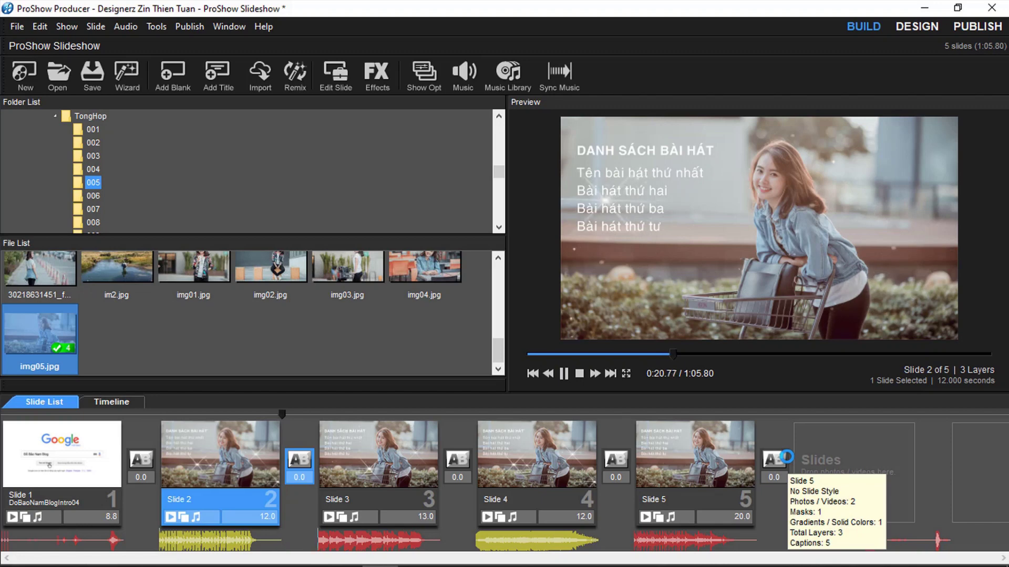
pyautogui.click(567, 379)
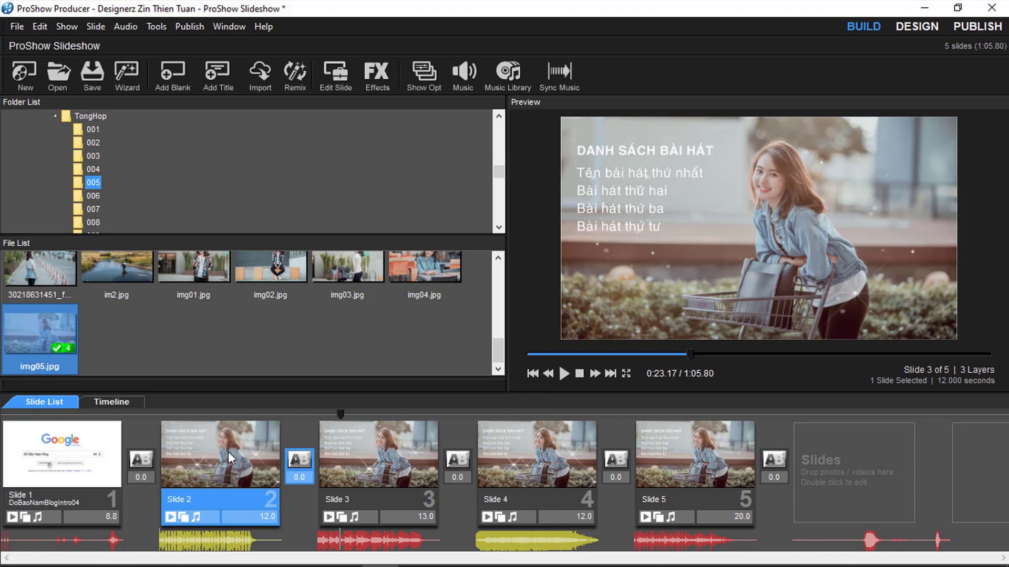
# Make the "Tên bài hát thứ nhất" caption of slide 2 bold.
pyautogui.click(212, 451)
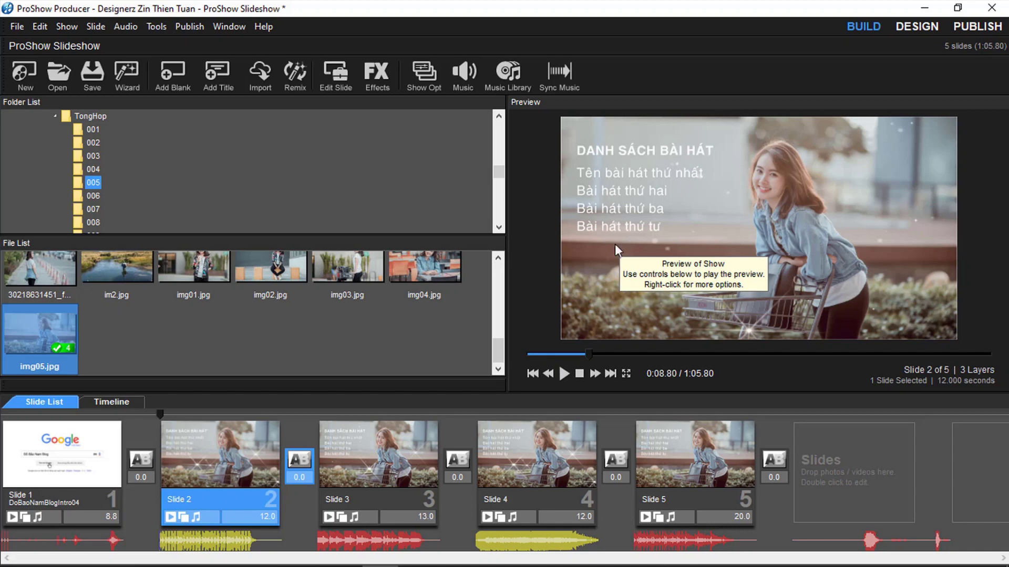
pyautogui.doubleClick(212, 449)
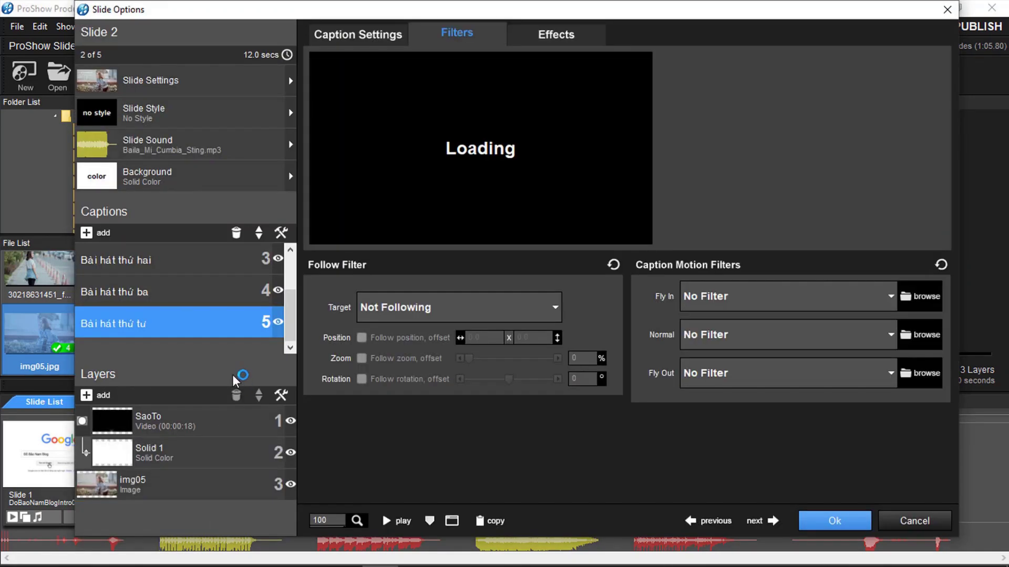
pyautogui.scroll(2, 226, 345)
pyautogui.click(175, 291)
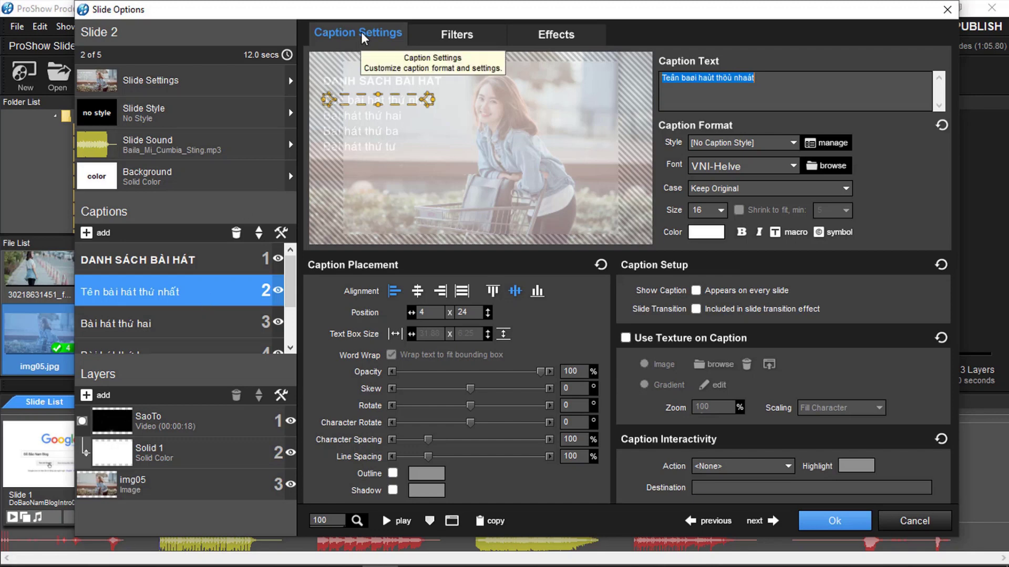
pyautogui.click(741, 232)
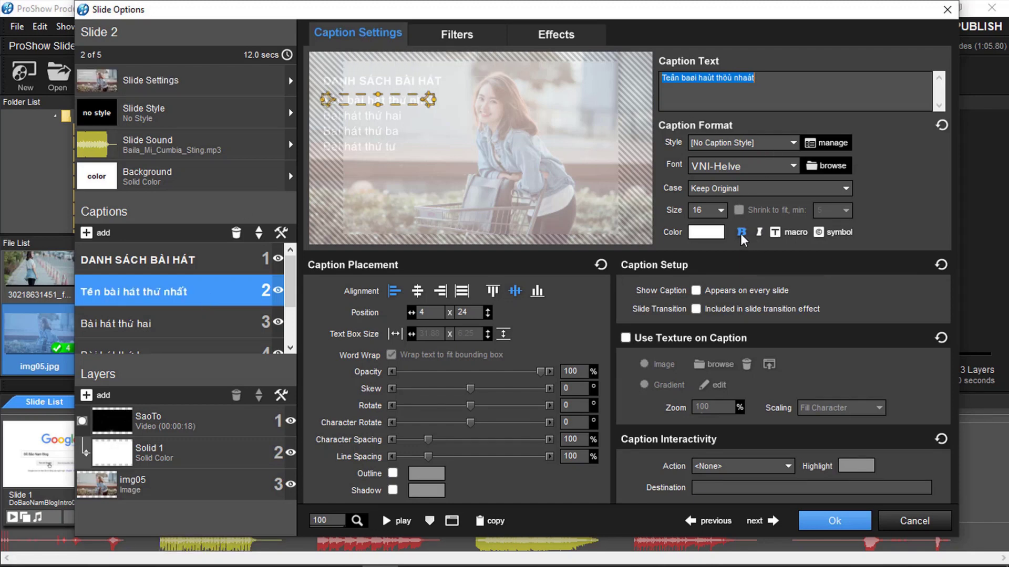
# Set the opacity of the "Bài hát thứ hai" caption of slide 2 to 30%.
pyautogui.click(169, 324)
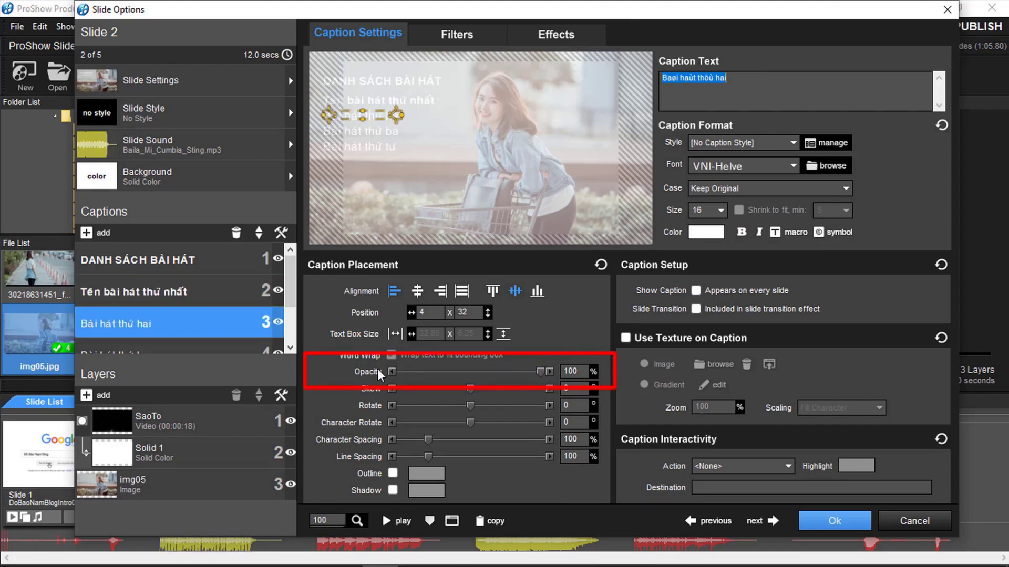
pyautogui.moveTo(542, 371); pyautogui.dragTo(488, 376)
pyautogui.doubleClick(578, 372)
pyautogui.write('30')
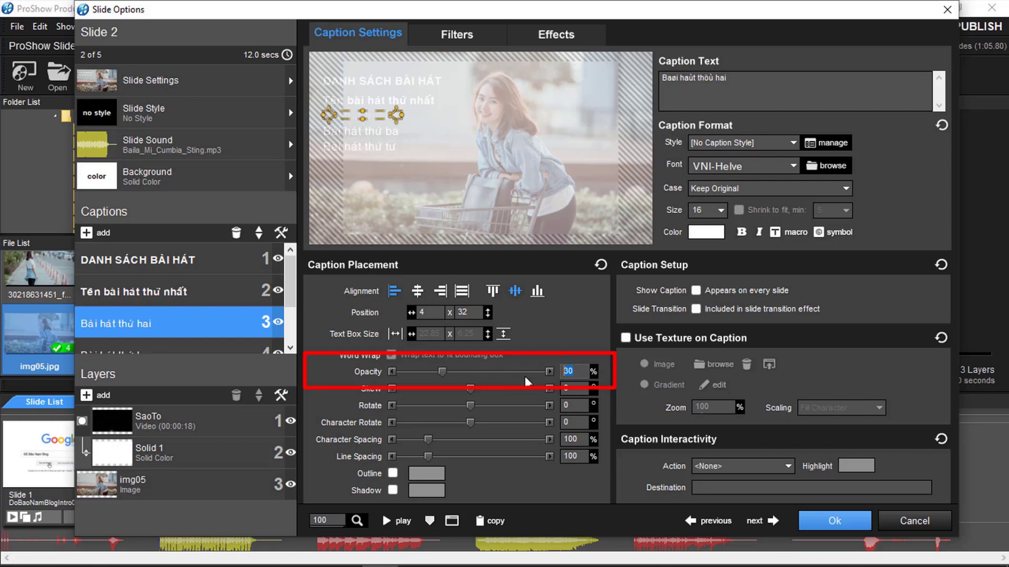
pyautogui.click(503, 372)
# Set the opacity of the "Bài hát thứ ba" caption of slide 2 to 50%.
pyautogui.click(293, 347)
pyautogui.click(226, 323)
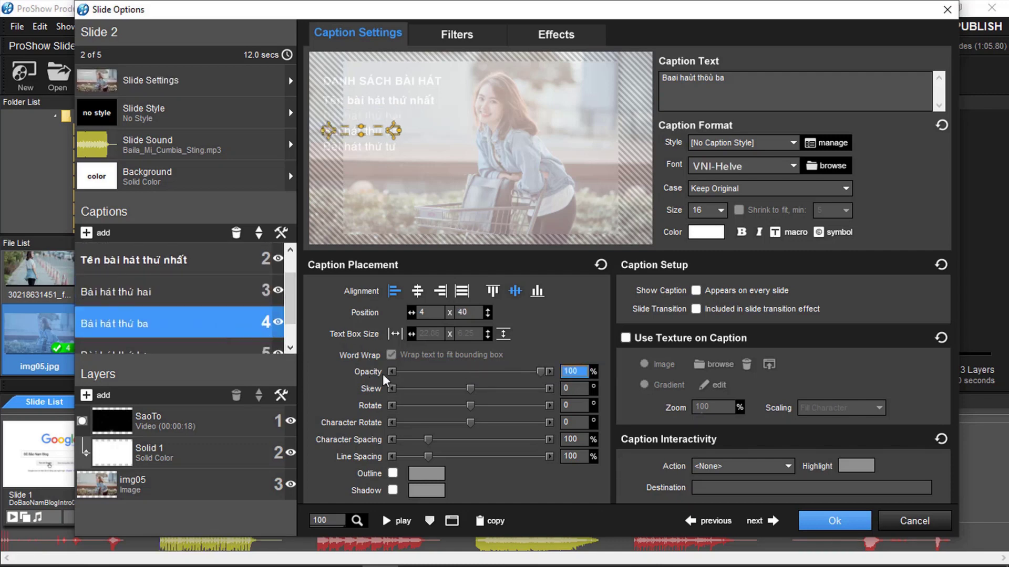
pyautogui.write('50')
# Set the opacity of the "Bài hát thứ tư" caption of slide 2 to 50%.
pyautogui.scroll(-1, 179, 346)
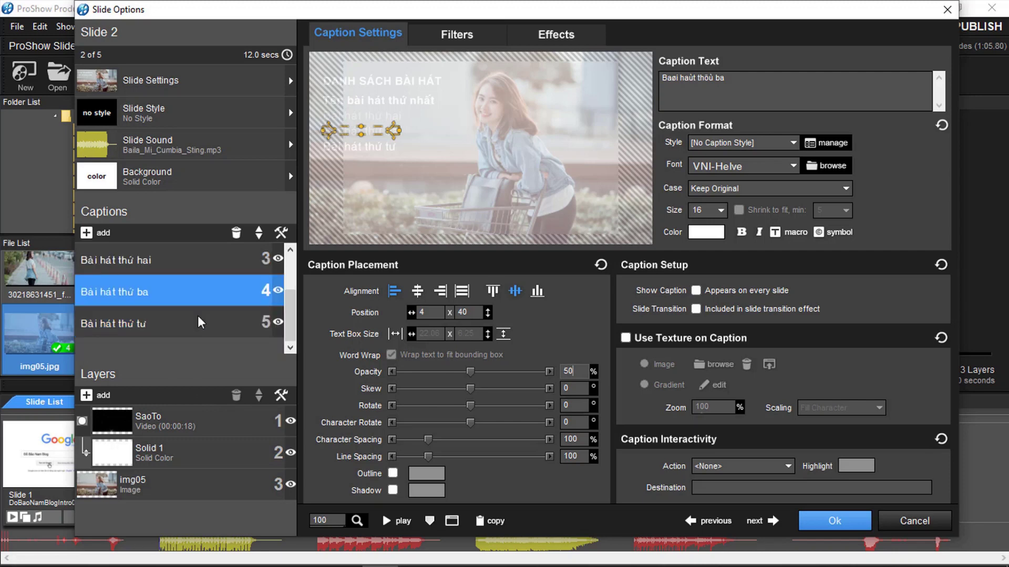
pyautogui.click(155, 322)
pyautogui.doubleClick(572, 370)
pyautogui.write('50')
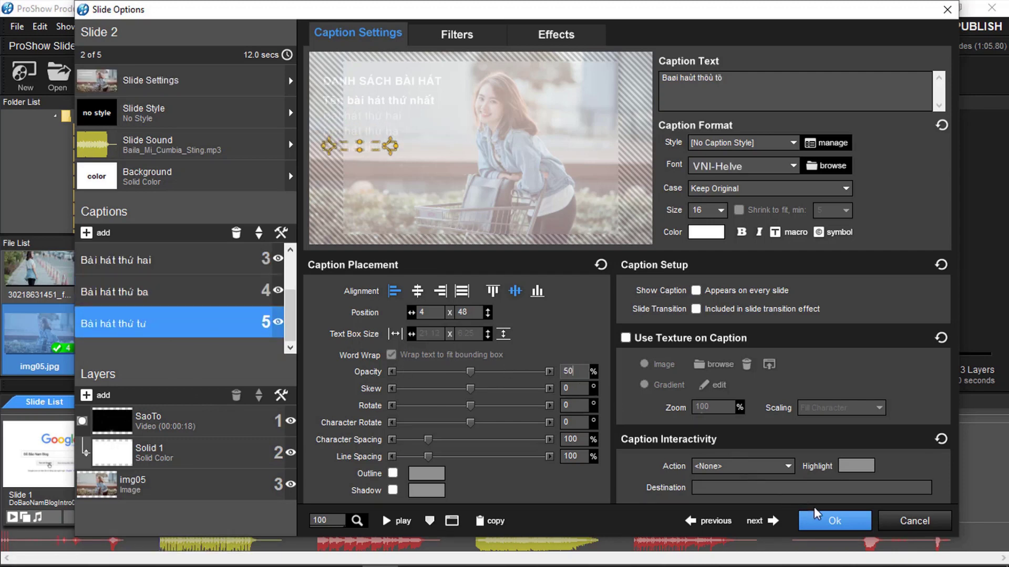
# Apply the slide options and briefly preview slide 2 with its highlighted first song.
pyautogui.click(822, 522)
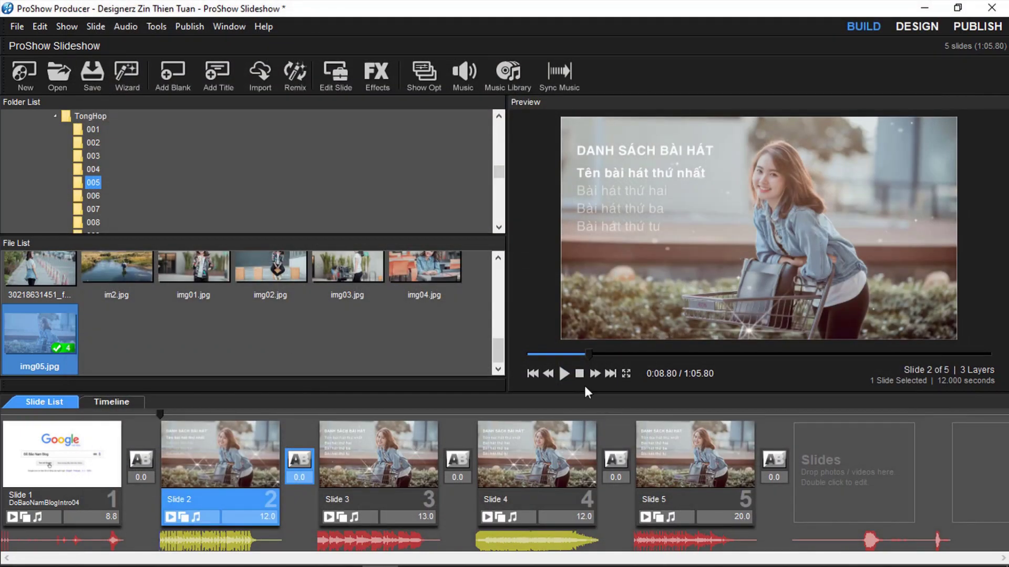
pyautogui.click(564, 374)
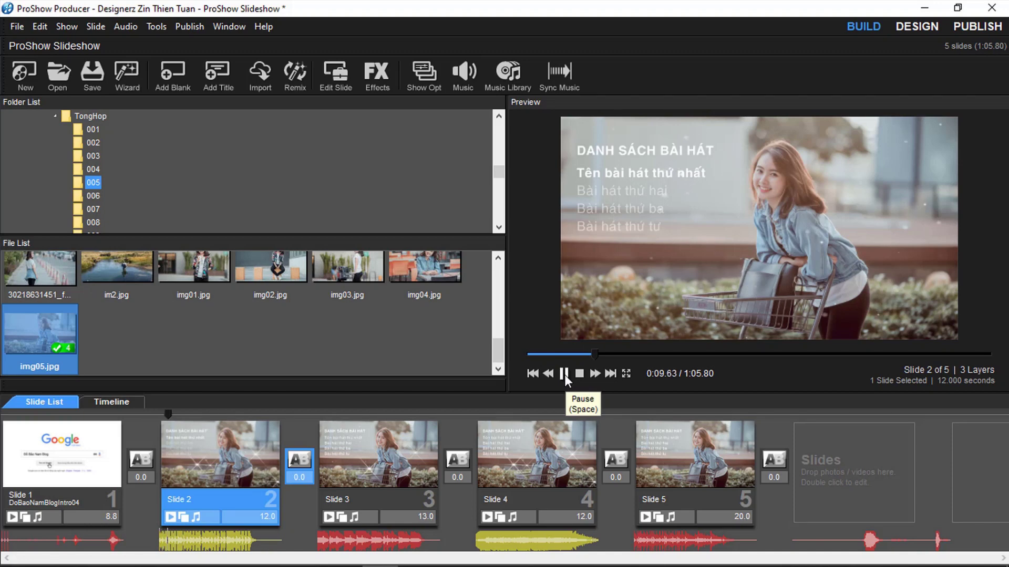
pyautogui.click(565, 374)
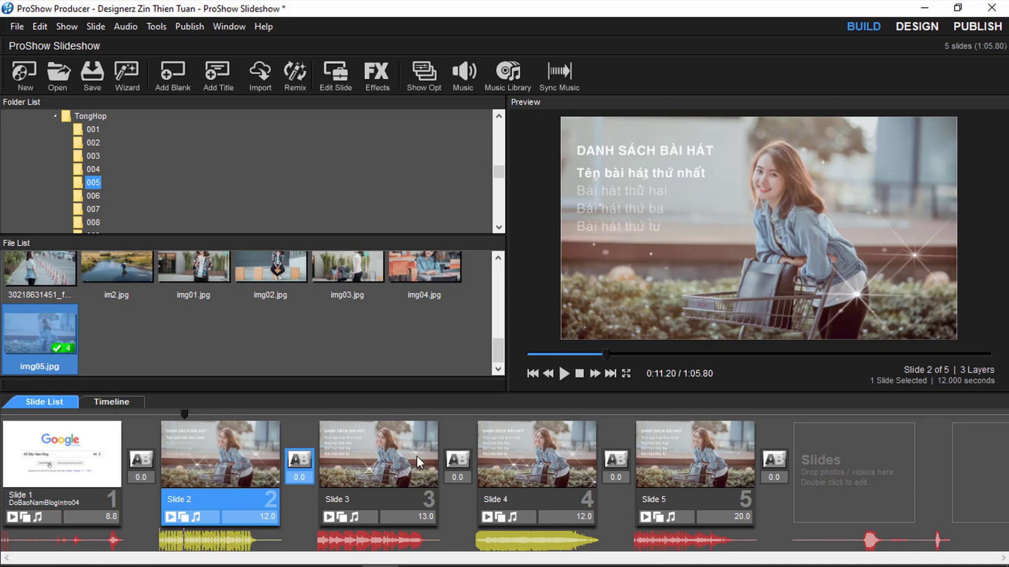
# Set the opacity of the "Tên bài hát thứ nhất" caption of slide 3 to 50%.
pyautogui.click(368, 456)
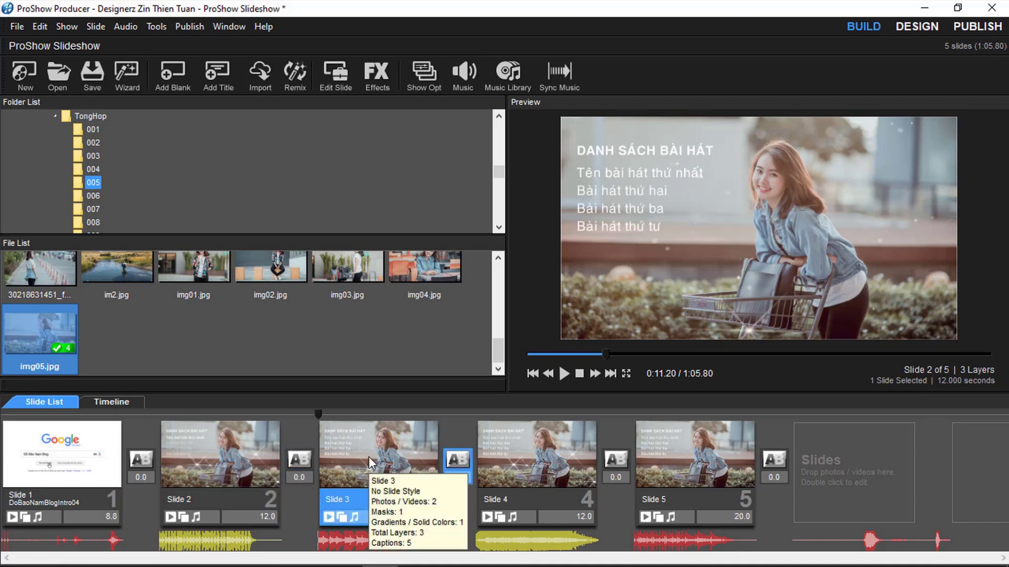
pyautogui.doubleClick(369, 458)
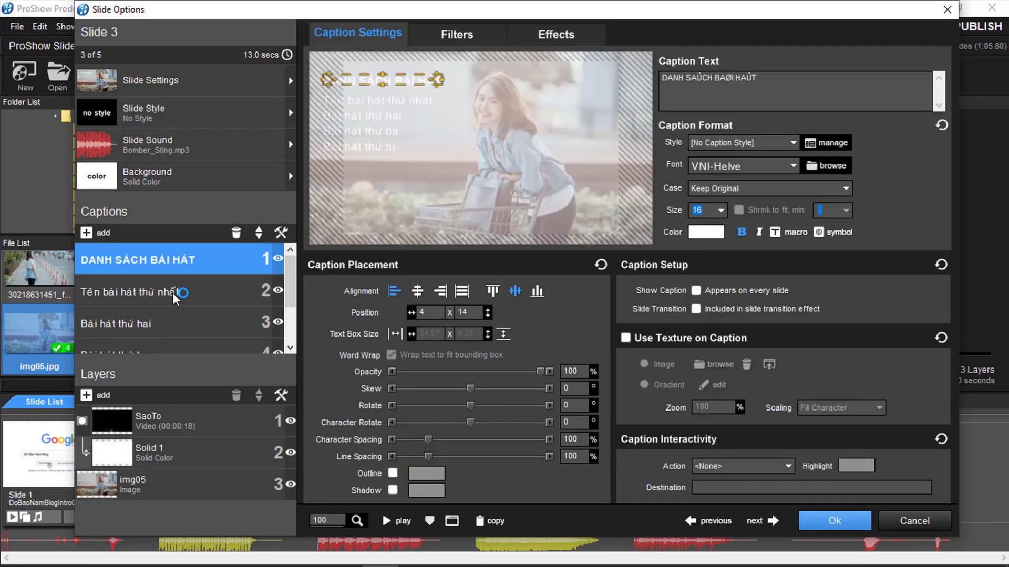
pyautogui.click(172, 292)
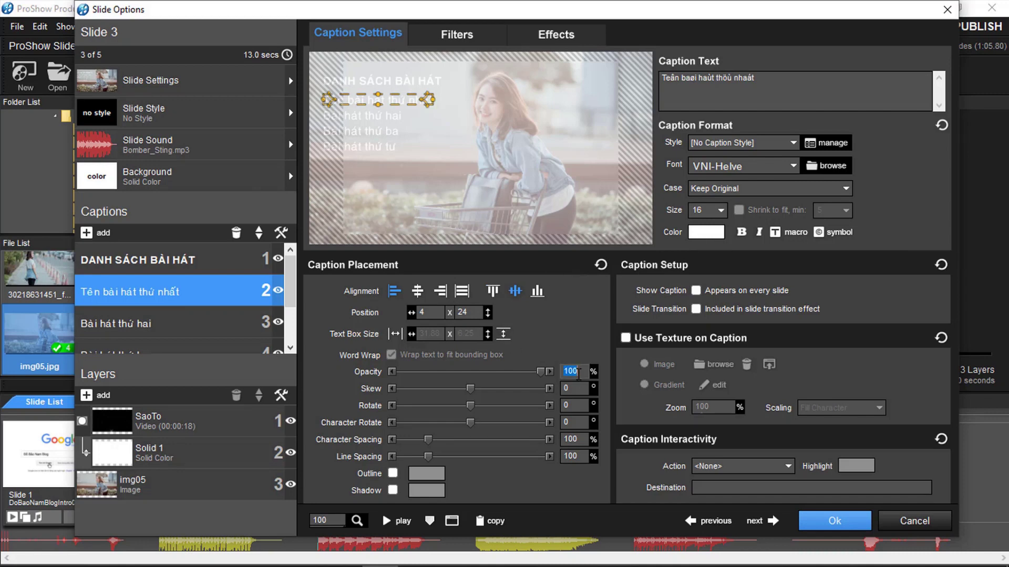
pyautogui.write('50')
# Make slide 3's "Bài hát thứ hai" caption bold and set the "Bài hát thứ ba" caption's opacity to 50%.
pyautogui.click(209, 323)
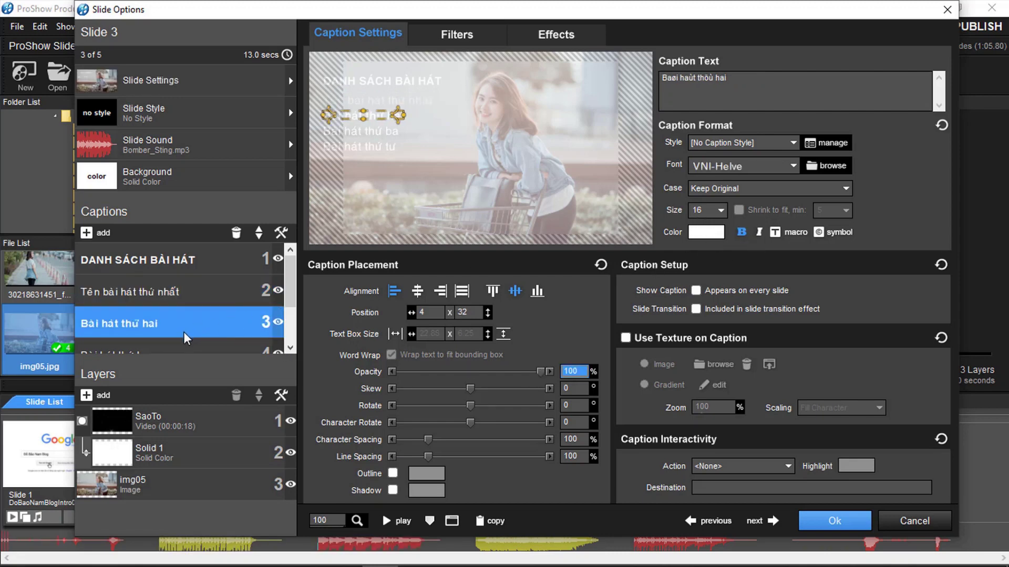
pyautogui.click(184, 348)
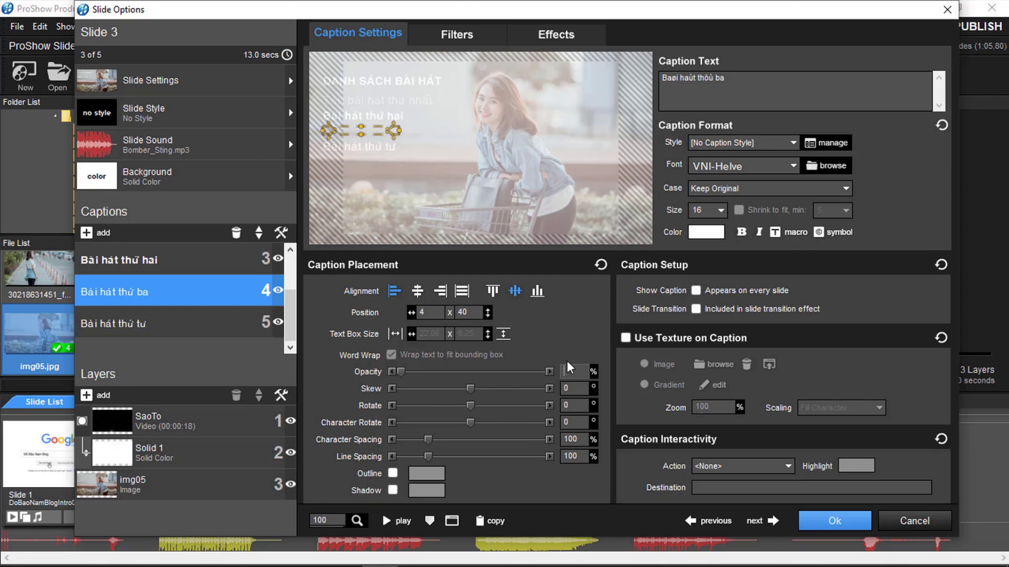
pyautogui.write('50')
# Set the opacity of slide 3's "Bài hát thứ tư" caption to 50% and apply the slide options.
pyautogui.click(215, 324)
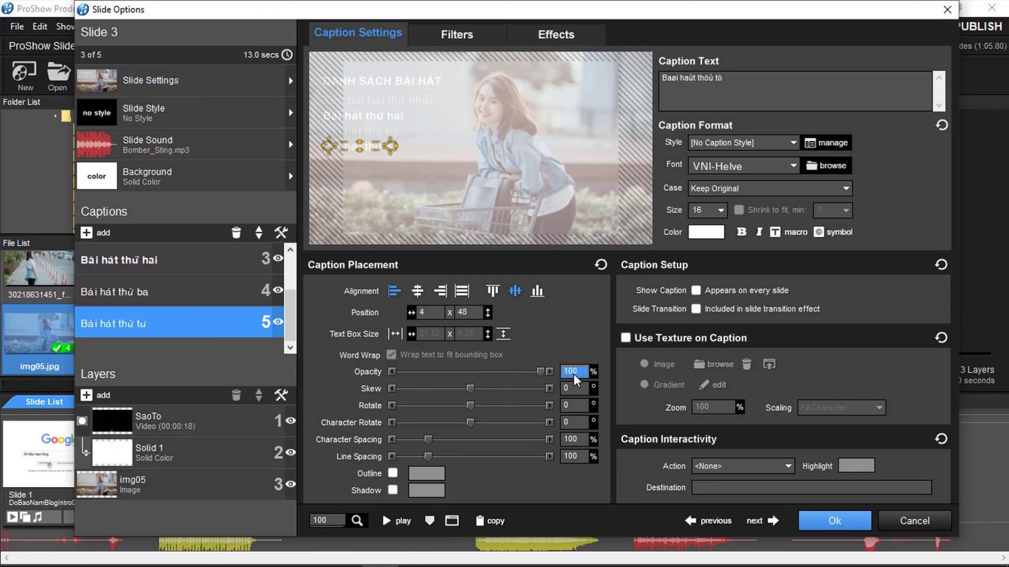
pyautogui.write('50')
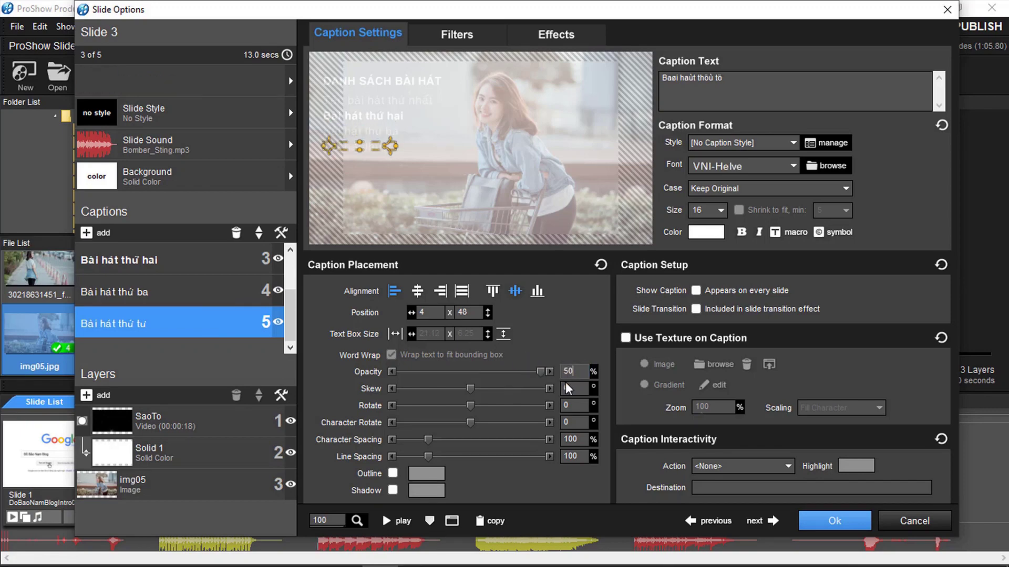
pyautogui.click(824, 525)
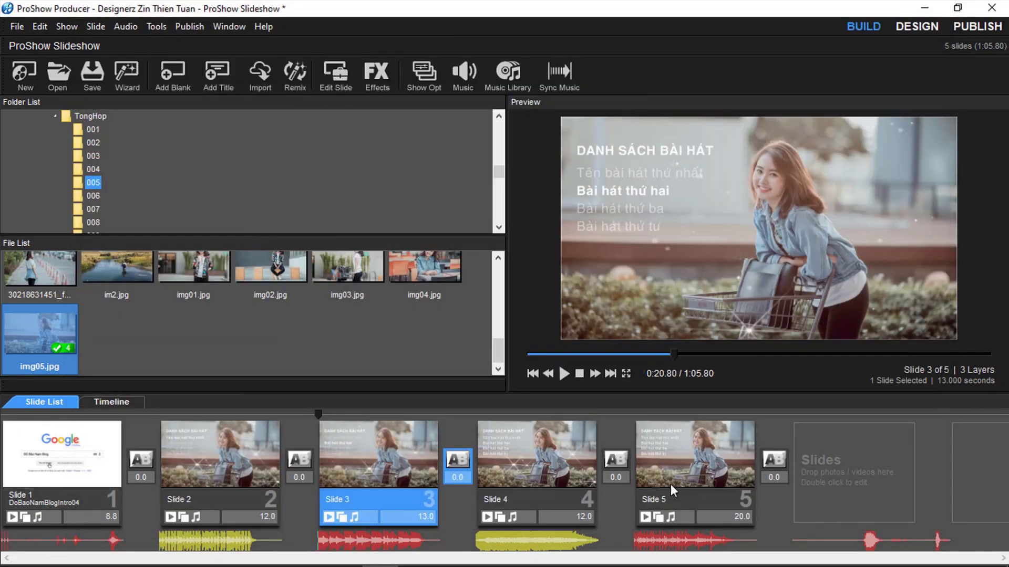
# Set the opacity of the "Tên bài hát thứ nhất" caption of slide 4 to 50%.
pyautogui.click(563, 462)
pyautogui.doubleClick(564, 460)
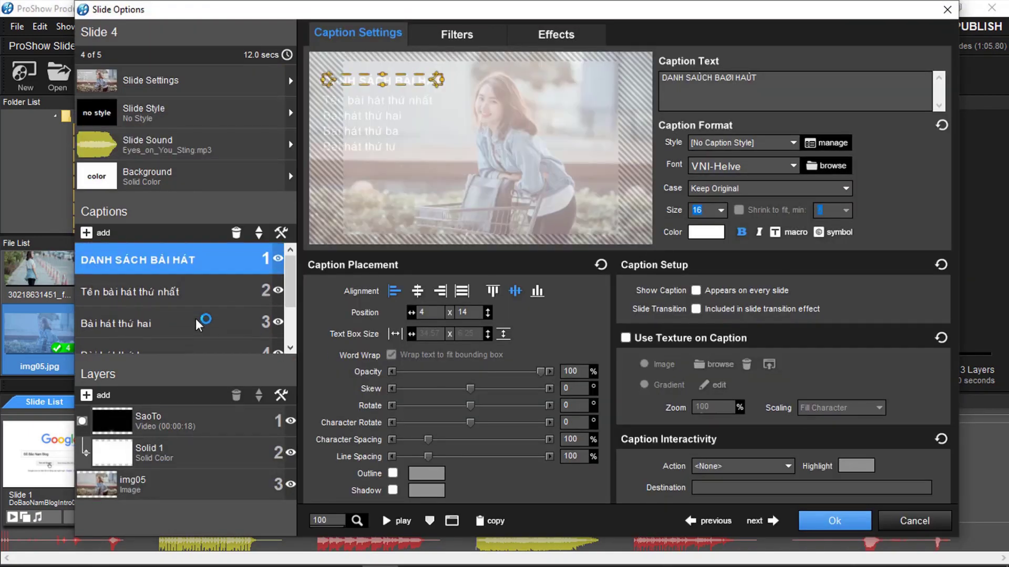
pyautogui.click(200, 282)
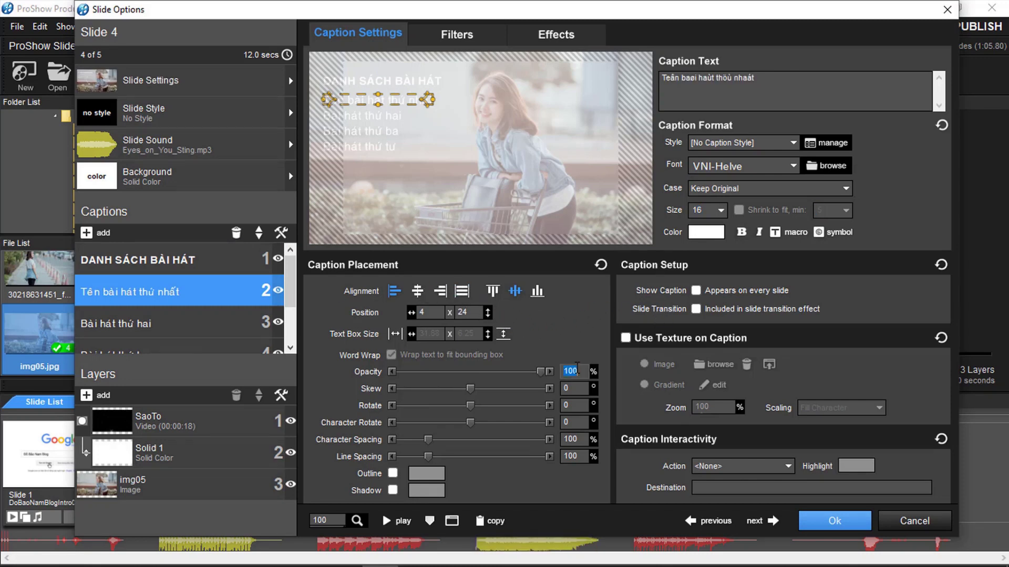
pyautogui.write('50')
# Set the opacity of the "Bài hát thứ hai" caption of slide 4 to 50%.
pyautogui.click(157, 323)
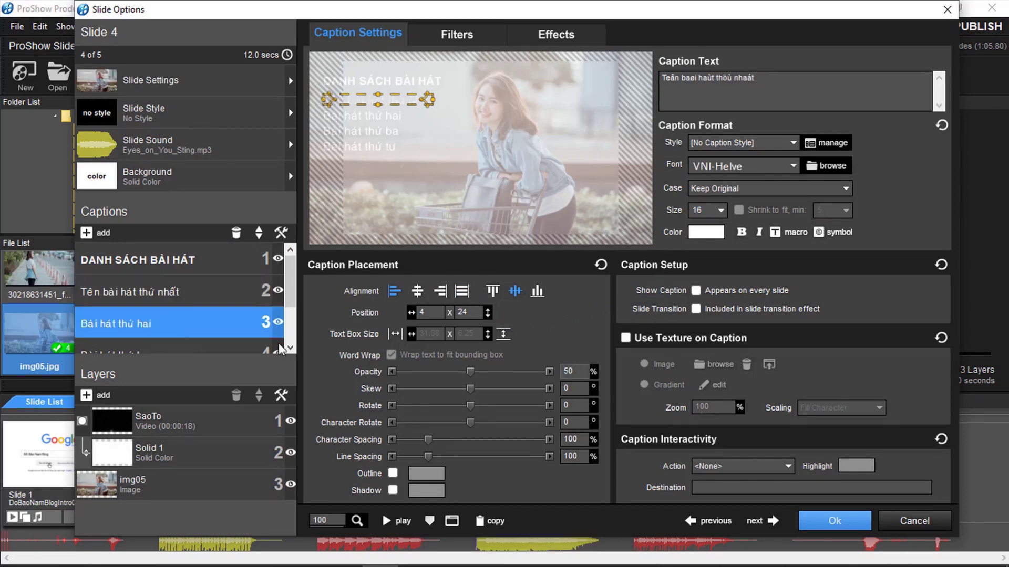
pyautogui.click(572, 374)
pyautogui.write('50')
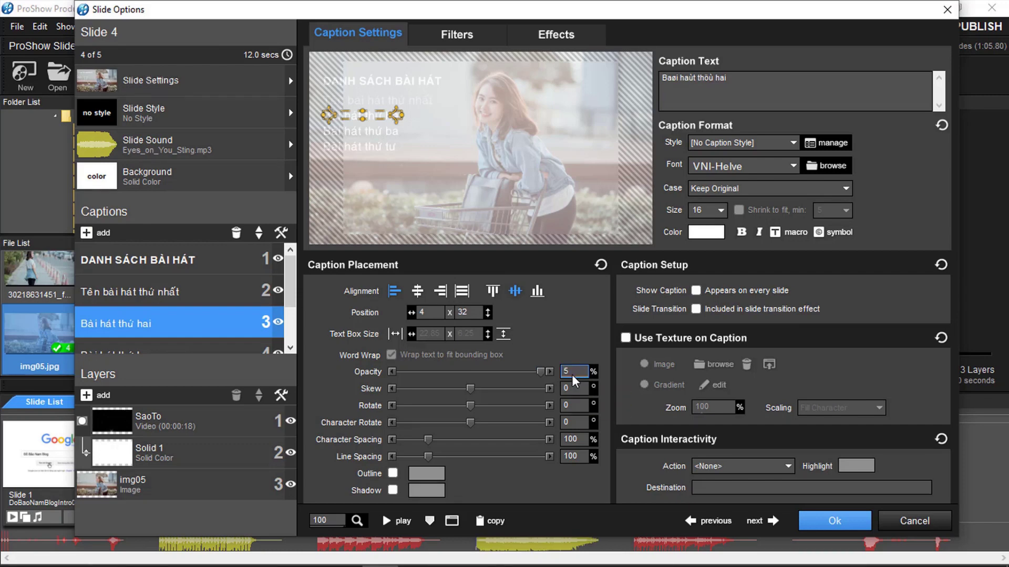
# Make the "Bài hát thứ ba" caption of slide 4 bold.
pyautogui.scroll(-1, 195, 337)
pyautogui.scroll(-1, 195, 336)
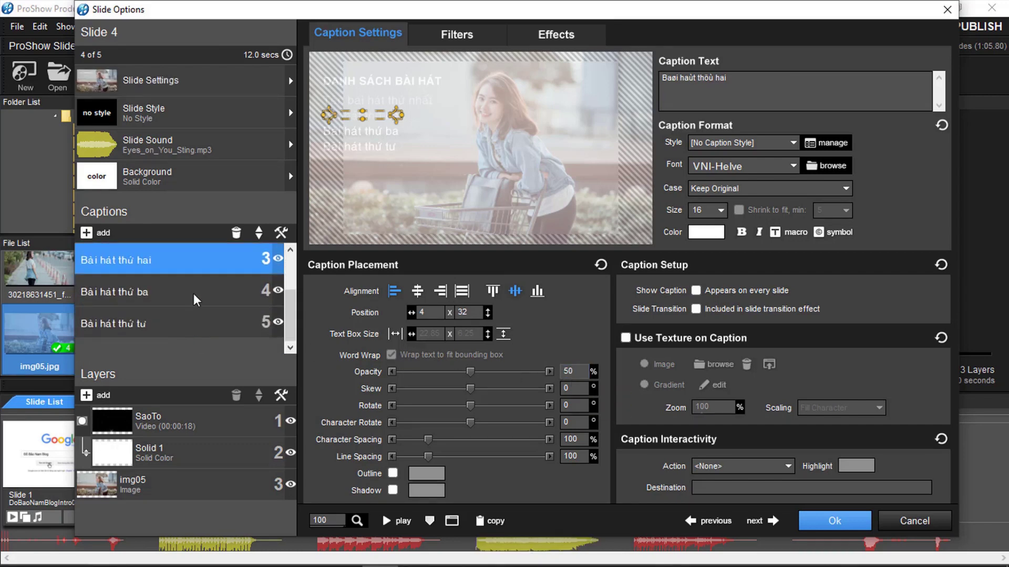
pyautogui.click(194, 293)
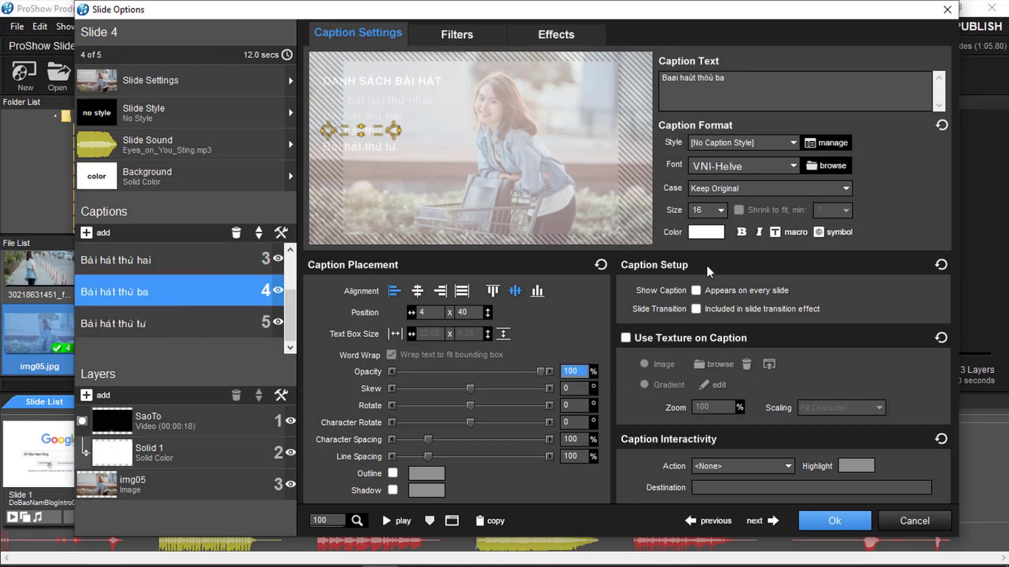
# Set the opacity of slide 4's "Bài hát thứ tư" caption to 50% and apply the slide options.
pyautogui.click(197, 323)
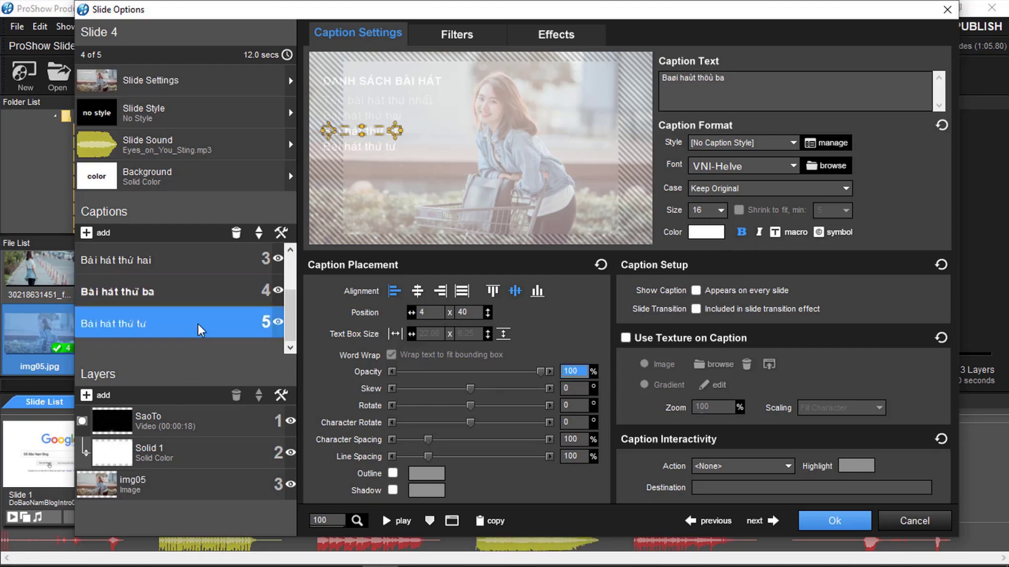
pyautogui.doubleClick(577, 373)
pyautogui.write('50')
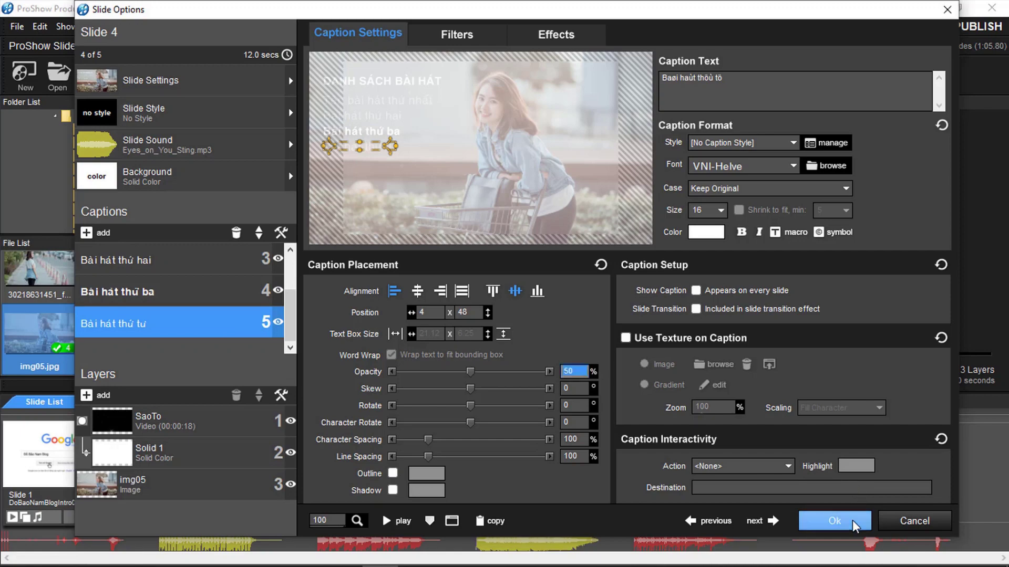
pyautogui.click(852, 520)
# Set the opacity of the "Tên bài hát thứ nhất" caption of slide 5 to 50%.
pyautogui.click(676, 459)
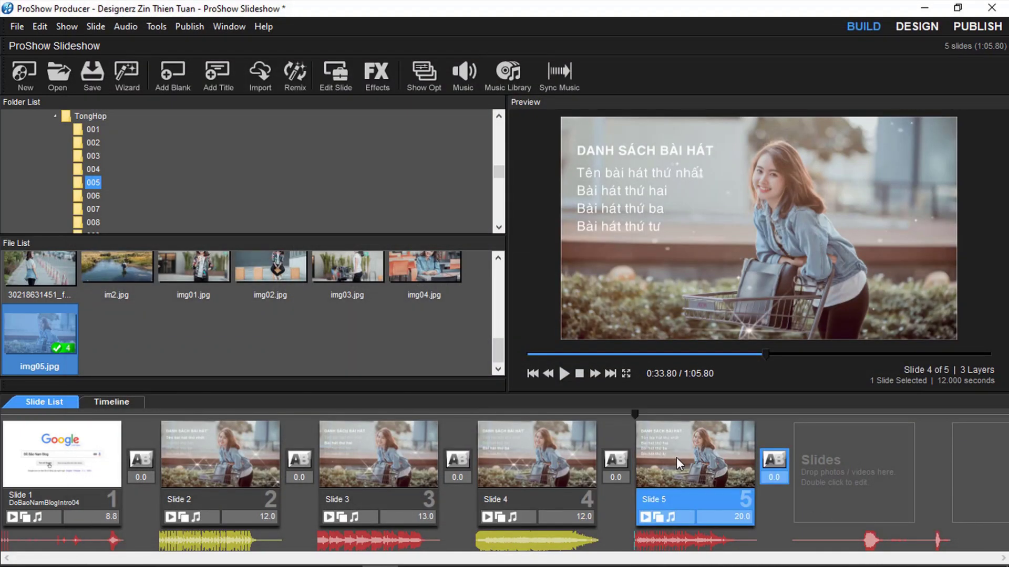
pyautogui.doubleClick(676, 458)
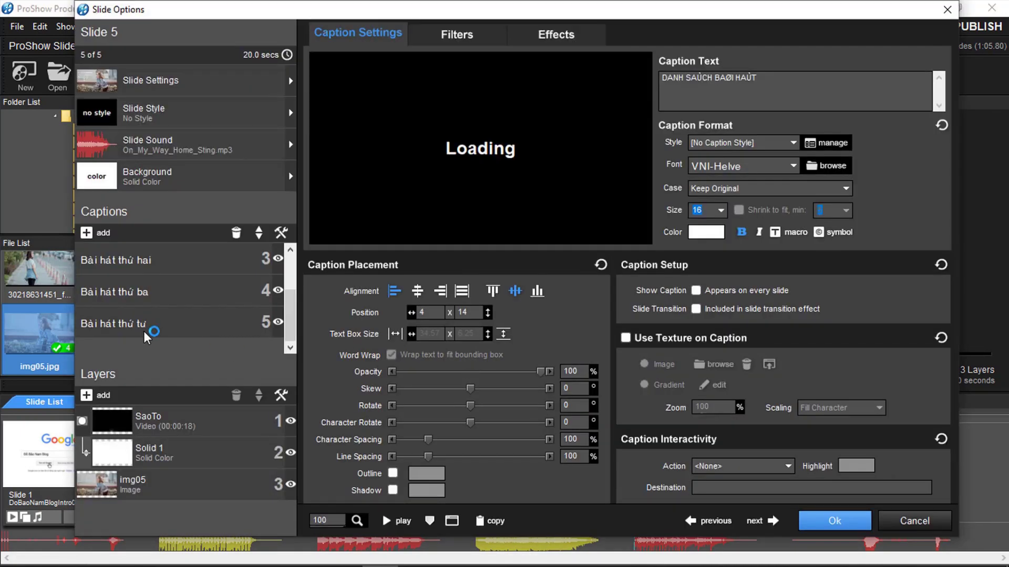
pyautogui.click(160, 291)
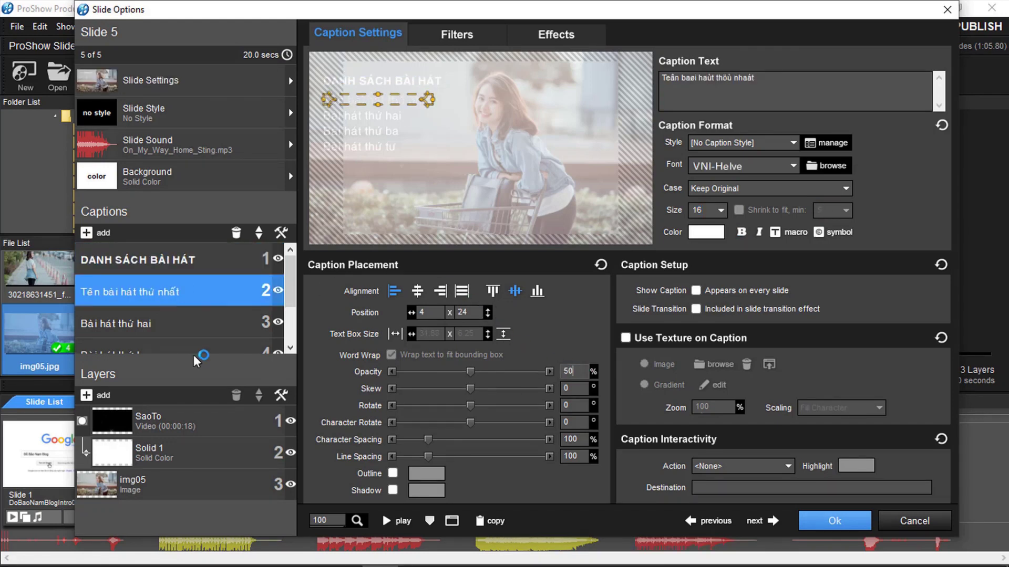
# Set the opacity of the "Bài hát thứ hai" caption of slide 5 to 50%.
pyautogui.click(185, 320)
pyautogui.click(572, 371)
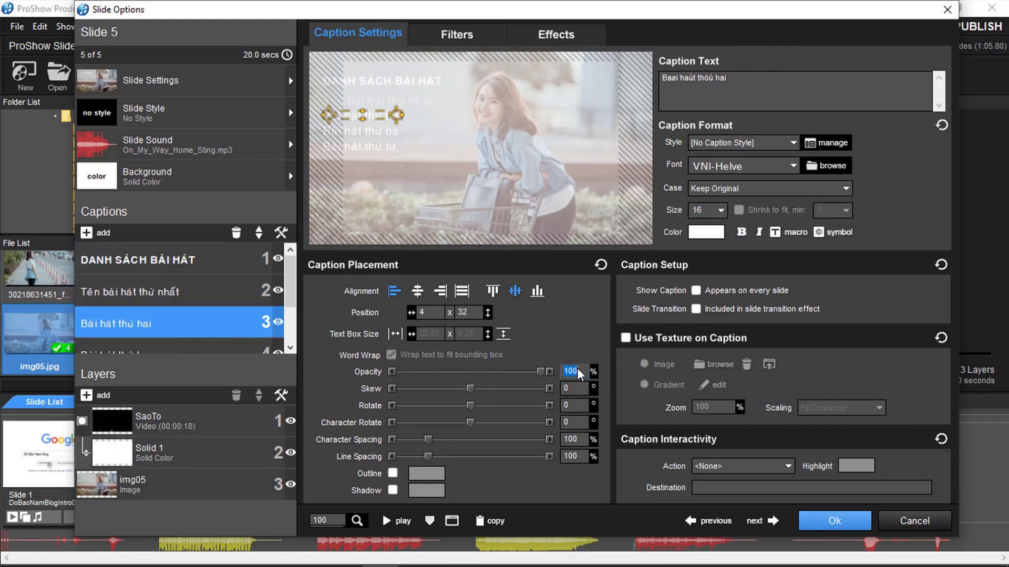
pyautogui.write('50')
# Set the opacity of the "Bài hát thứ ba" caption of slide 5 to 50%.
pyautogui.click(183, 344)
pyautogui.click(573, 371)
pyautogui.write('50')
# Make the "Bài hát thứ tư" caption of slide 5 bold and apply the slide options.
pyautogui.click(227, 342)
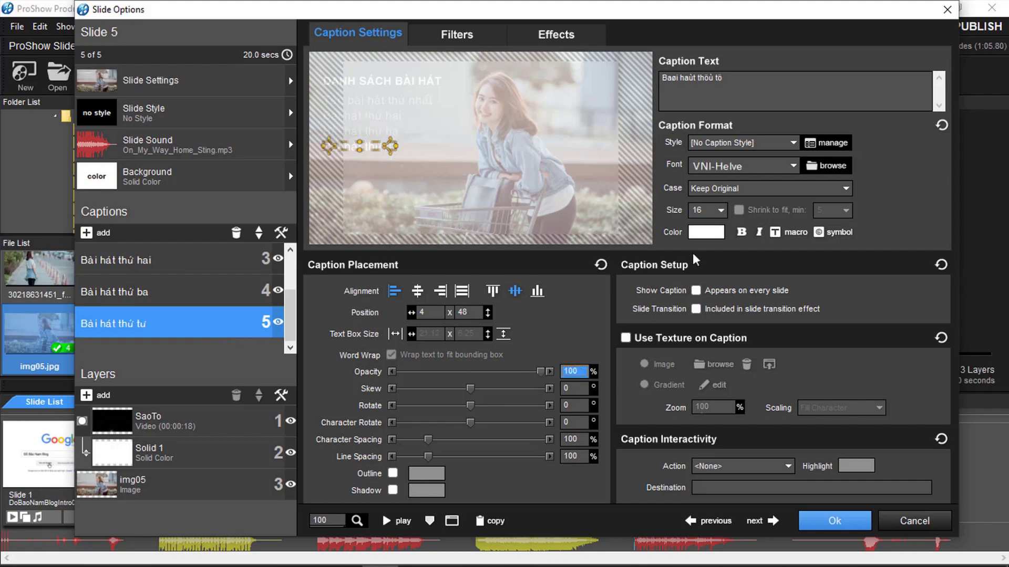
pyautogui.click(742, 230)
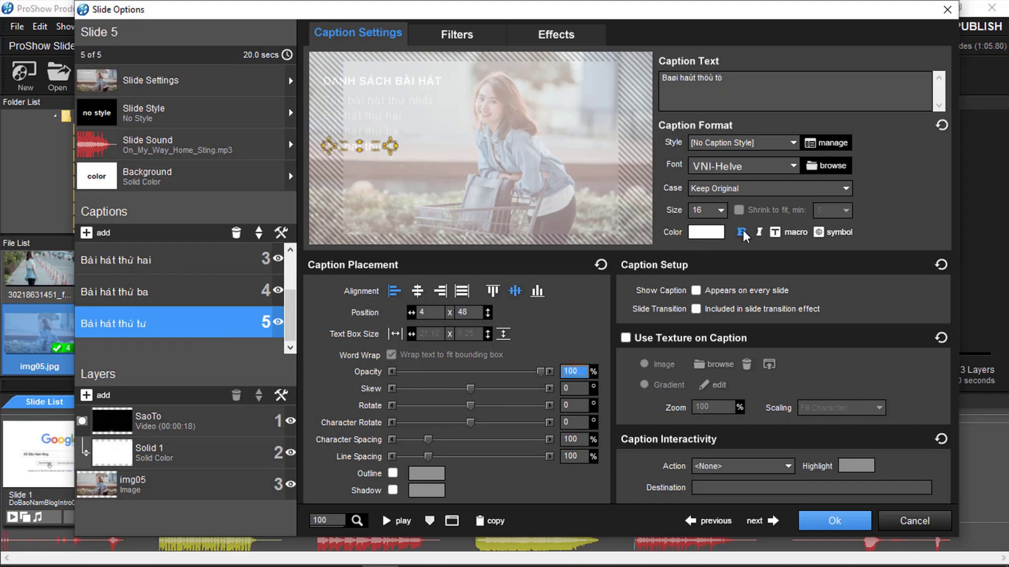
pyautogui.click(835, 520)
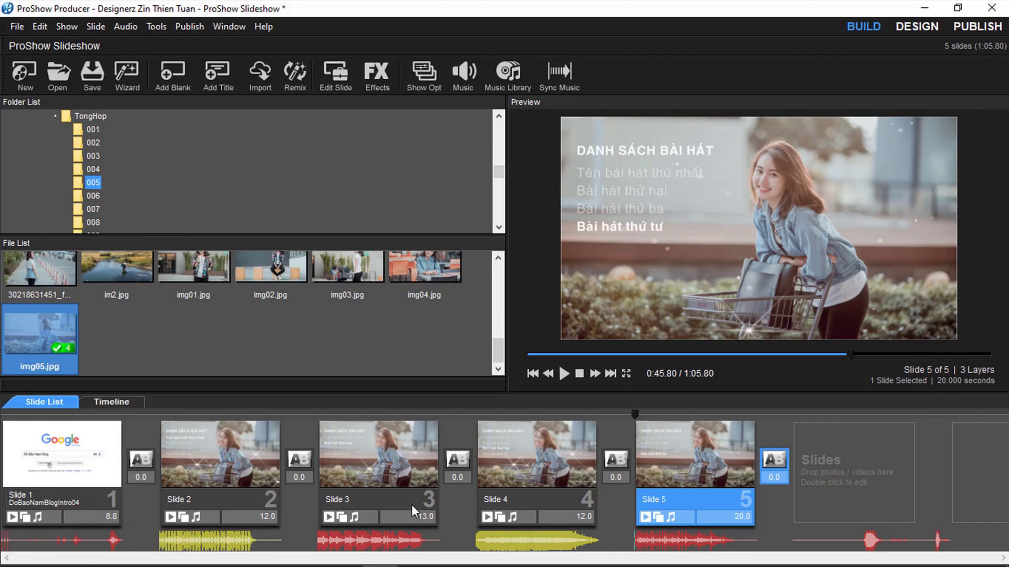
# Preview the slideshow from slide 1 through slide 5 to check the highlighted song in each slide.
pyautogui.click(209, 468)
pyautogui.click(53, 447)
pyautogui.click(563, 374)
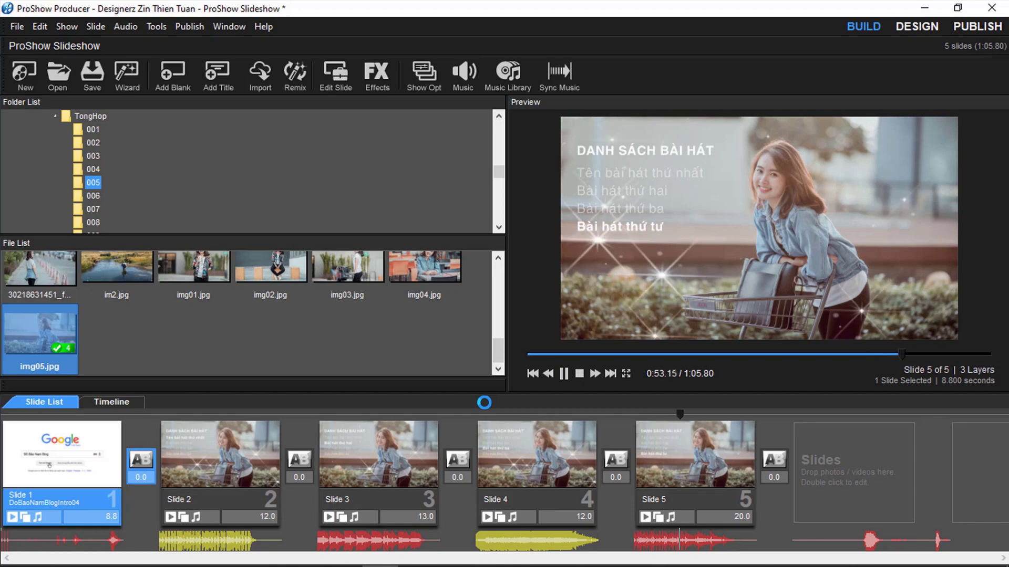
pyautogui.click(560, 373)
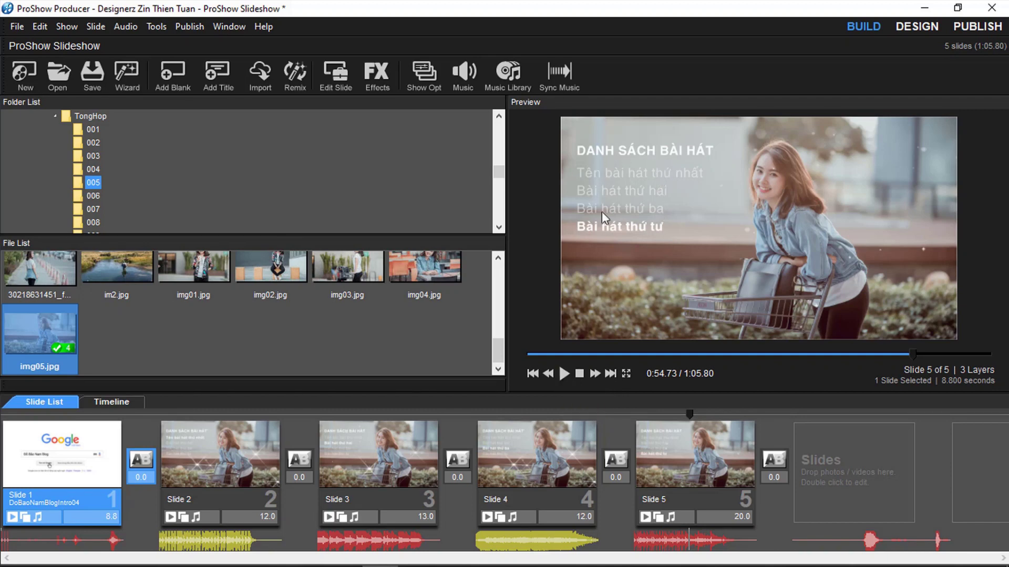
# Examine the motion filter settings of slide 5's "Bài hát thứ tư" caption and close the slide options.
pyautogui.doubleClick(694, 443)
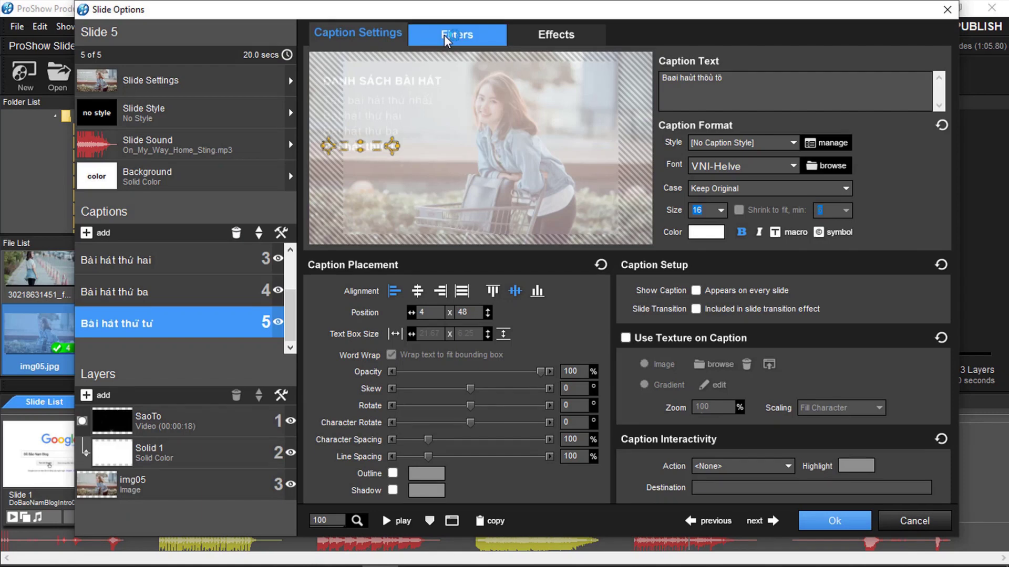
pyautogui.click(448, 35)
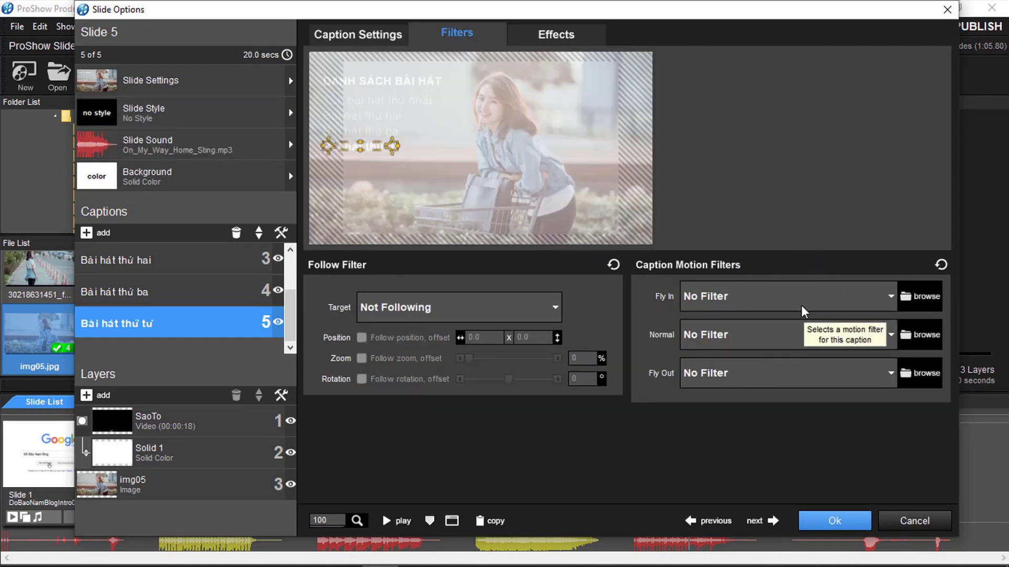
pyautogui.click(828, 517)
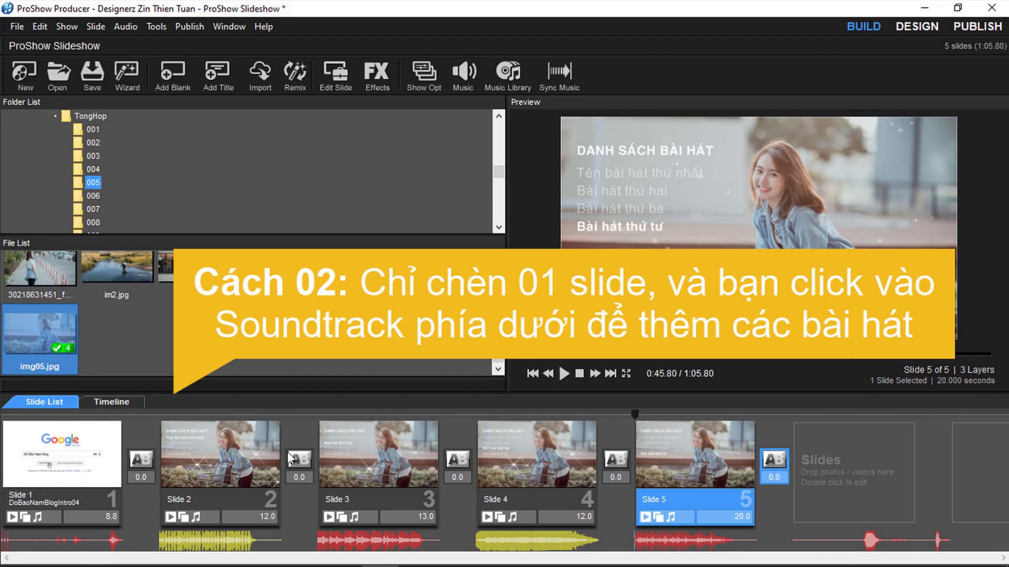
# Delete all existing slides and add img05.jpg as the only slide of the show.
pyautogui.keyDown('shift'); pyautogui.click(233, 455); pyautogui.keyUp('shift')
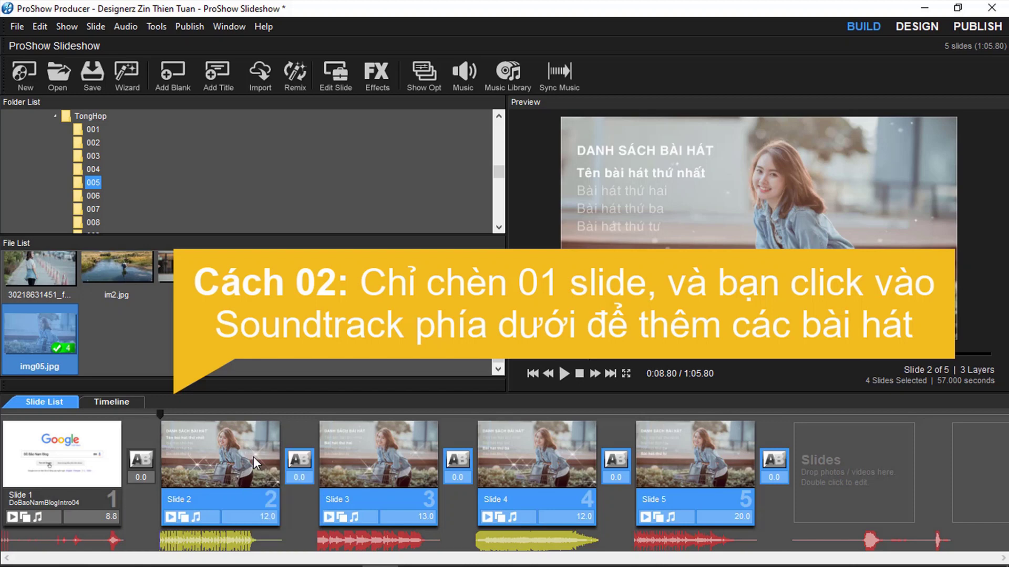
pyautogui.press('Delete')
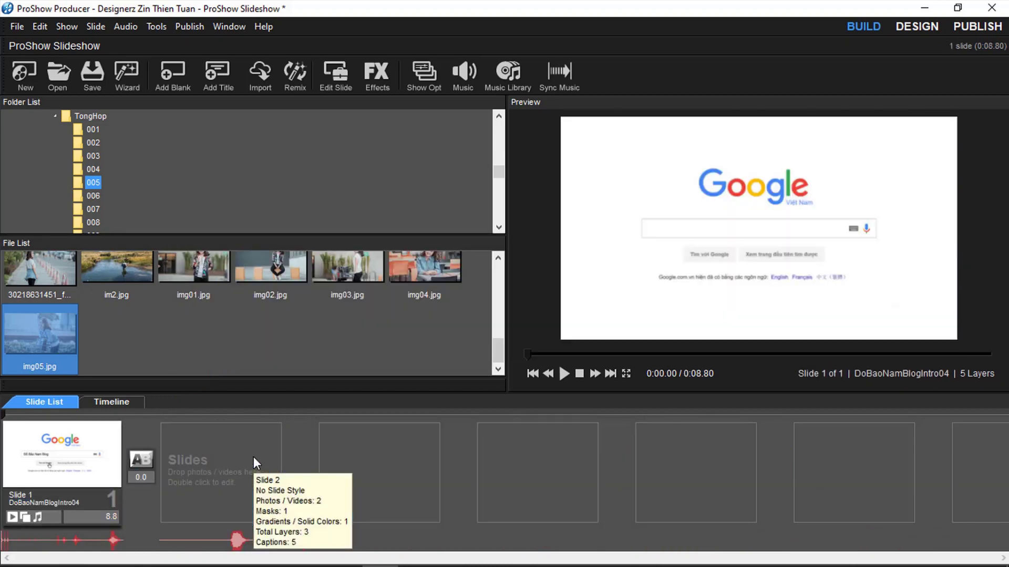
pyautogui.rightClick(33, 324)
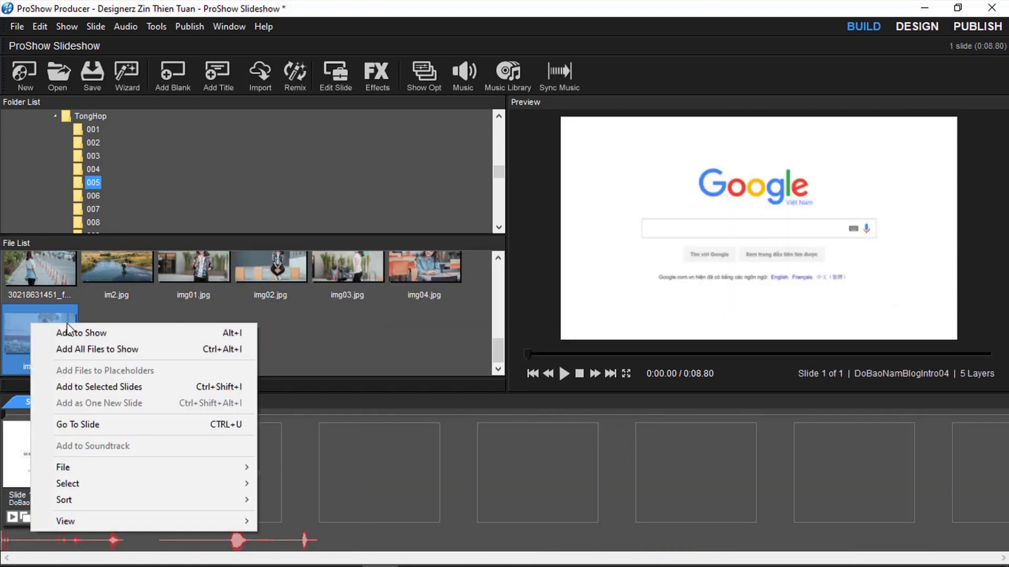
pyautogui.click(68, 332)
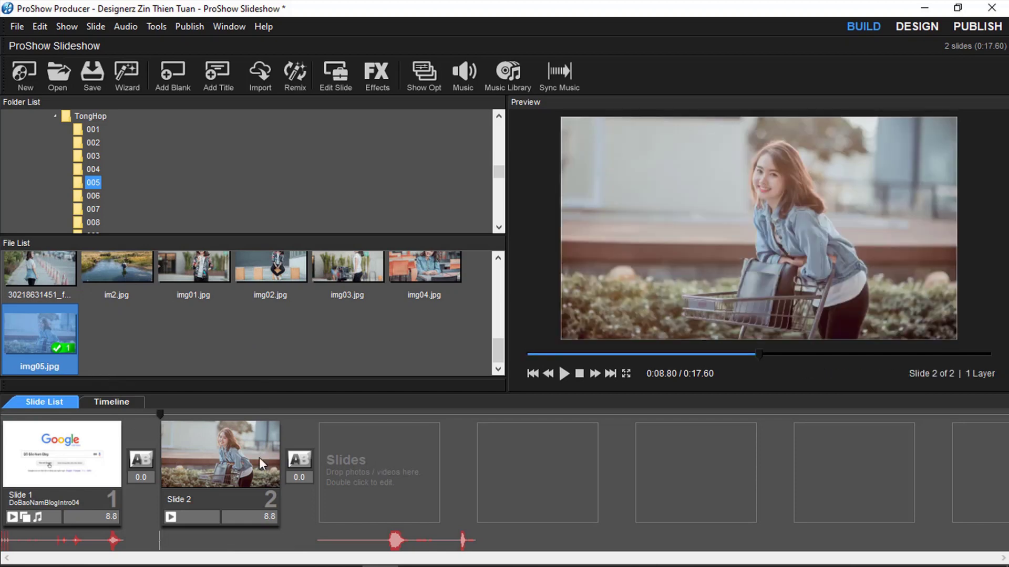
pyautogui.click(83, 453)
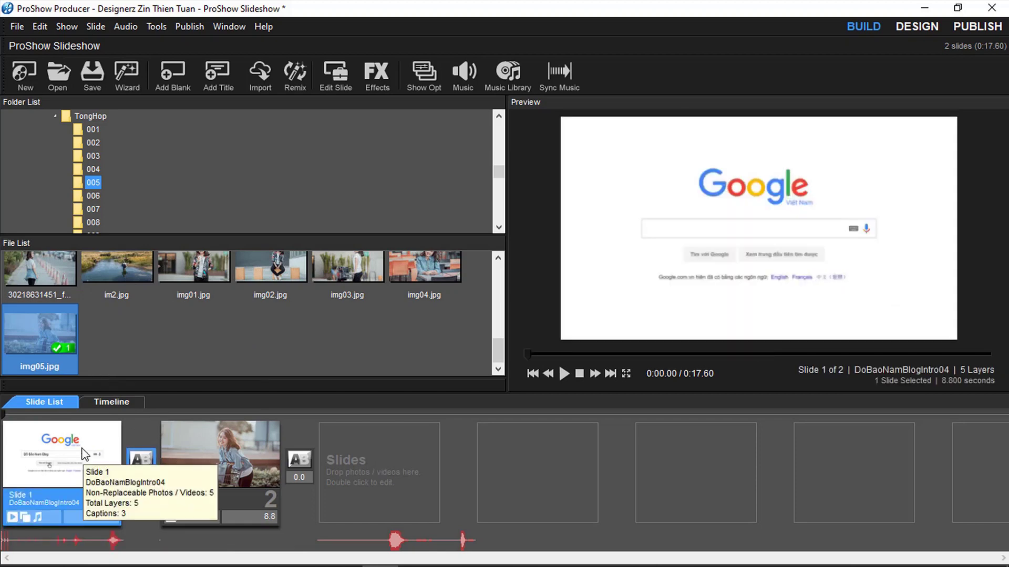
pyautogui.press('Delete')
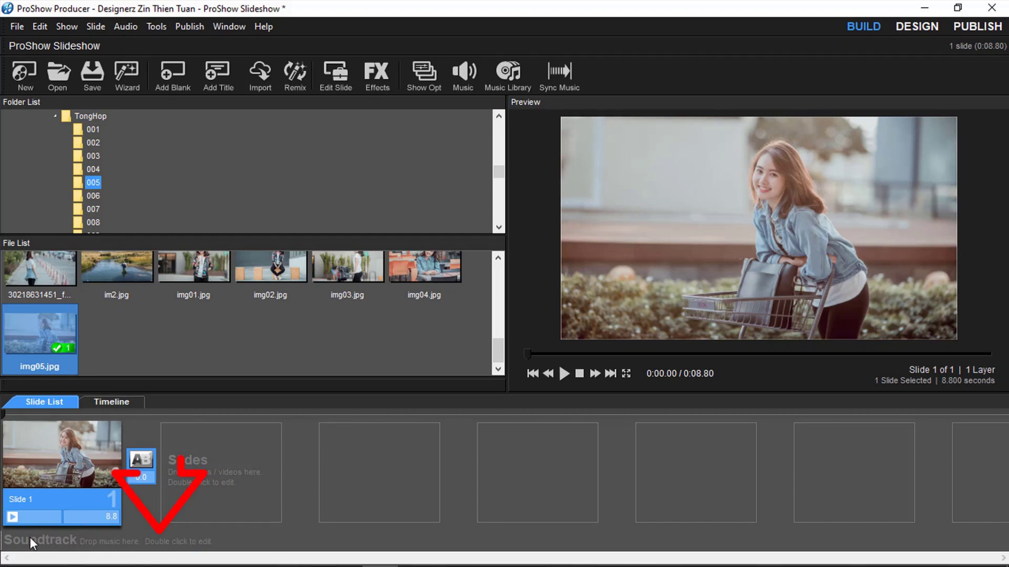
# Add Baila_Mi_Cumbia_Sting, Bomber_Sting, Eyes_on_You_Sting and On_My_Way_Home_Sting MP3 files from the Musics folder to the show's soundtrack.
pyautogui.doubleClick(62, 548)
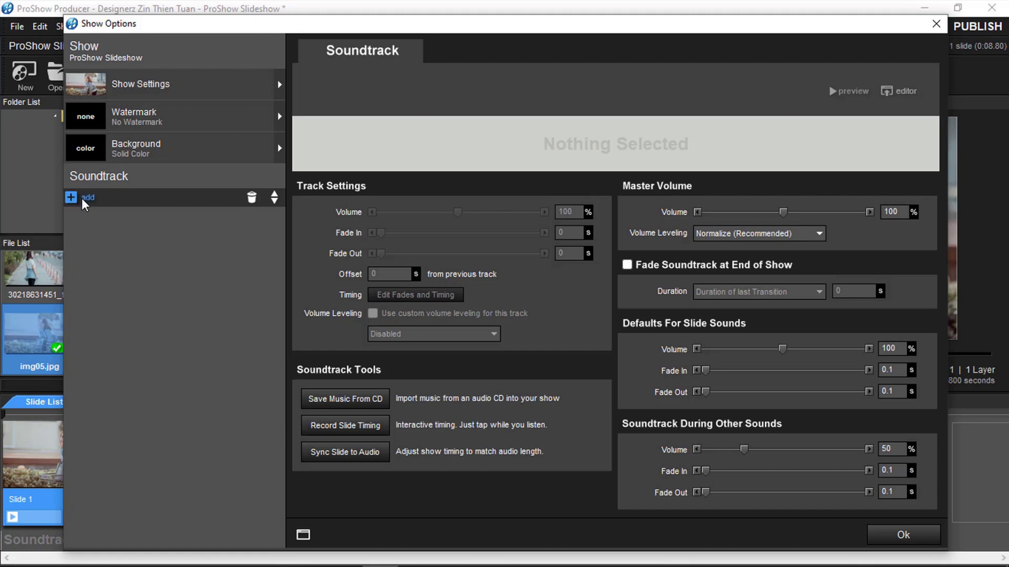
pyautogui.click(84, 200)
pyautogui.click(139, 209)
pyautogui.scroll(-3, 326, 210)
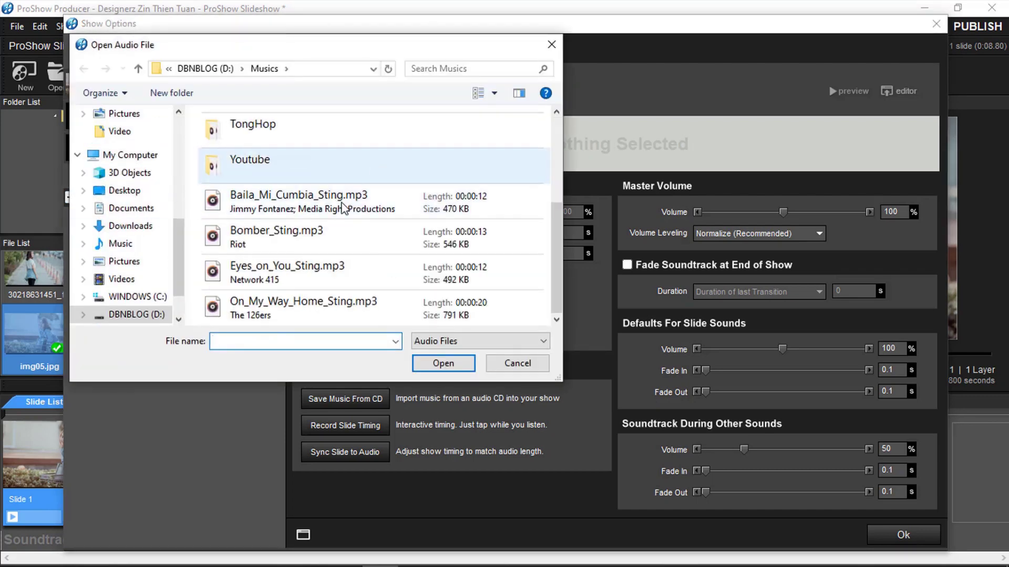
pyautogui.click(341, 205)
pyautogui.keyDown('shift'); pyautogui.click(288, 312); pyautogui.keyUp('shift')
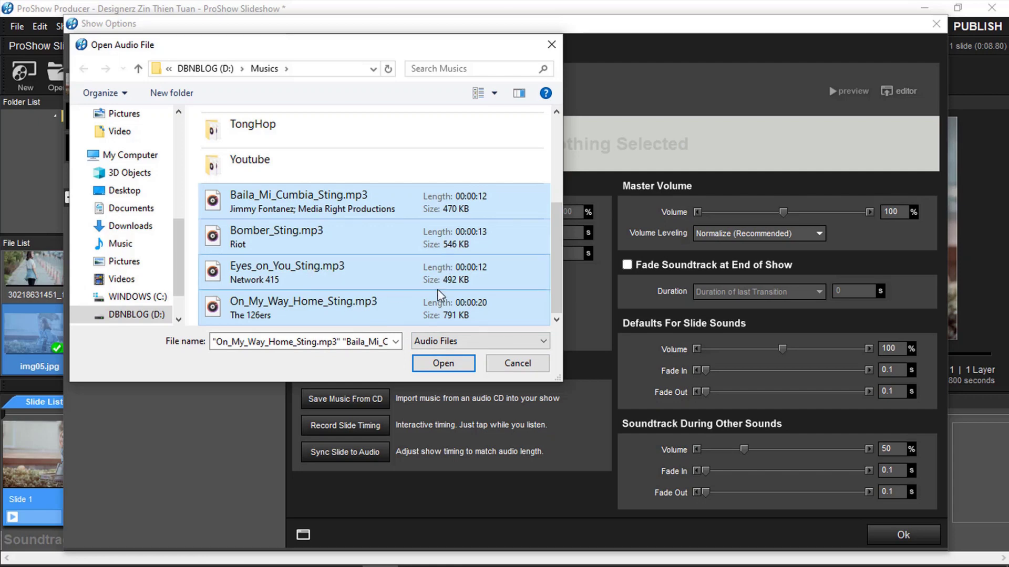
pyautogui.click(443, 363)
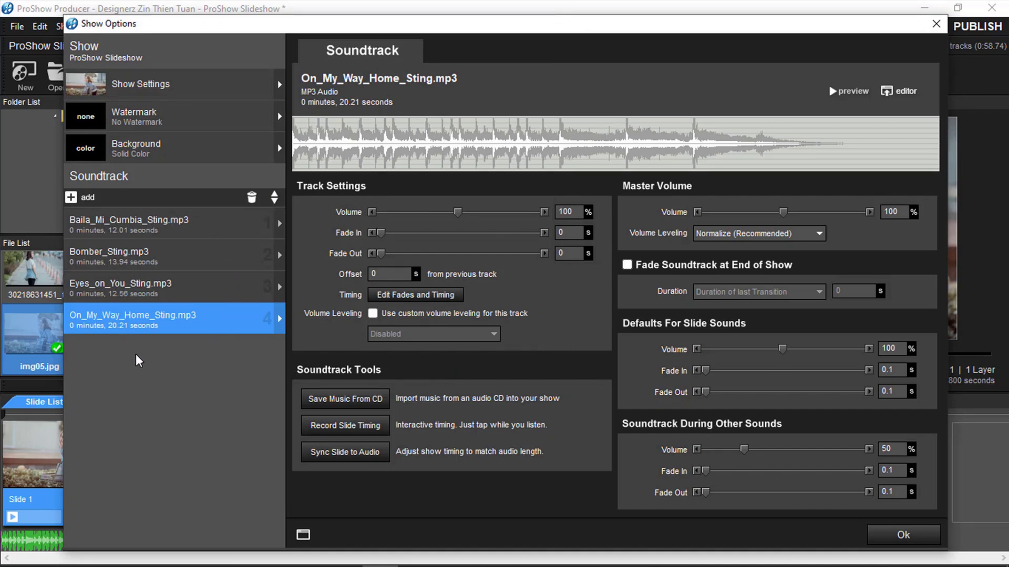
pyautogui.click(900, 536)
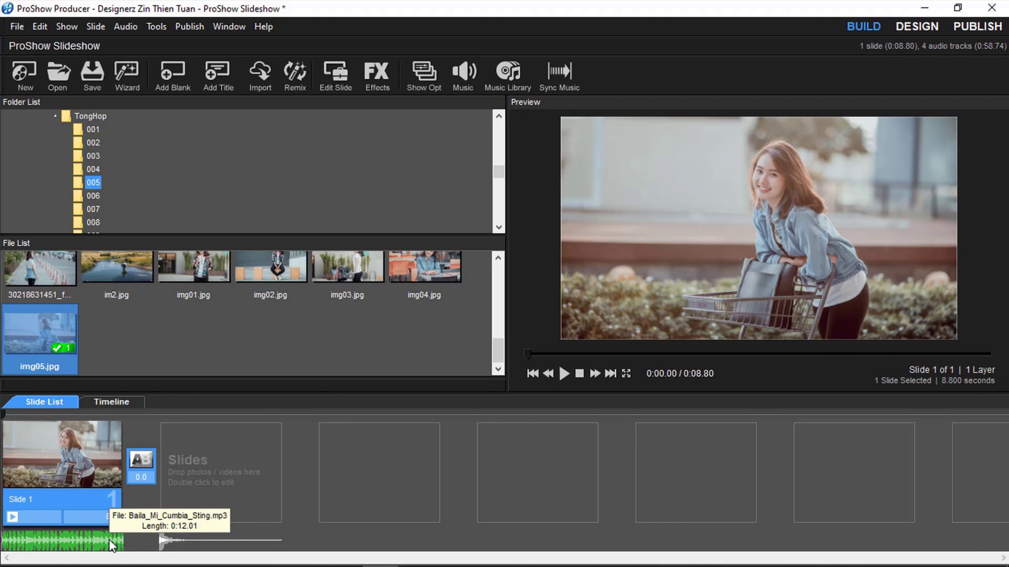
pyautogui.click(461, 481)
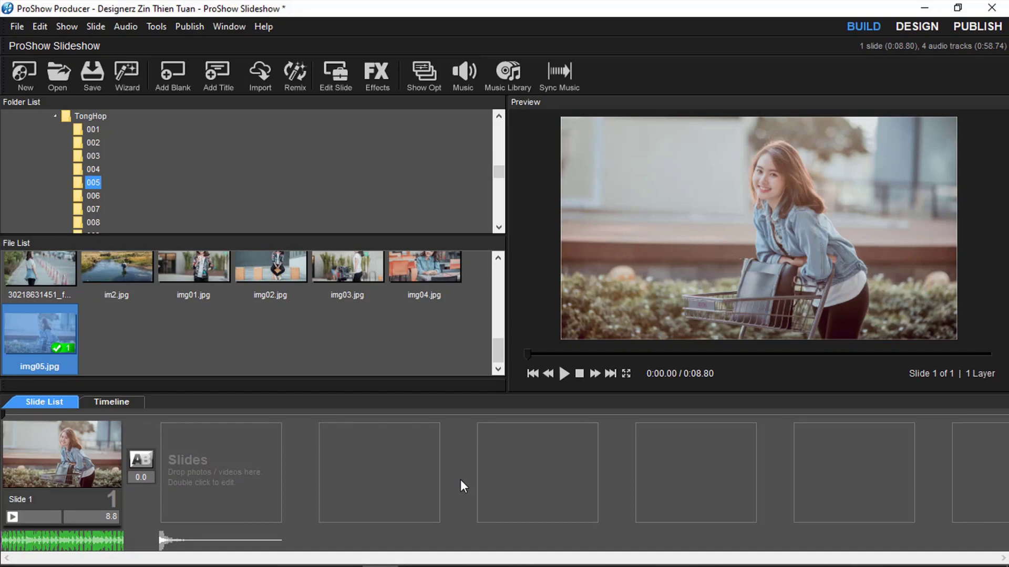
# Check the song lengths in the Musics folder in File Explorer and set slide 1's duration to 58 seconds.
pyautogui.hotkey('alt', 'Tab')
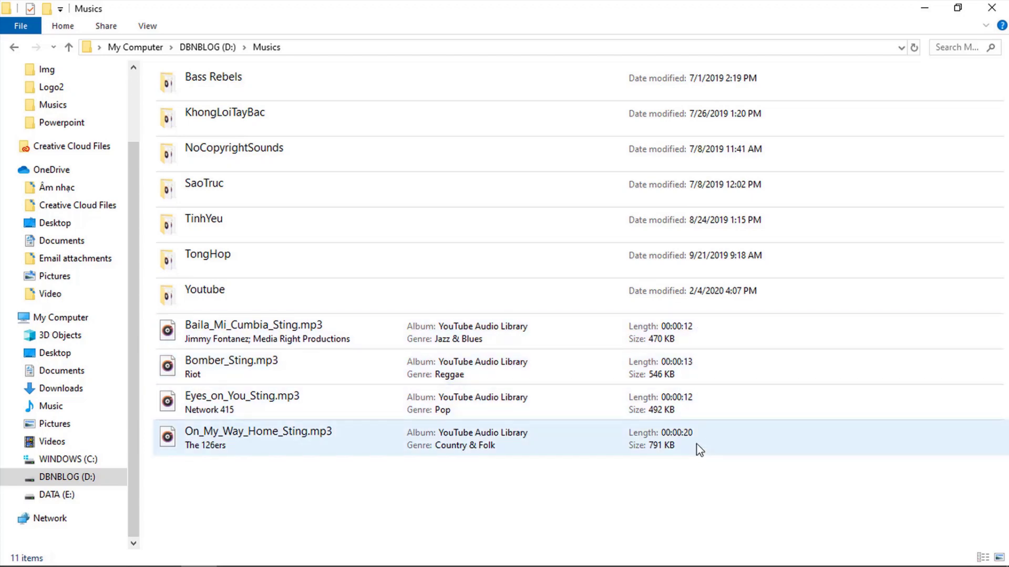
pyautogui.hotkey('alt', 'Tab')
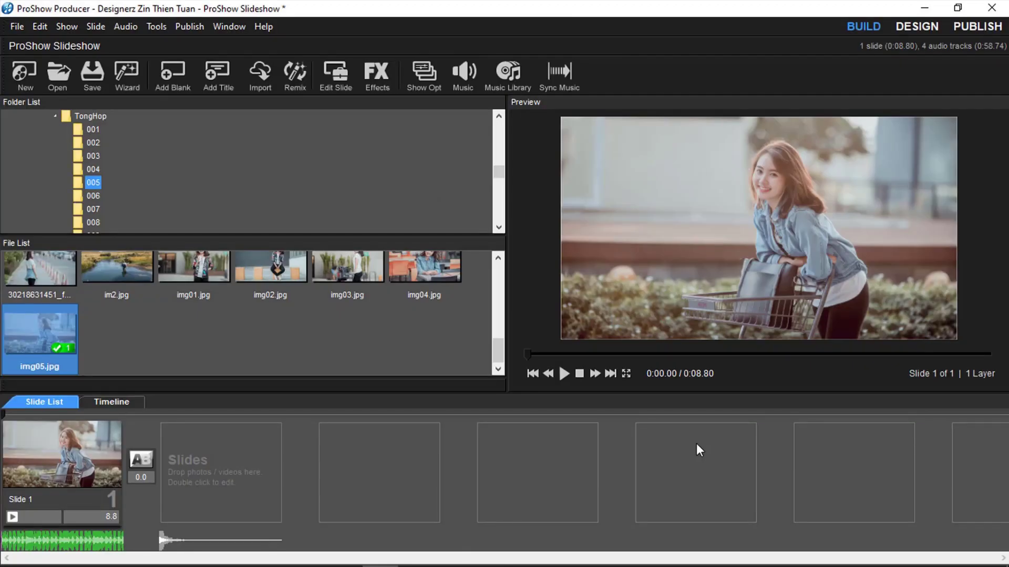
pyautogui.click(103, 517)
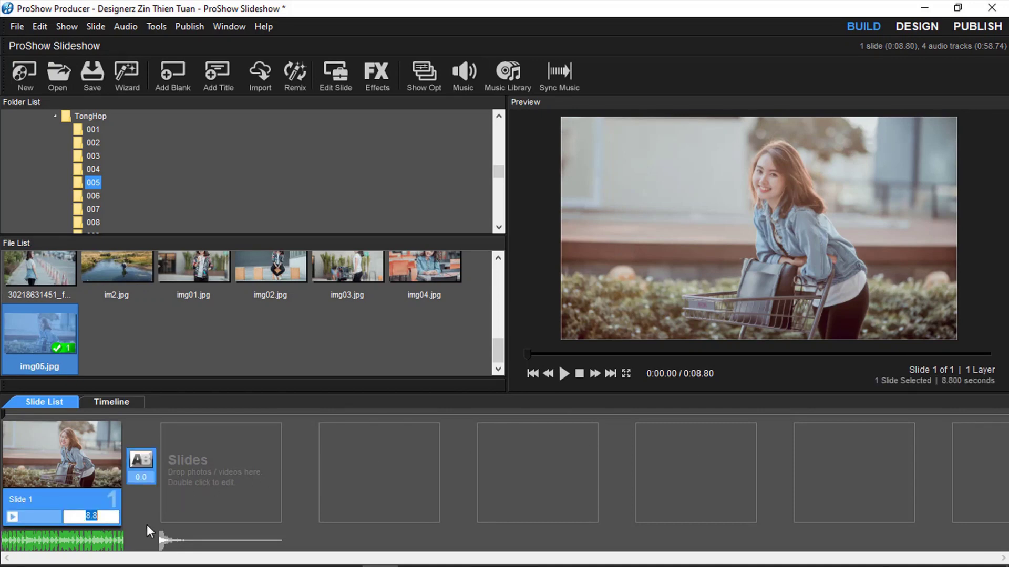
pyautogui.write('58')
pyautogui.press('Return')
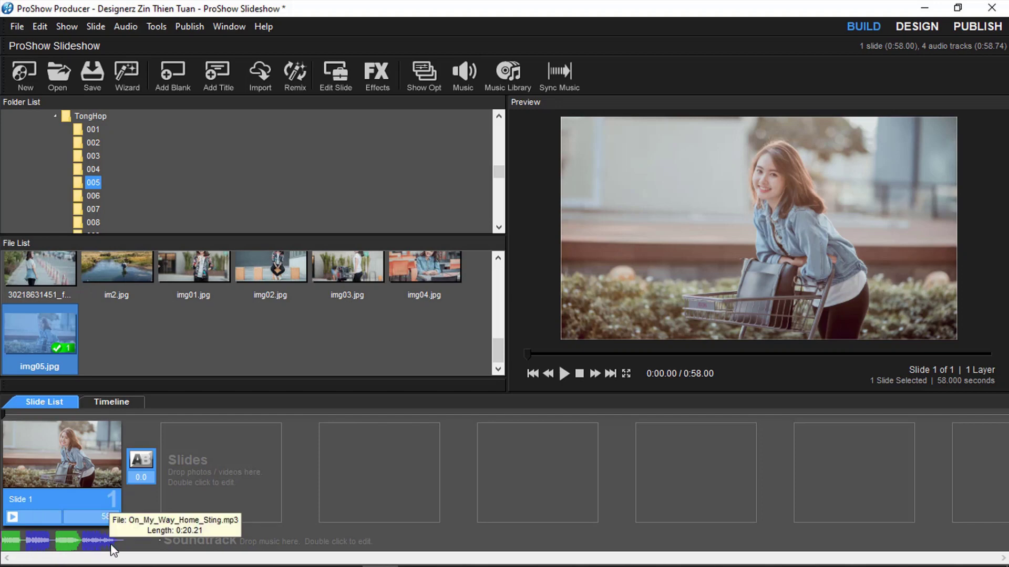
# Add a white solid color layer above the img05 photo in slide 1.
pyautogui.doubleClick(81, 450)
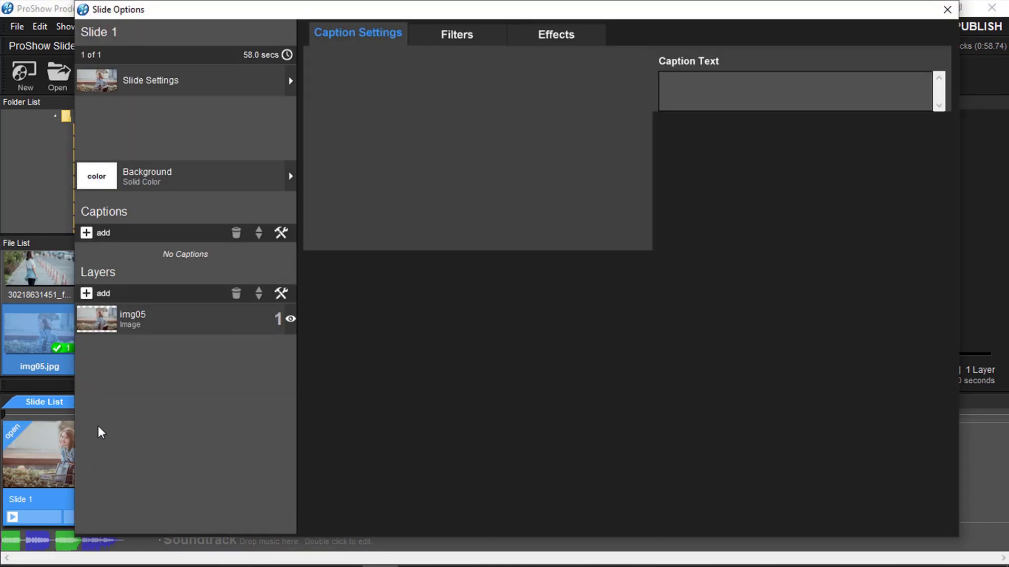
pyautogui.click(103, 293)
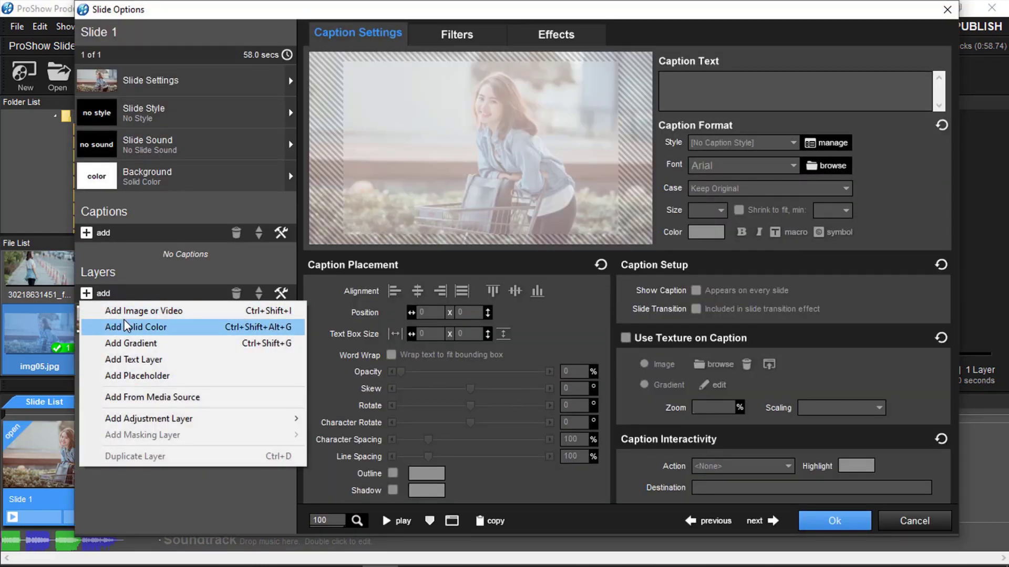
pyautogui.click(113, 331)
pyautogui.click(515, 409)
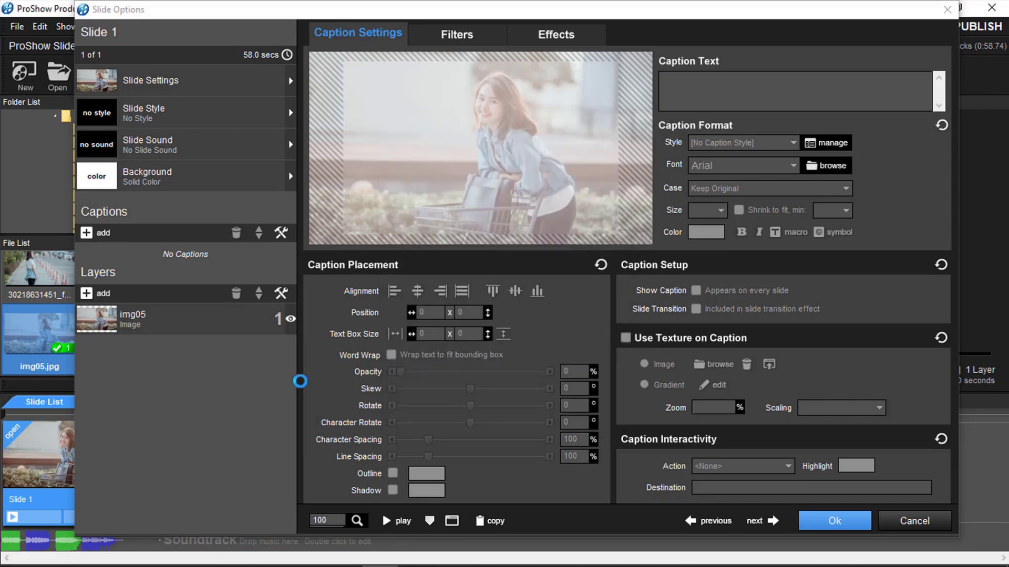
# Mask the solid color layer with the SaoTo.mp4 video, loop the video until end of slide, and apply the slide options.
pyautogui.rightClick(135, 325)
pyautogui.moveTo(200, 58)
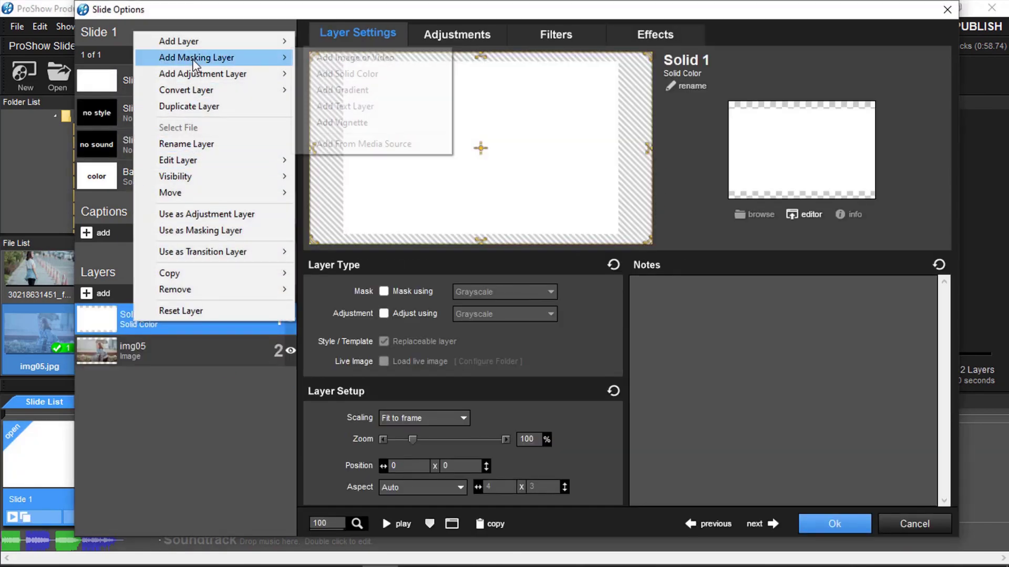
pyautogui.click(367, 62)
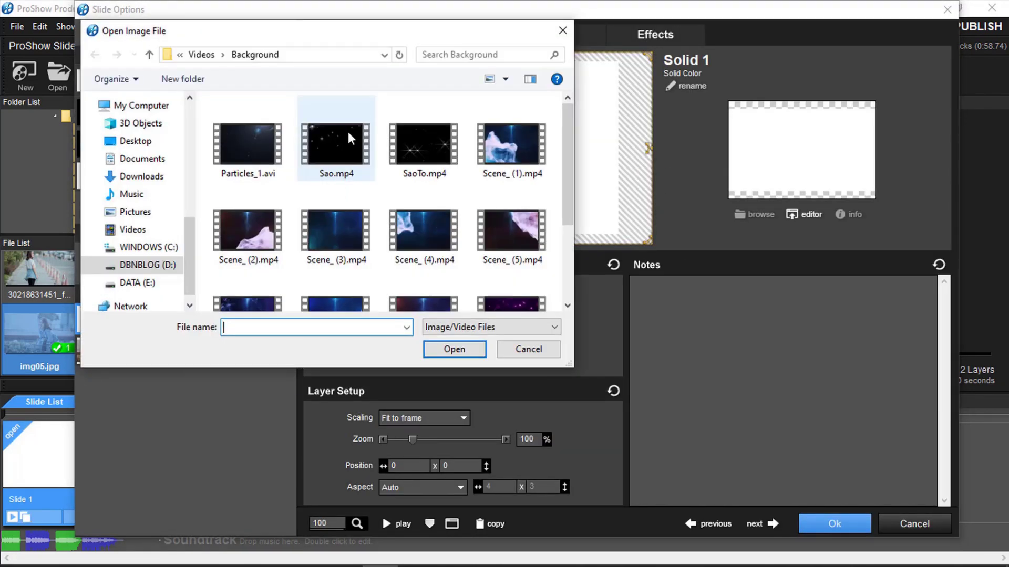
pyautogui.click(423, 145)
pyautogui.click(454, 350)
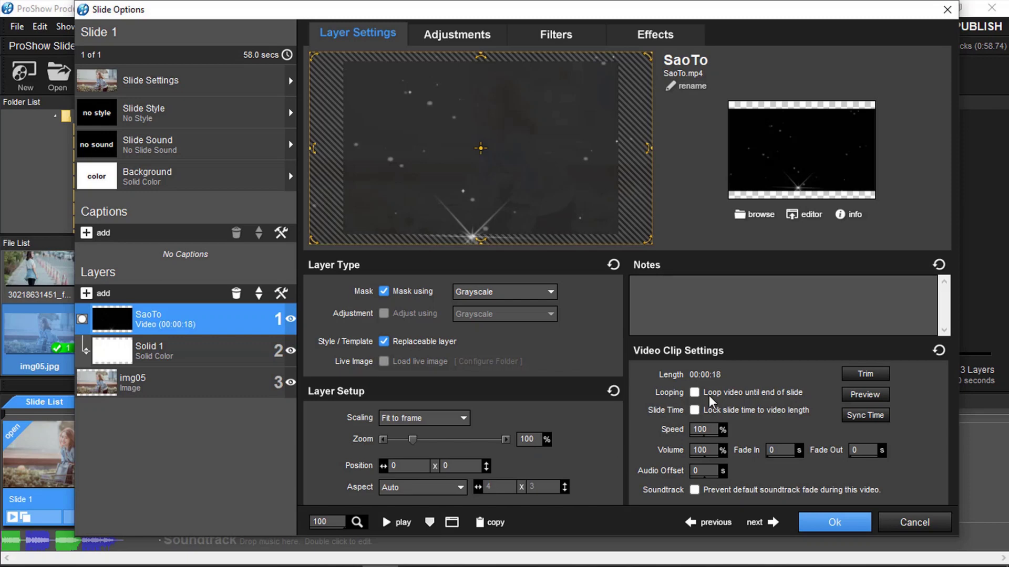
pyautogui.click(695, 393)
pyautogui.click(832, 523)
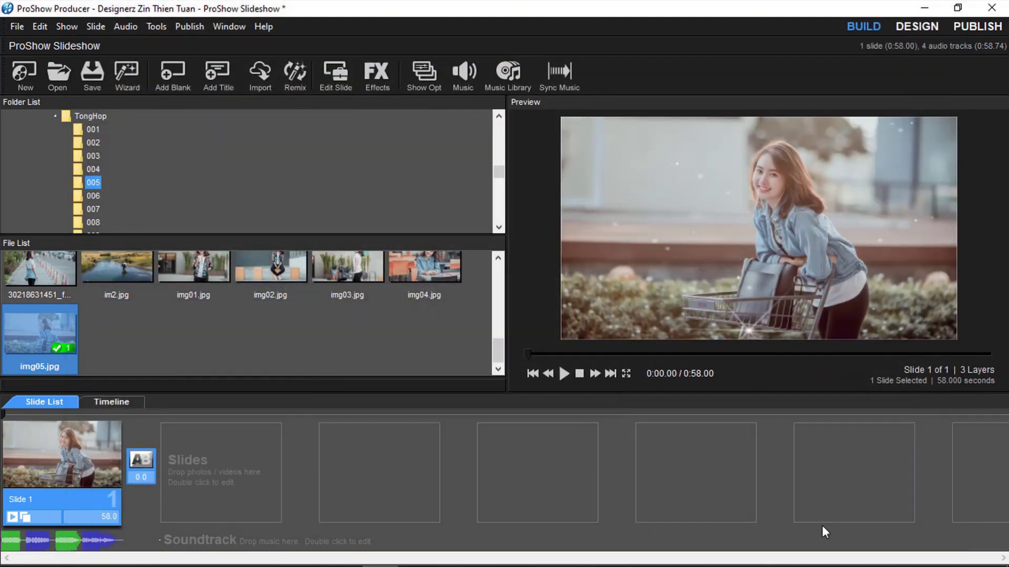
# Preview slide 1 to check the sparkle overlay with the soundtrack, and pause the playback.
pyautogui.click(564, 373)
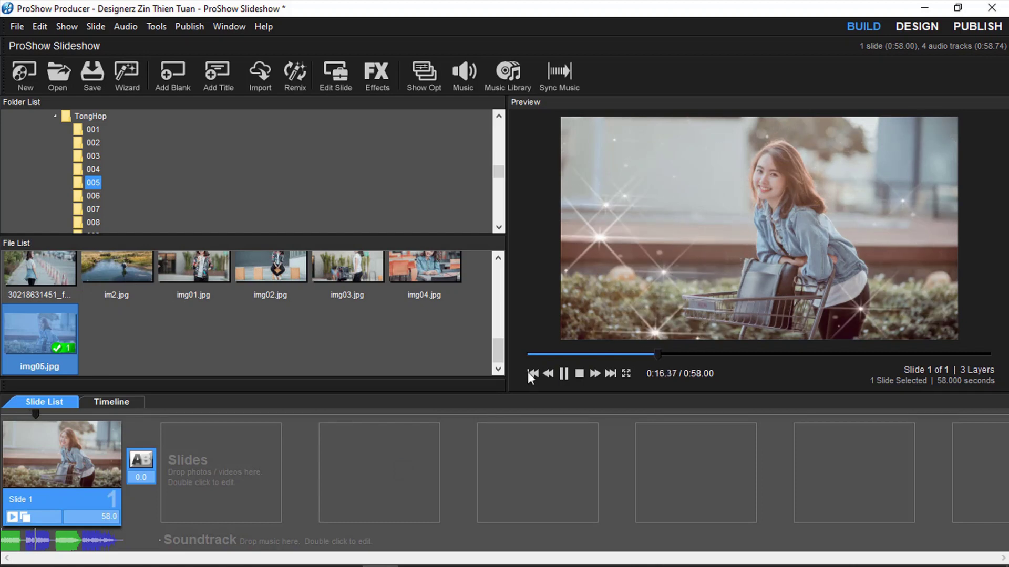
pyautogui.click(564, 373)
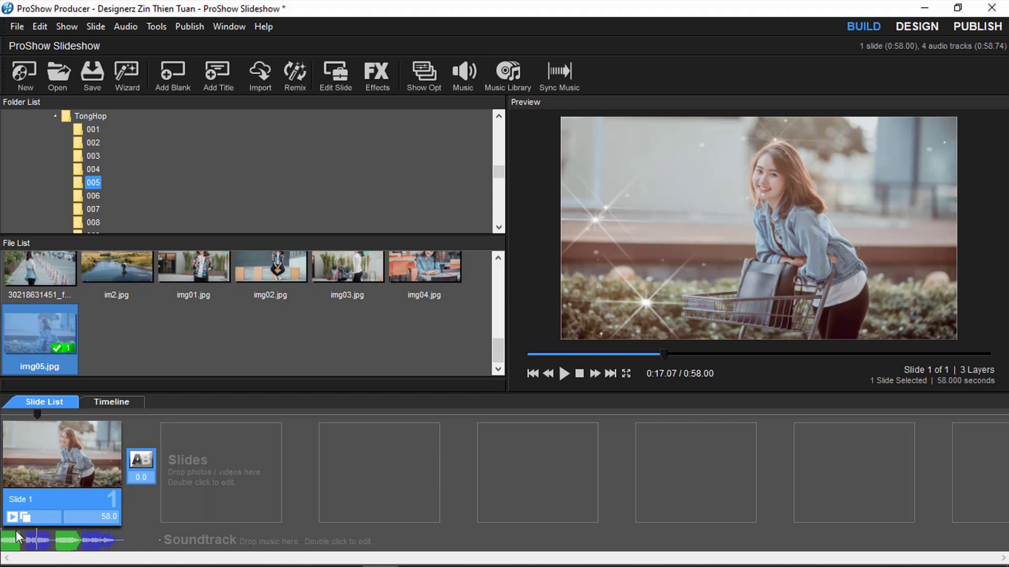
pyautogui.click(191, 481)
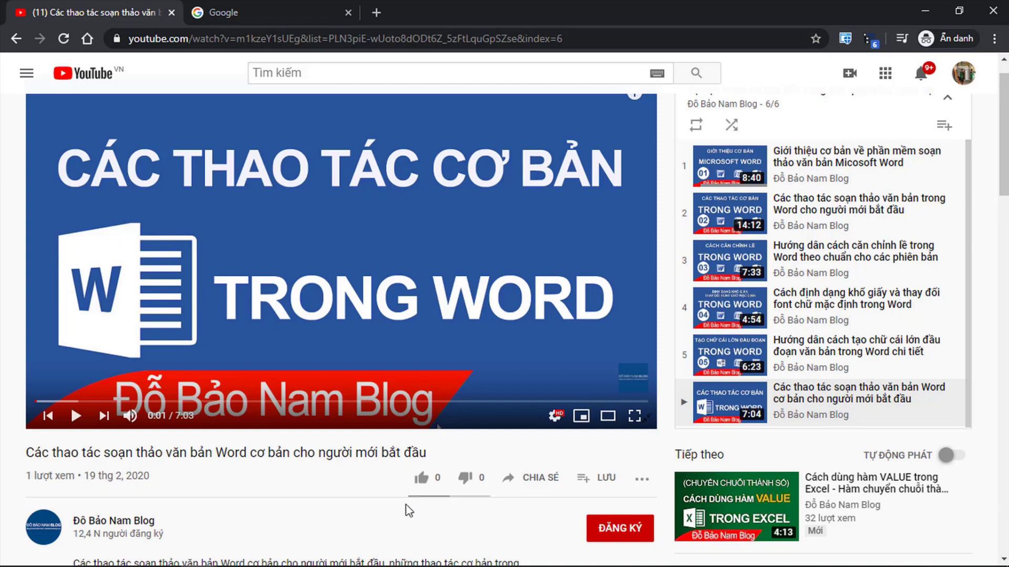
# Like the Word basics video on YouTube and subscribe to its channel with all notifications (Tất cả) enabled.
pyautogui.click(421, 478)
pyautogui.click(638, 528)
pyautogui.click(641, 537)
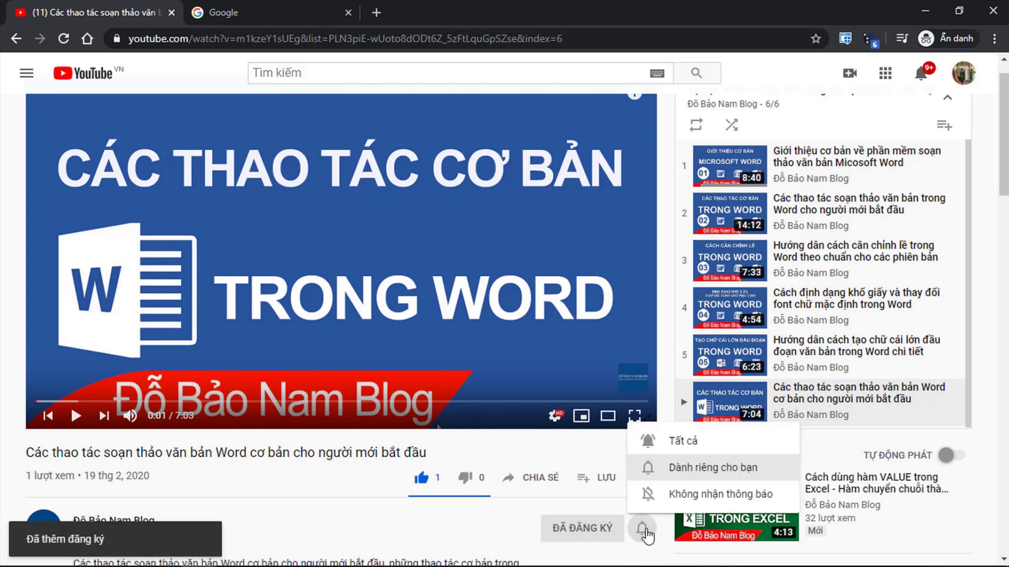
pyautogui.click(678, 445)
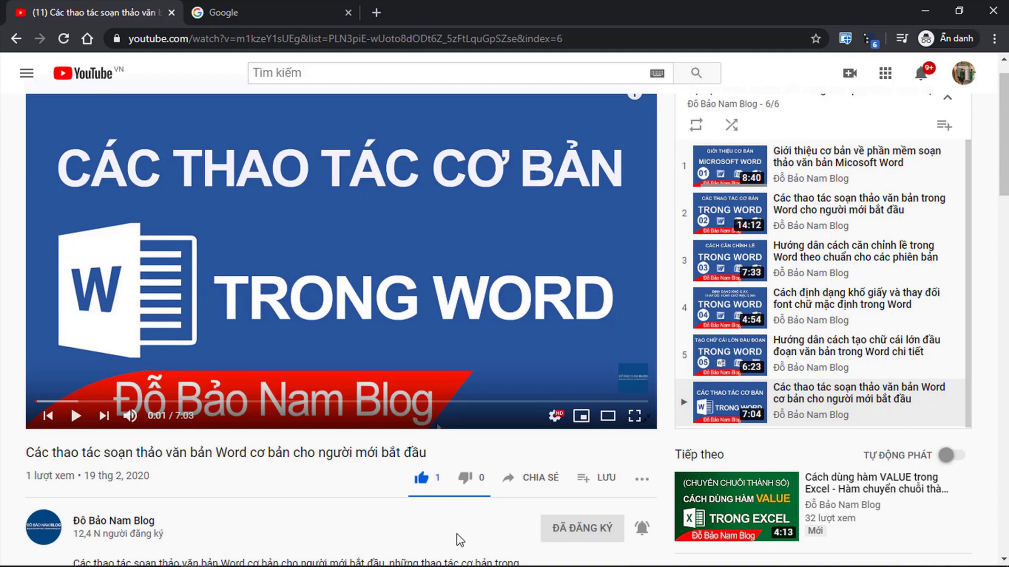
# Search Google for "đỗ bảo nam blog", open the dobaonamblog.com site and look through its home page articles.
pyautogui.click(264, 1)
pyautogui.click(412, 272)
pyautogui.click(376, 304)
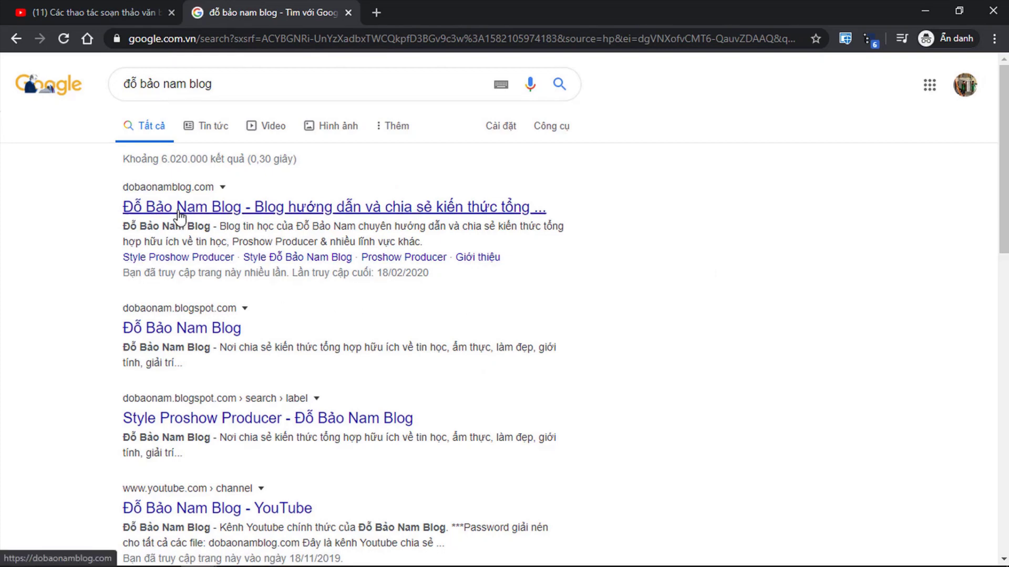
pyautogui.click(179, 212)
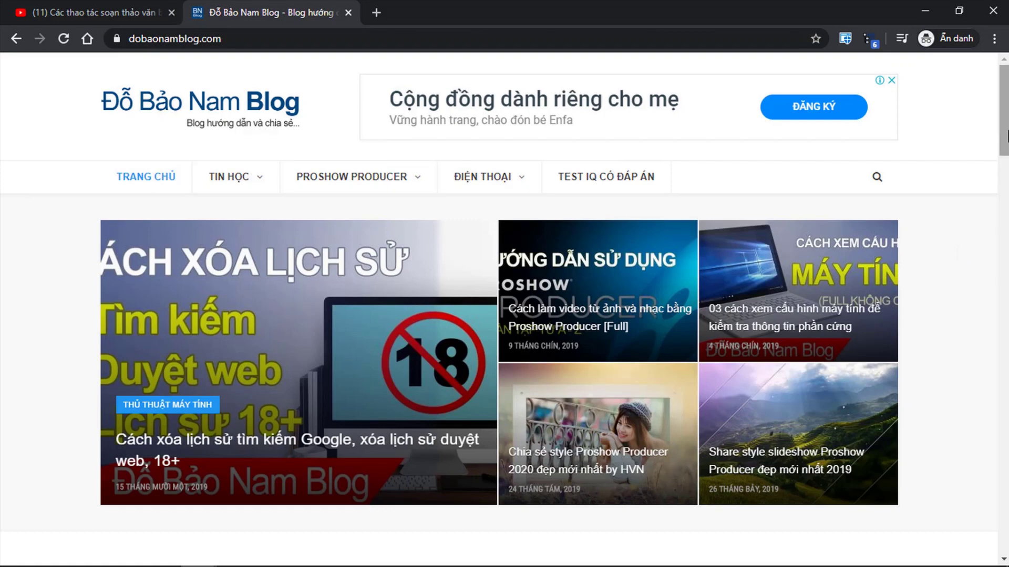
pyautogui.scroll(-6, 1001, 139)
pyautogui.scroll(-9, 505, 310)
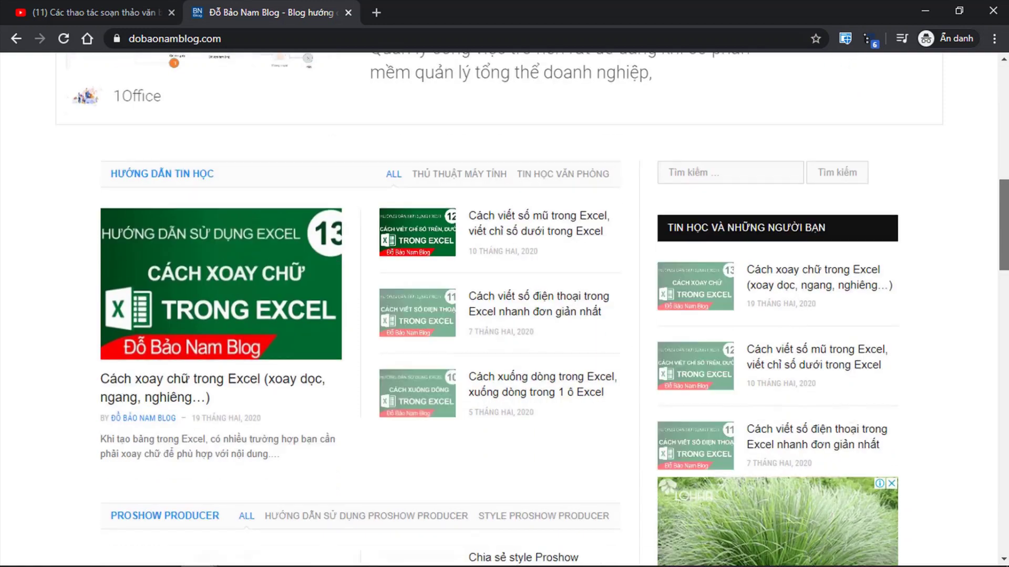